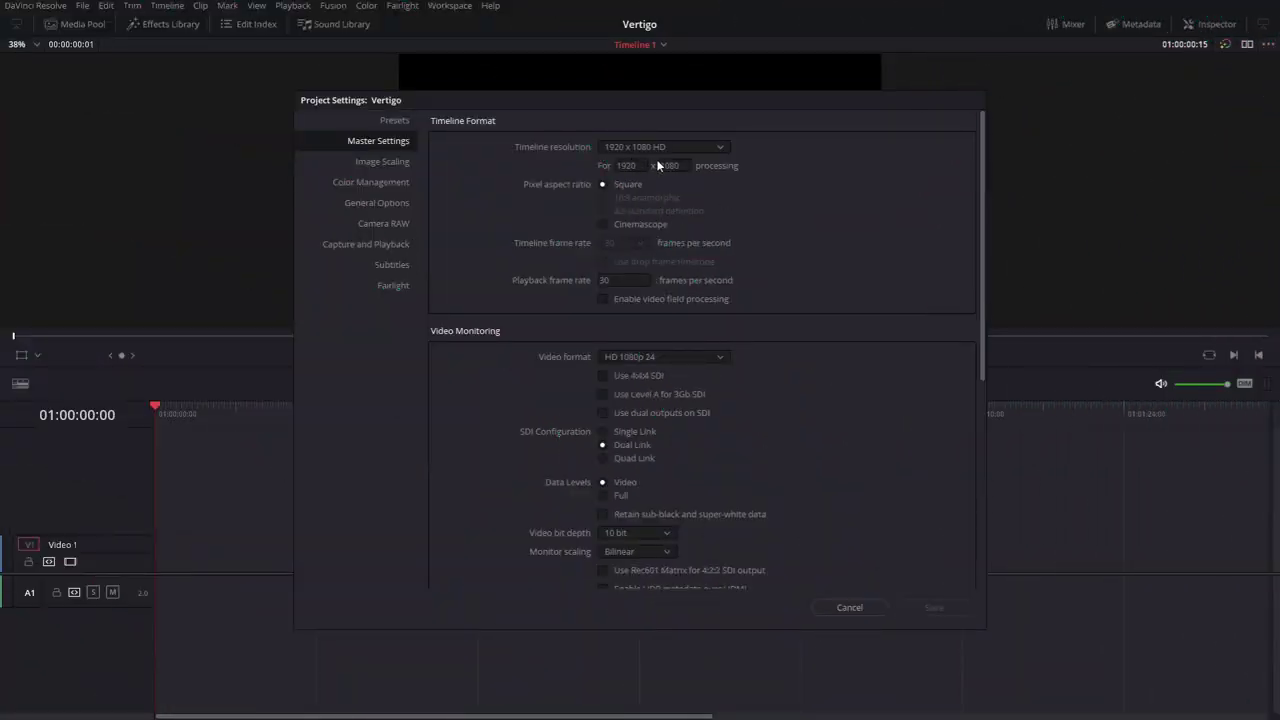
- Close the Project Settings dialog without changing anything
{"action": "left_click", "coordinate": [850, 607]}
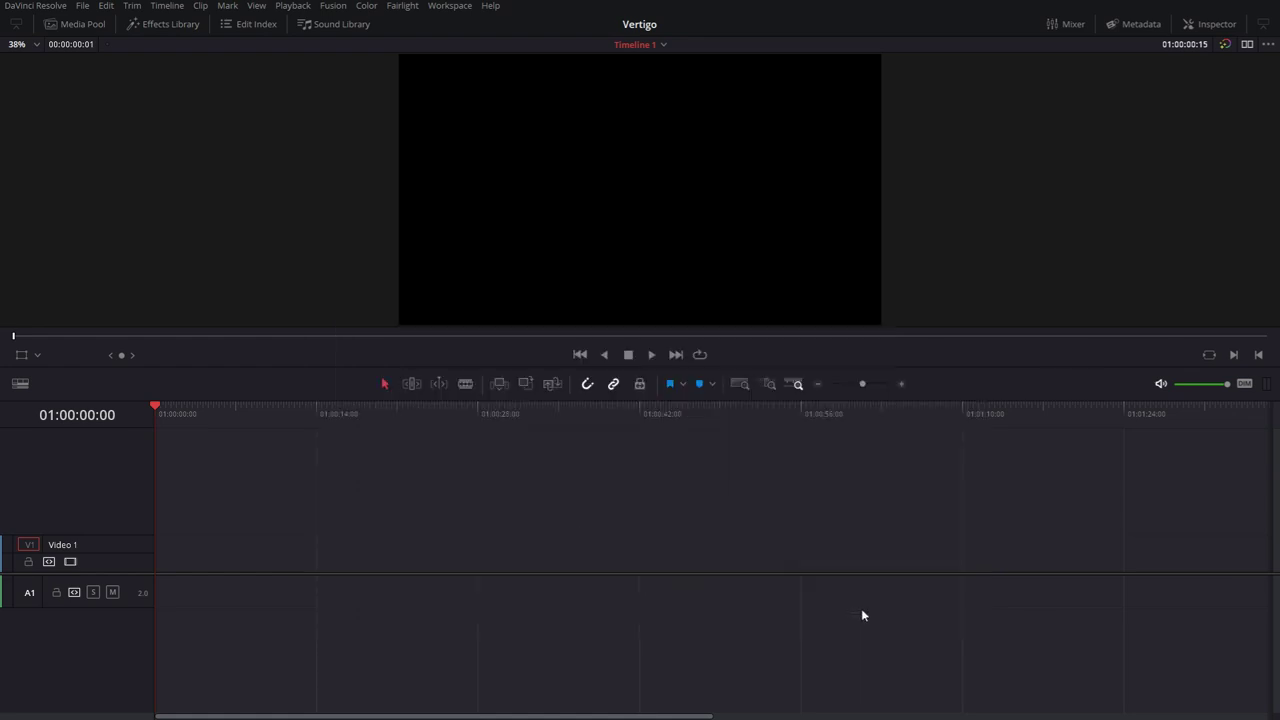
- Add a Fusion Composition clip from the Effects Library to the start of Video 1
{"action": "left_click", "coordinate": [170, 25]}
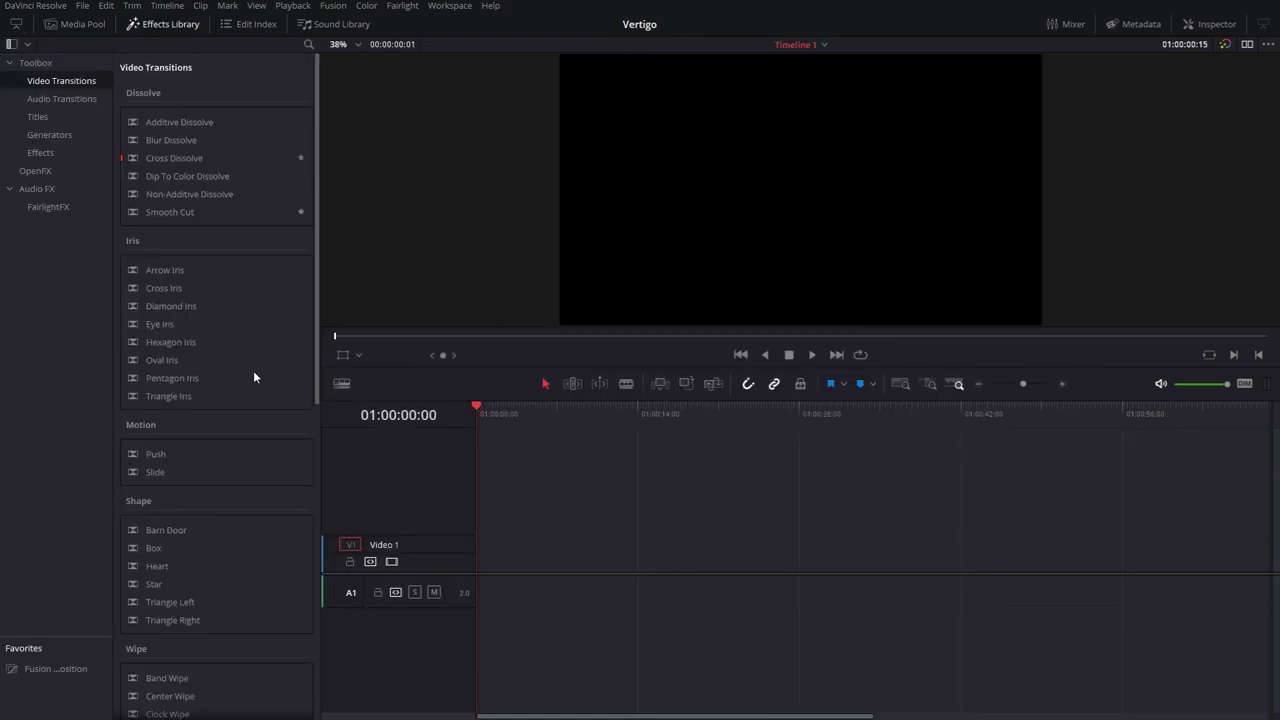
{"action": "left_click_drag", "start_coordinate": [42, 669], "coordinate": [484, 566]}
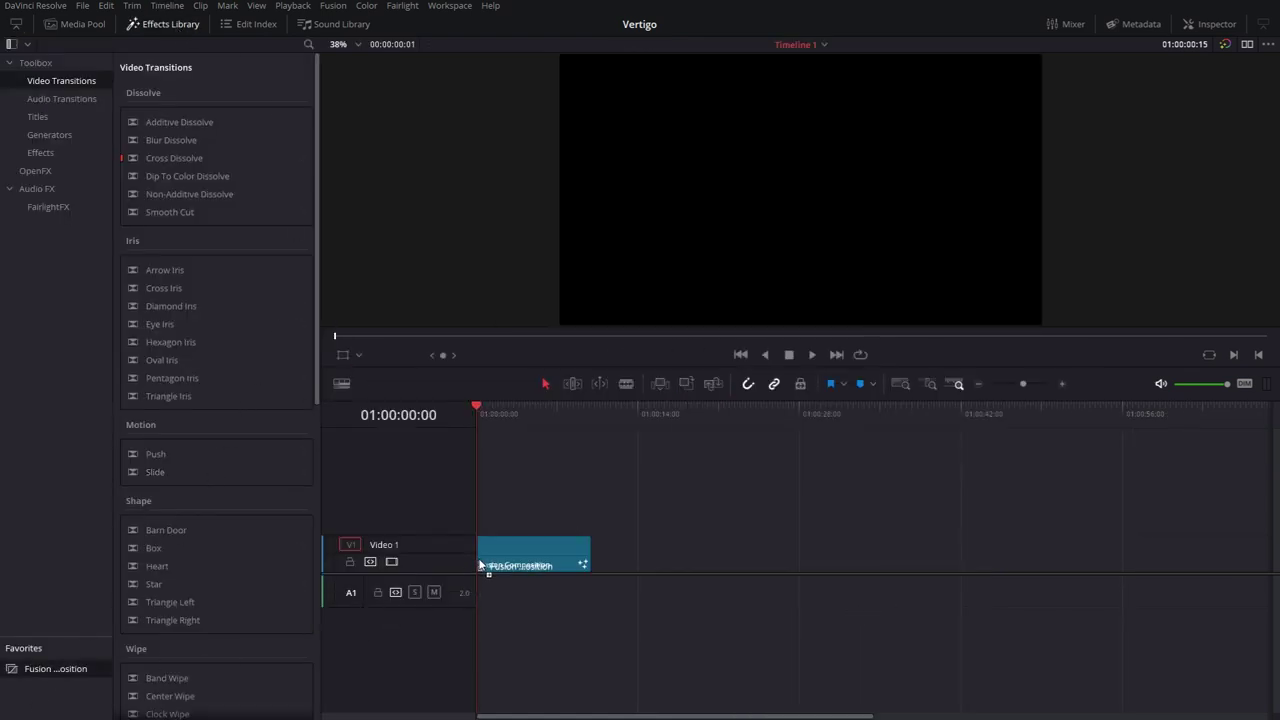
{"action": "left_click", "coordinate": [177, 24]}
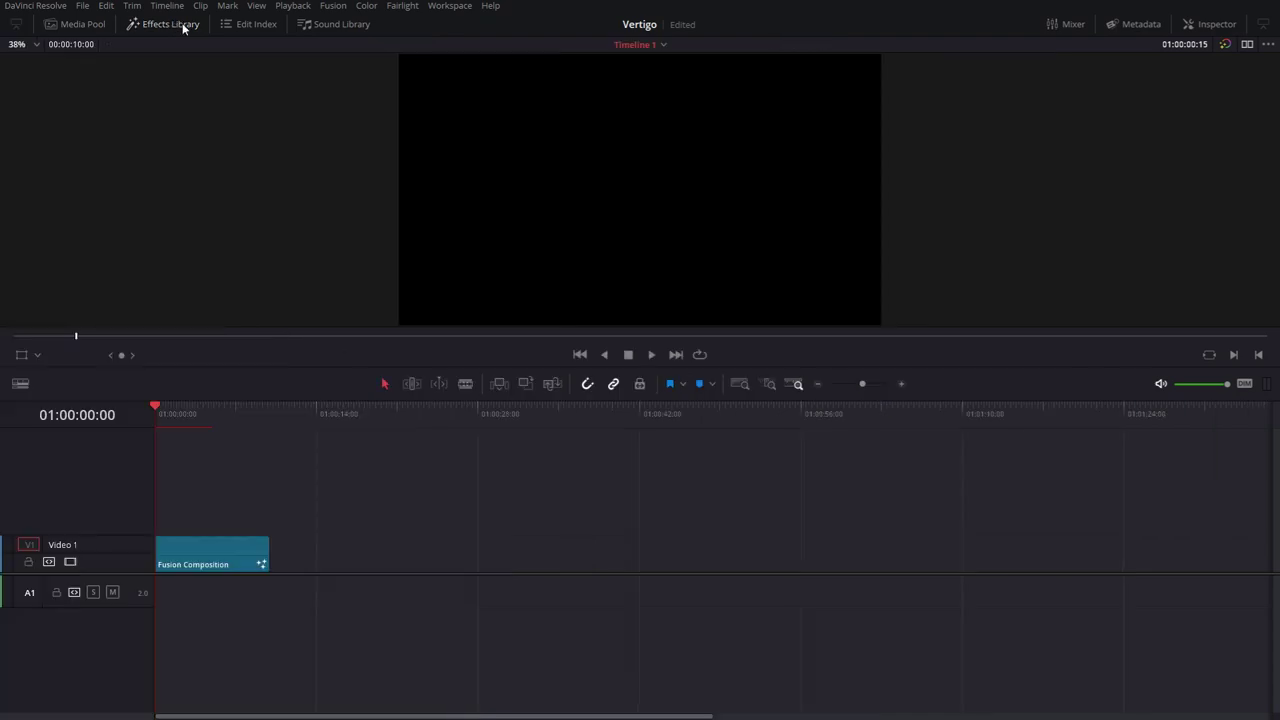
- Change the Fusion Composition clip's duration to 5:00 seconds
{"action": "right_click", "coordinate": [204, 547]}
{"action": "left_click", "coordinate": [267, 488]}
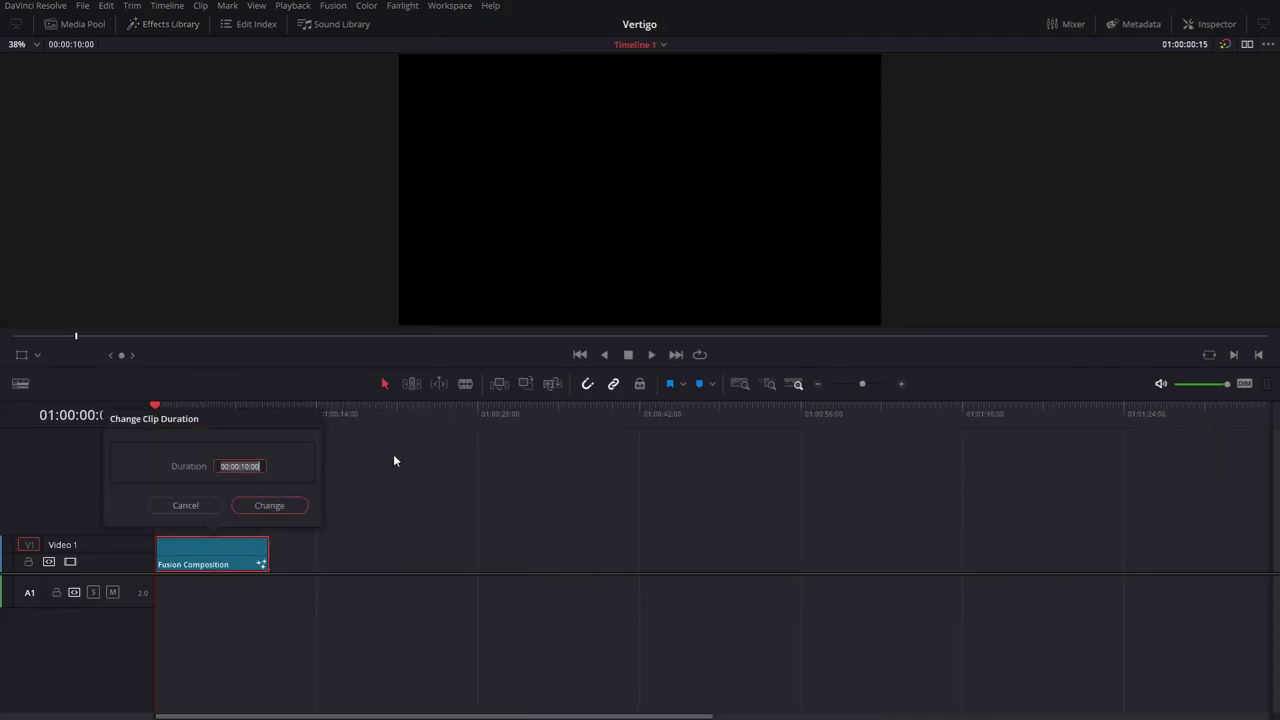
{"action": "type", "text": "500"}
{"action": "left_click", "coordinate": [269, 505]}
{"action": "left_click", "coordinate": [188, 408]}
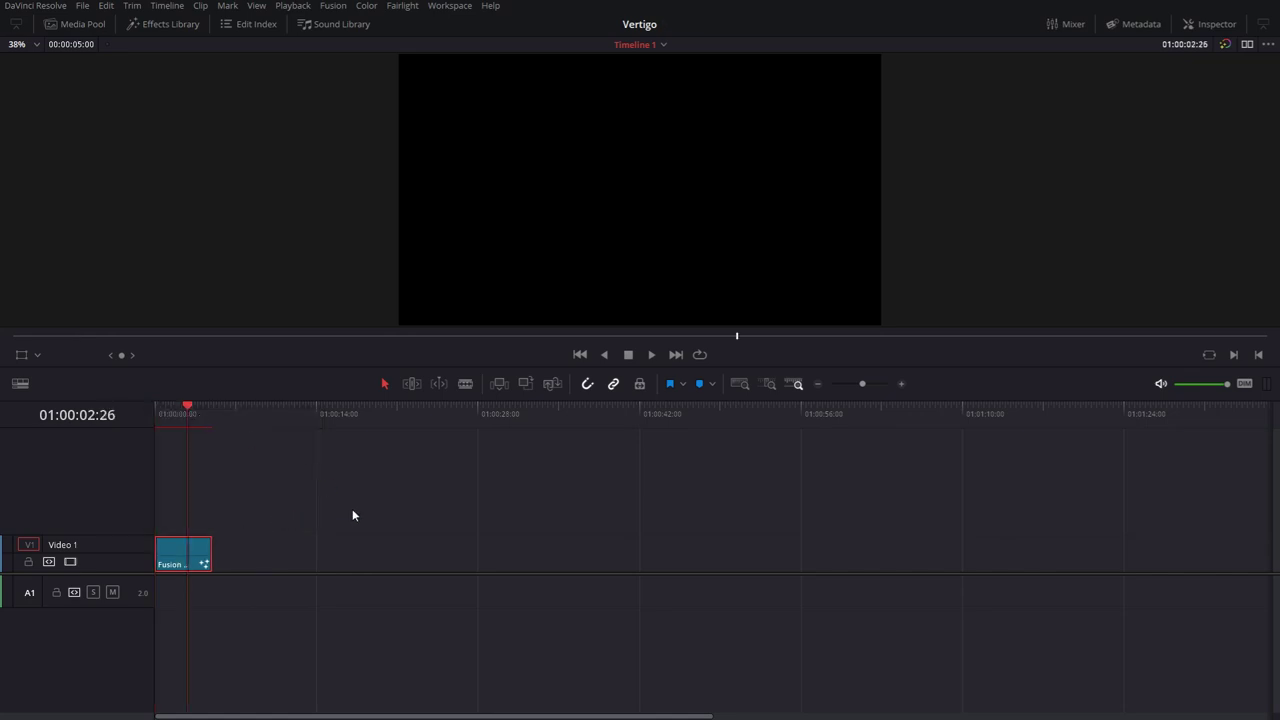
- On the Fusion page, add a Background node and wire its output into MediaOut1
{"action": "key", "text": "shift+5"}
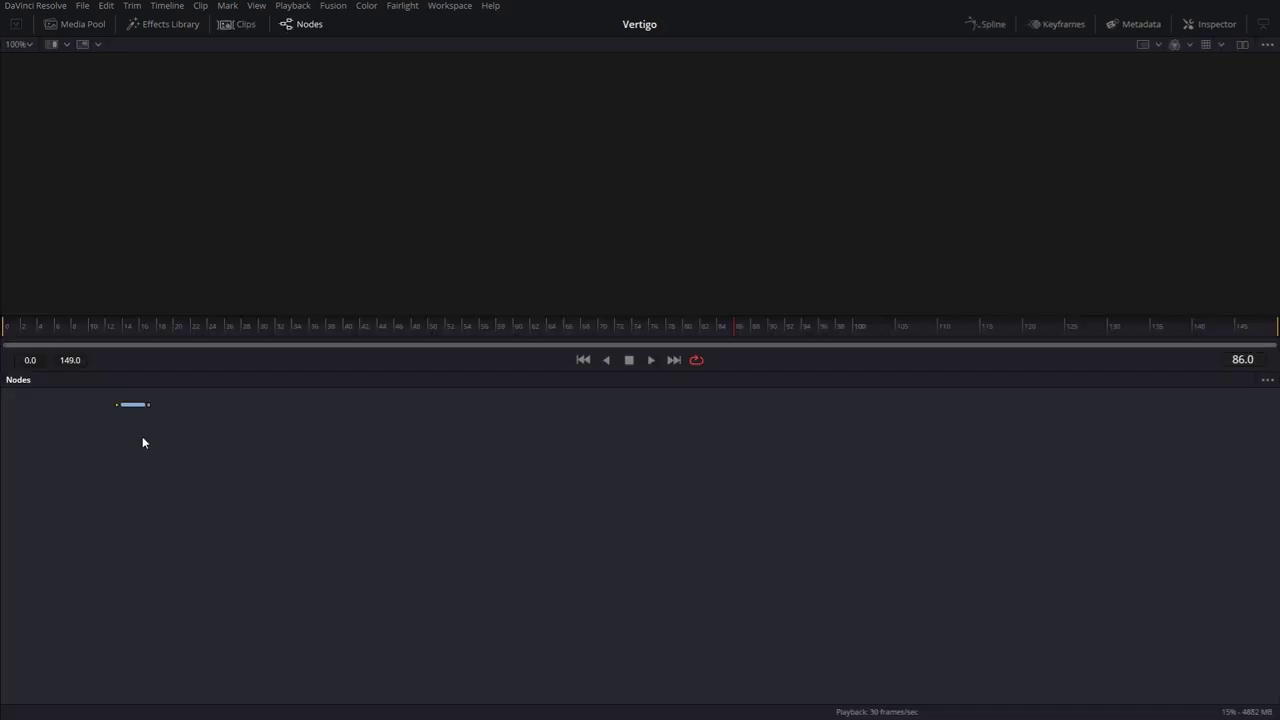
{"action": "left_click_drag", "start_coordinate": [133, 405], "coordinate": [799, 576]}
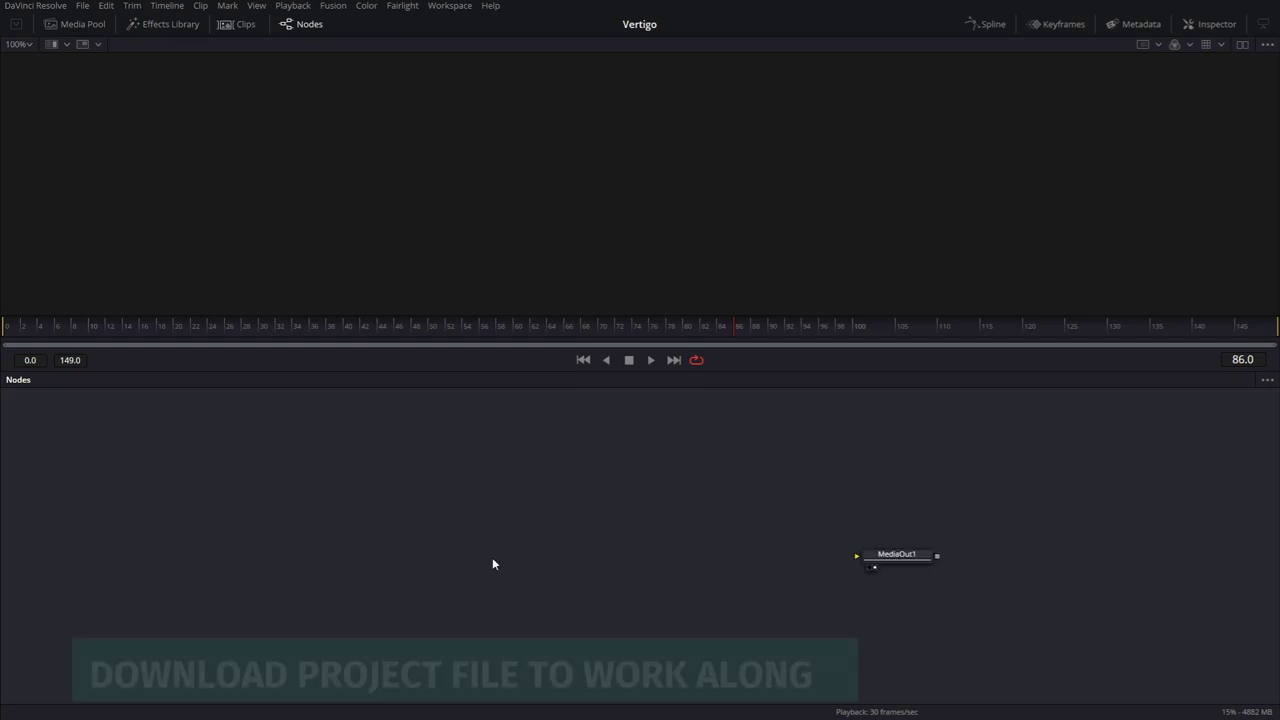
{"action": "key", "text": "shift+space"}
{"action": "type", "text": "xf"}
{"action": "key", "text": "BackSpace"}
{"action": "key", "text": "BackSpace"}
{"action": "type", "text": "bg"}
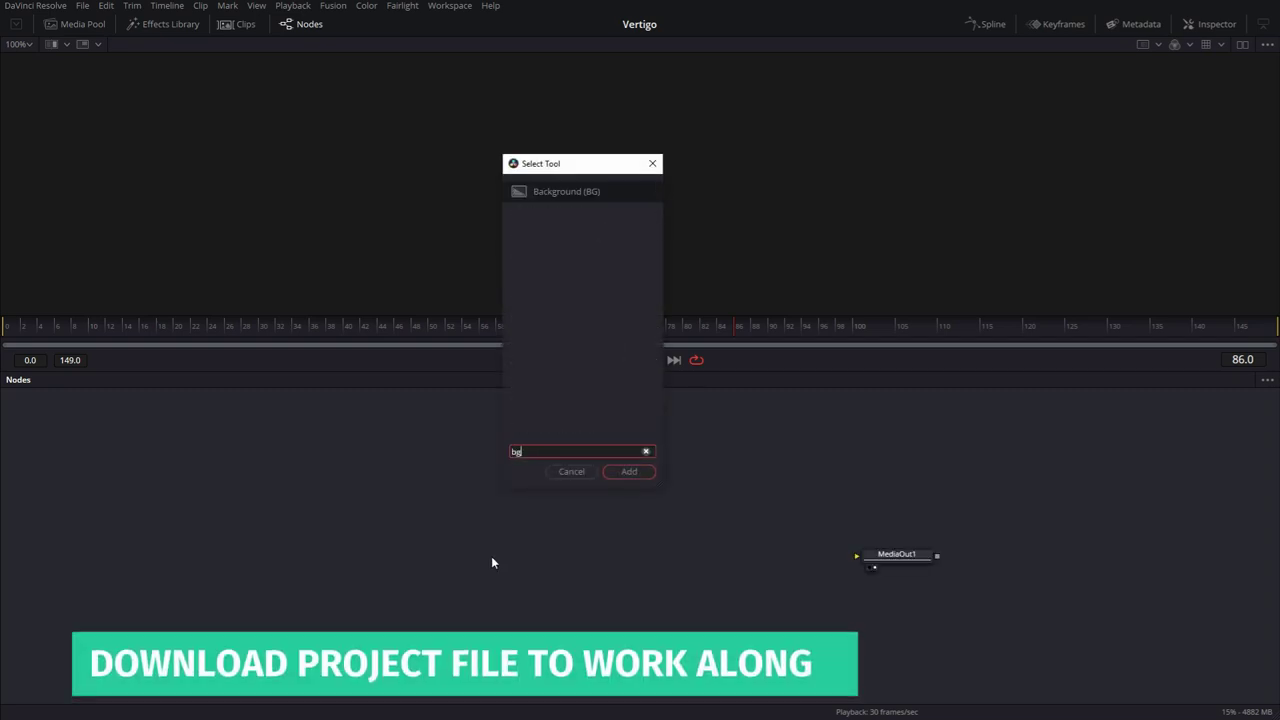
{"action": "left_click", "coordinate": [630, 469]}
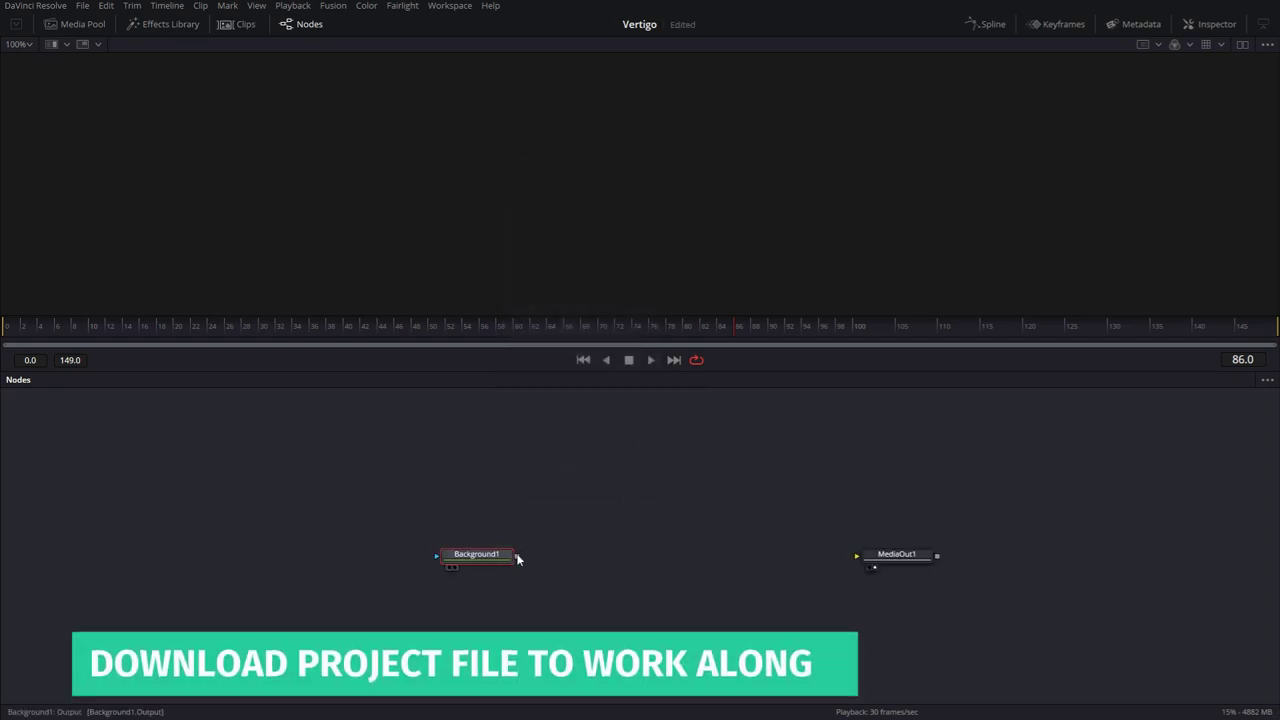
{"action": "left_click_drag", "start_coordinate": [517, 555], "coordinate": [886, 554]}
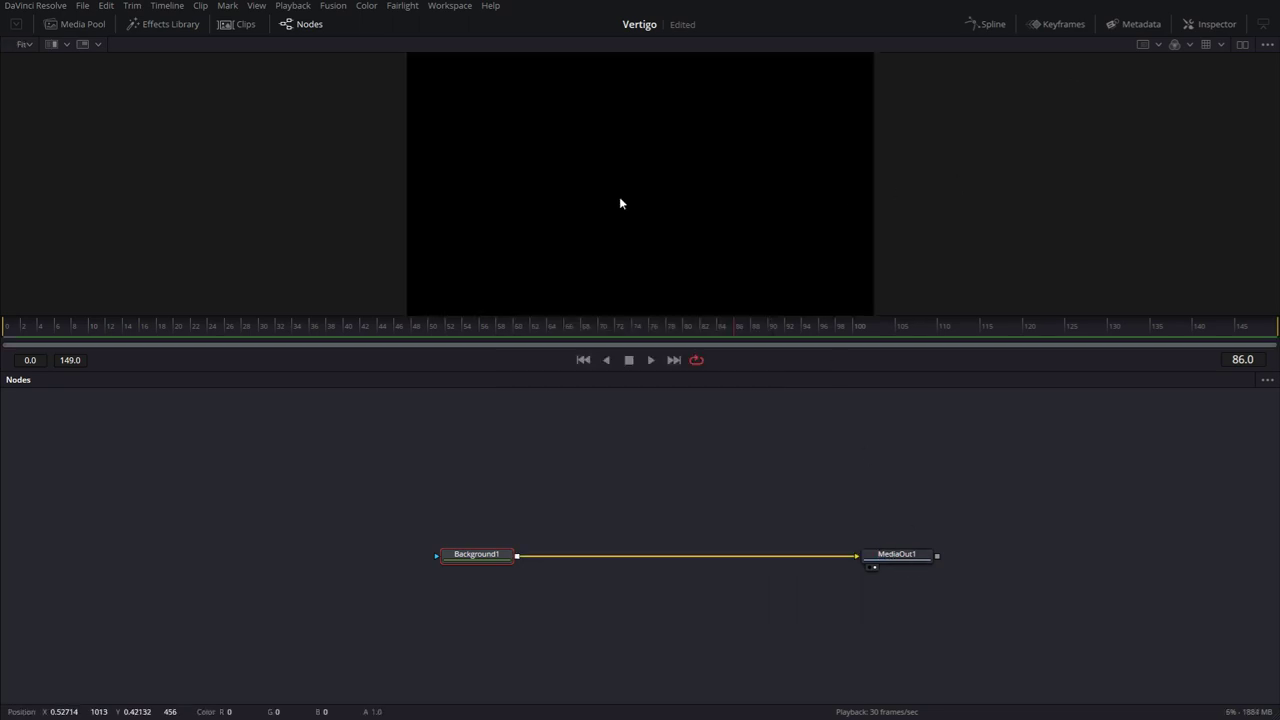
- Turn off Auto Resolution for Background1 and set its Width and Height to 4000
{"action": "left_click", "coordinate": [1211, 24]}
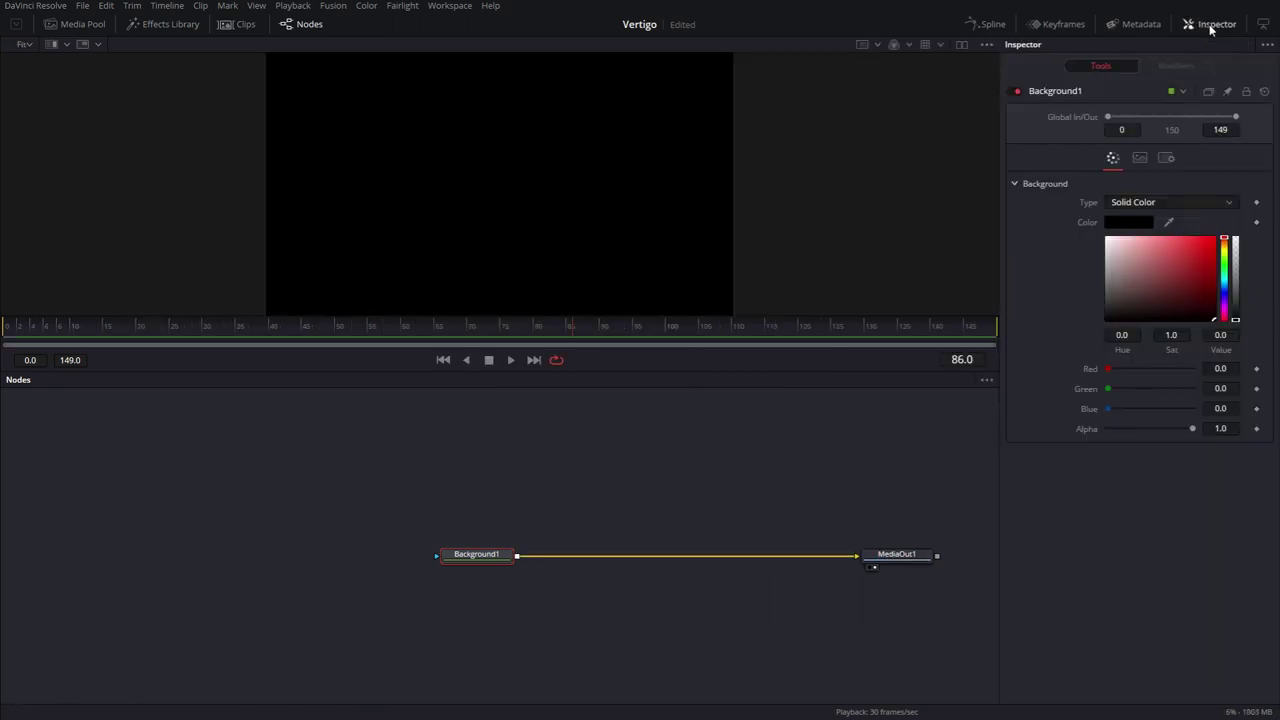
{"action": "left_click", "coordinate": [1139, 158]}
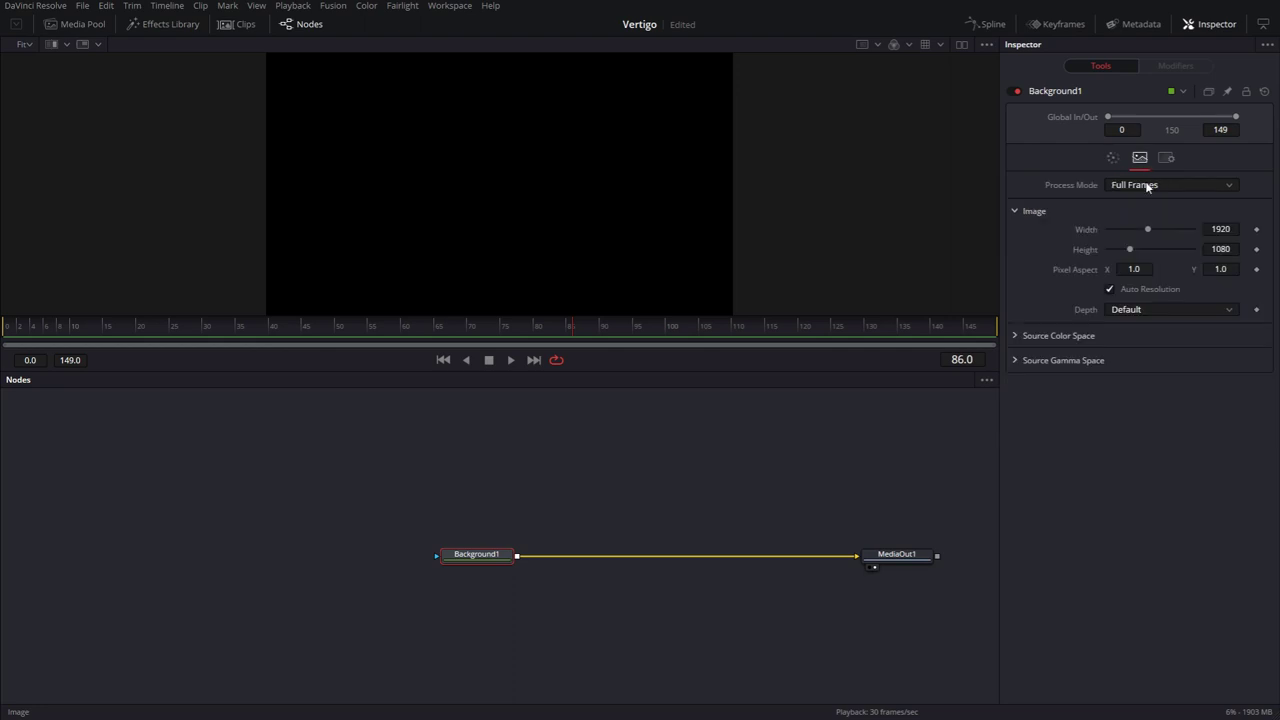
{"action": "left_click", "coordinate": [1110, 290]}
{"action": "left_click", "coordinate": [1220, 229]}
{"action": "type", "text": "4000"}
{"action": "key", "text": "Tab"}
{"action": "type", "text": "4000"}
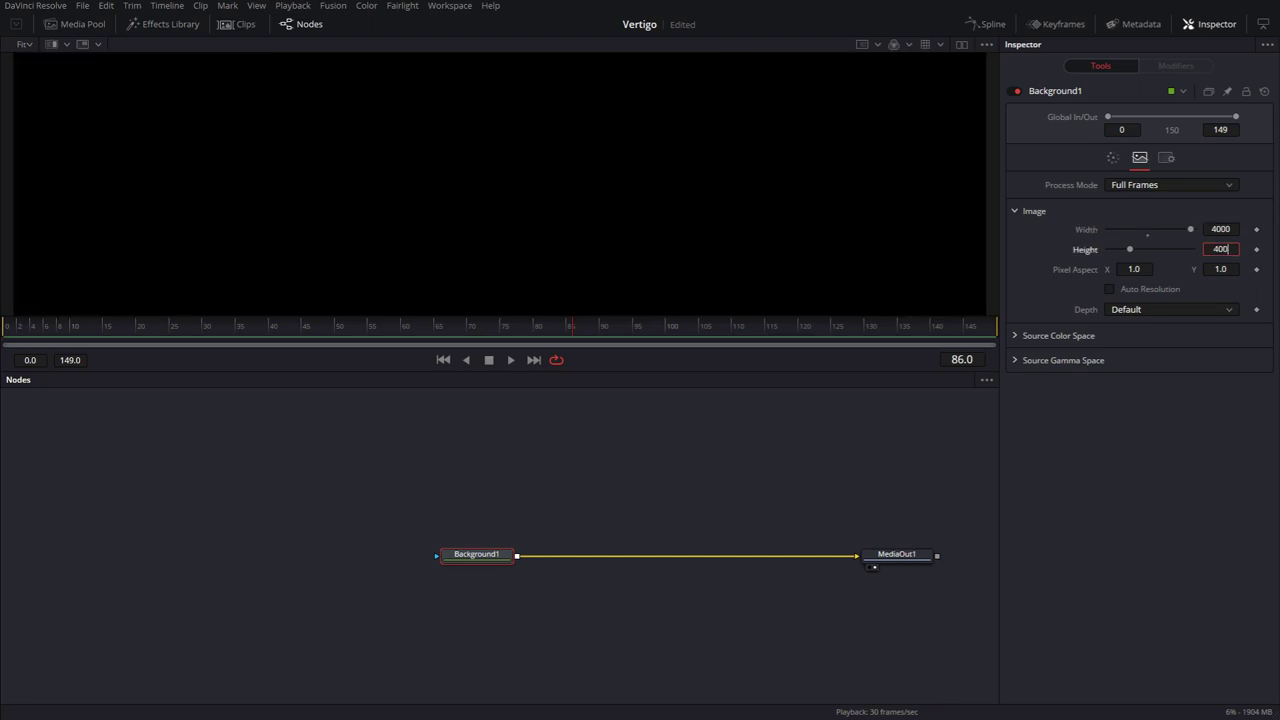
{"action": "key", "text": "Tab"}
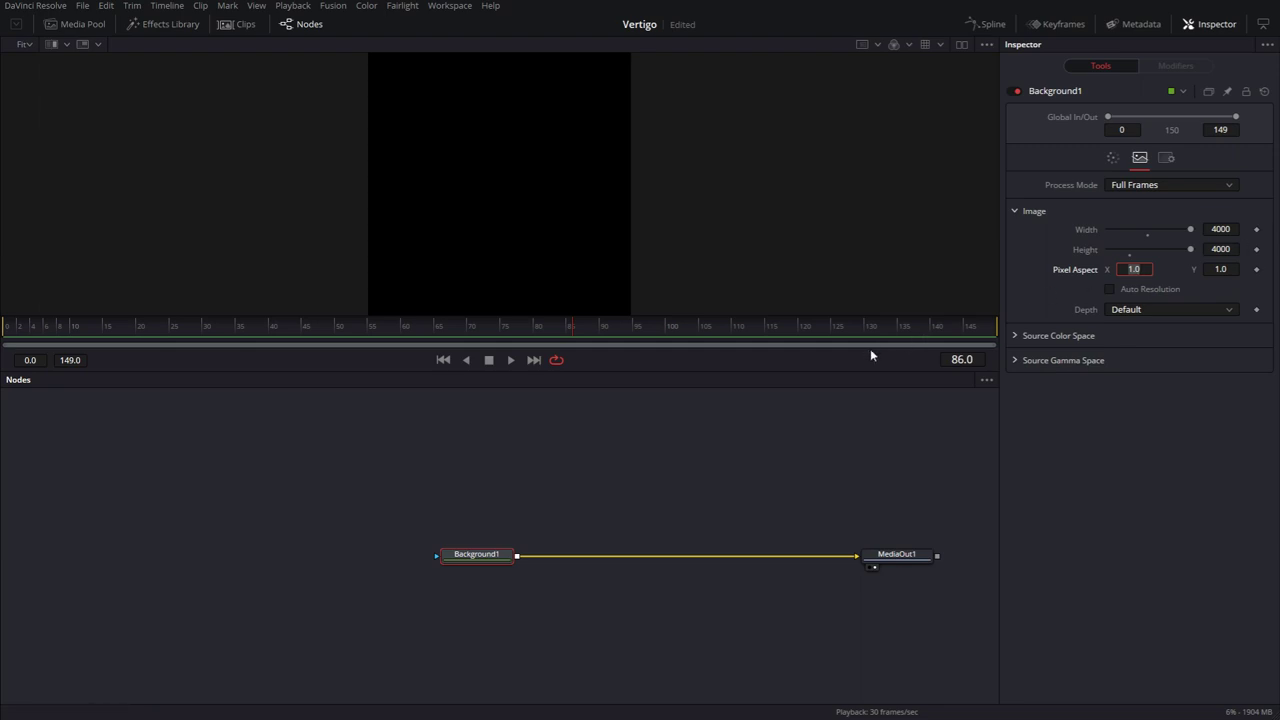
{"action": "key", "text": "ctrl+z"}
- Set Background1's Type to Gradient with Gradient Type Radial
{"action": "left_click", "coordinate": [1111, 160]}
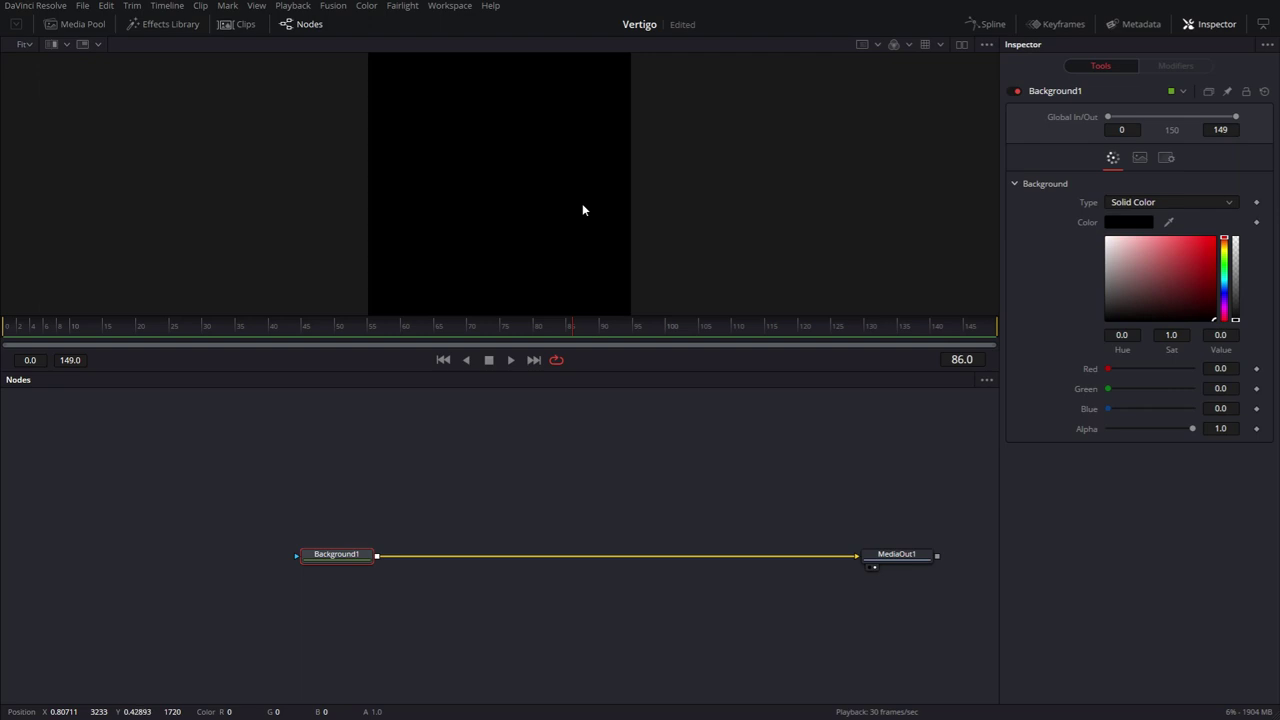
{"action": "left_click", "coordinate": [1133, 203]}
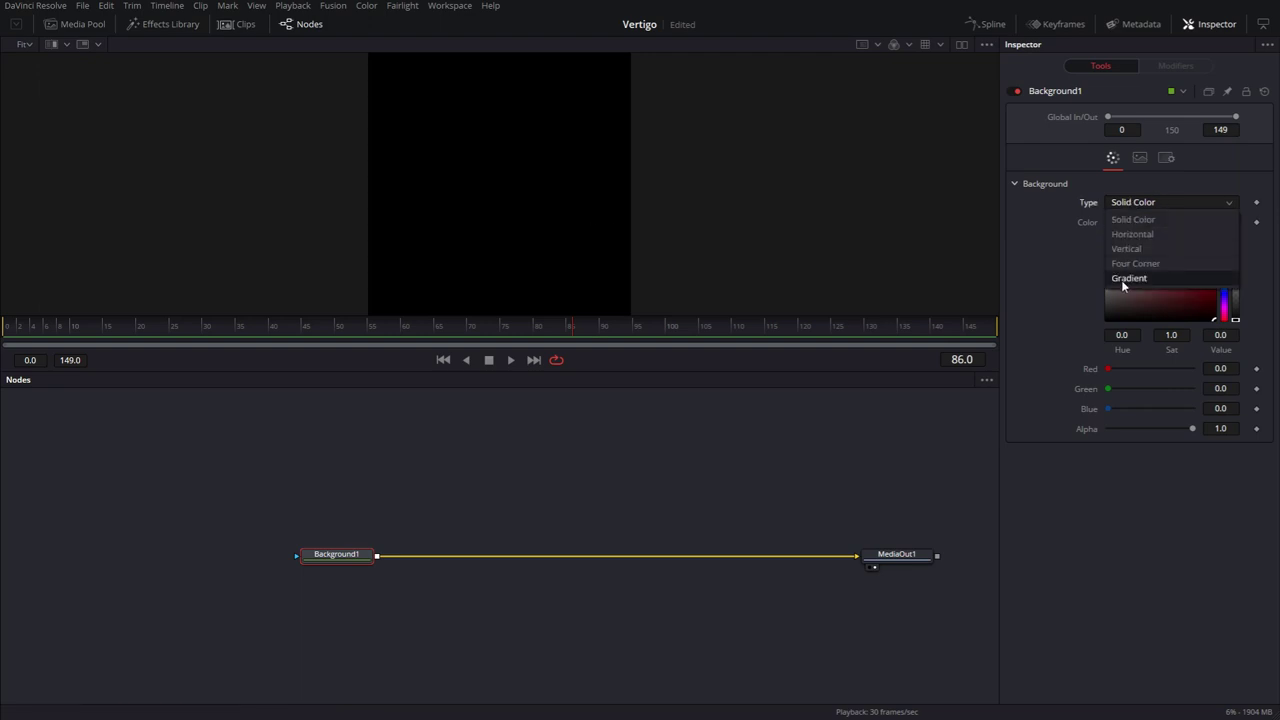
{"action": "left_click", "coordinate": [1121, 280]}
{"action": "left_click", "coordinate": [1134, 224]}
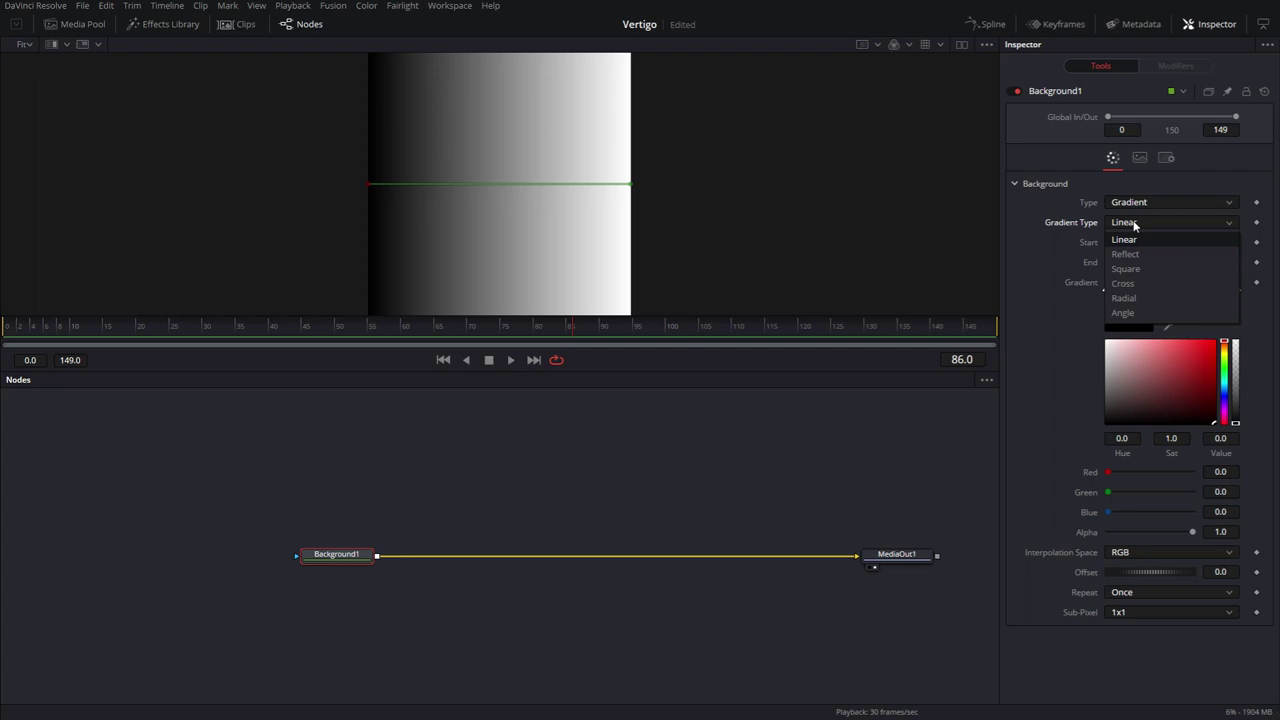
{"action": "left_click", "coordinate": [1124, 299]}
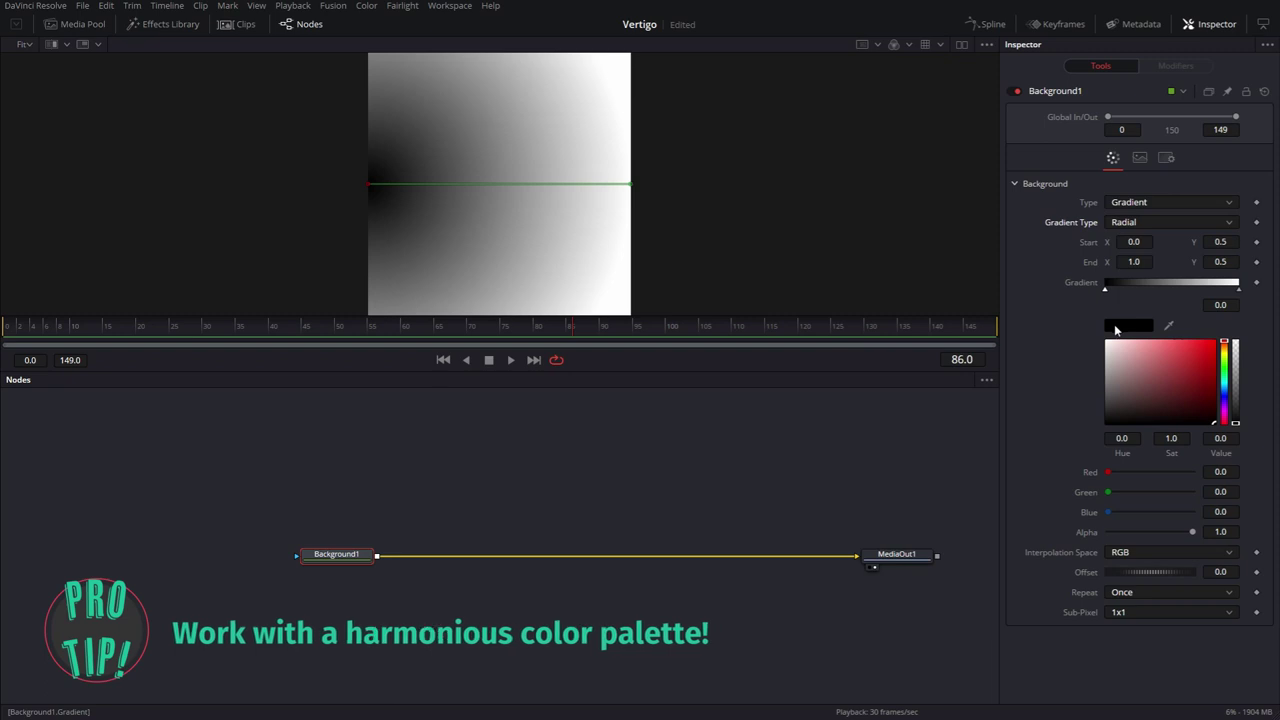
{"action": "key", "text": "super"}
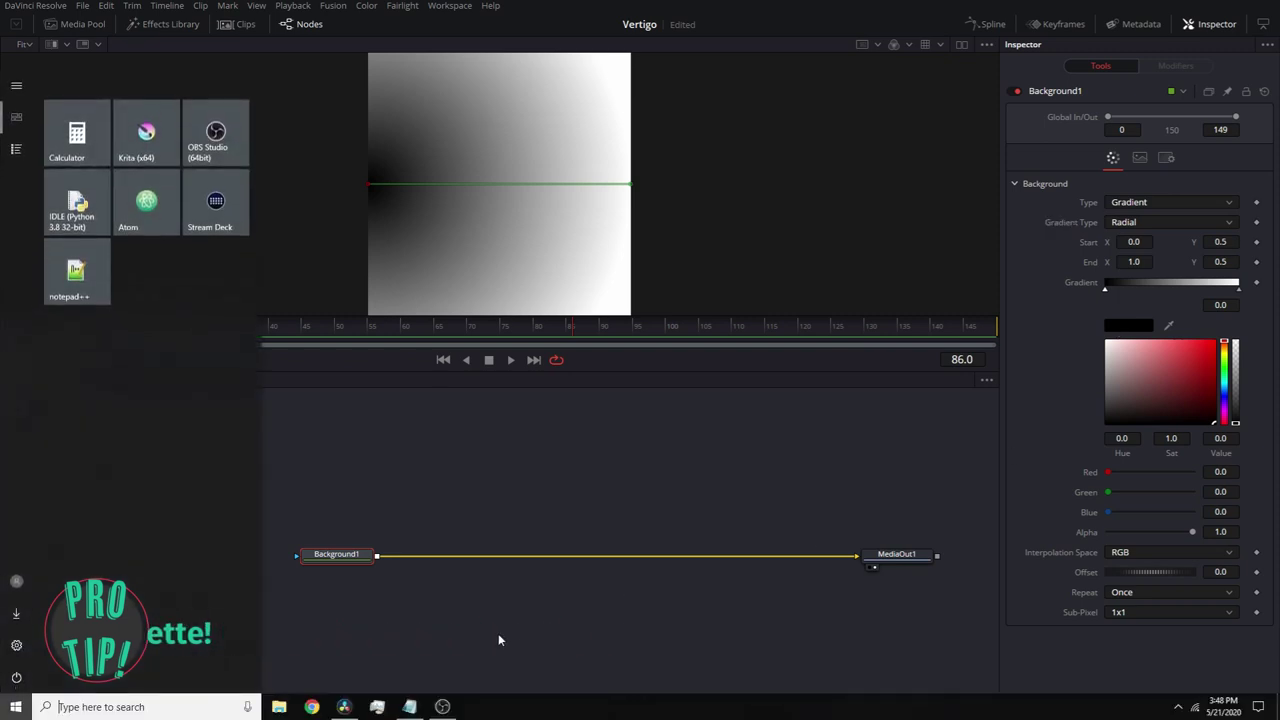
{"action": "left_click", "coordinate": [312, 707]}
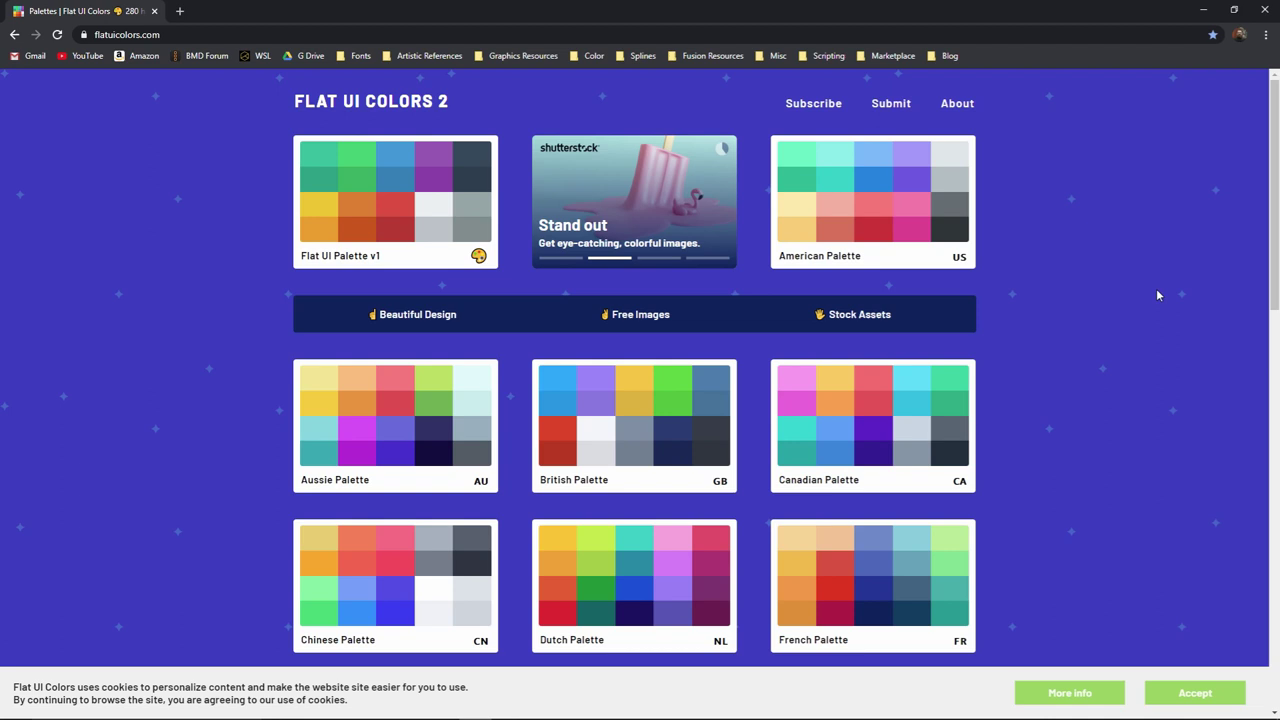
{"action": "scroll", "coordinate": [590, 292], "scroll_direction": "down", "scroll_amount": 2}
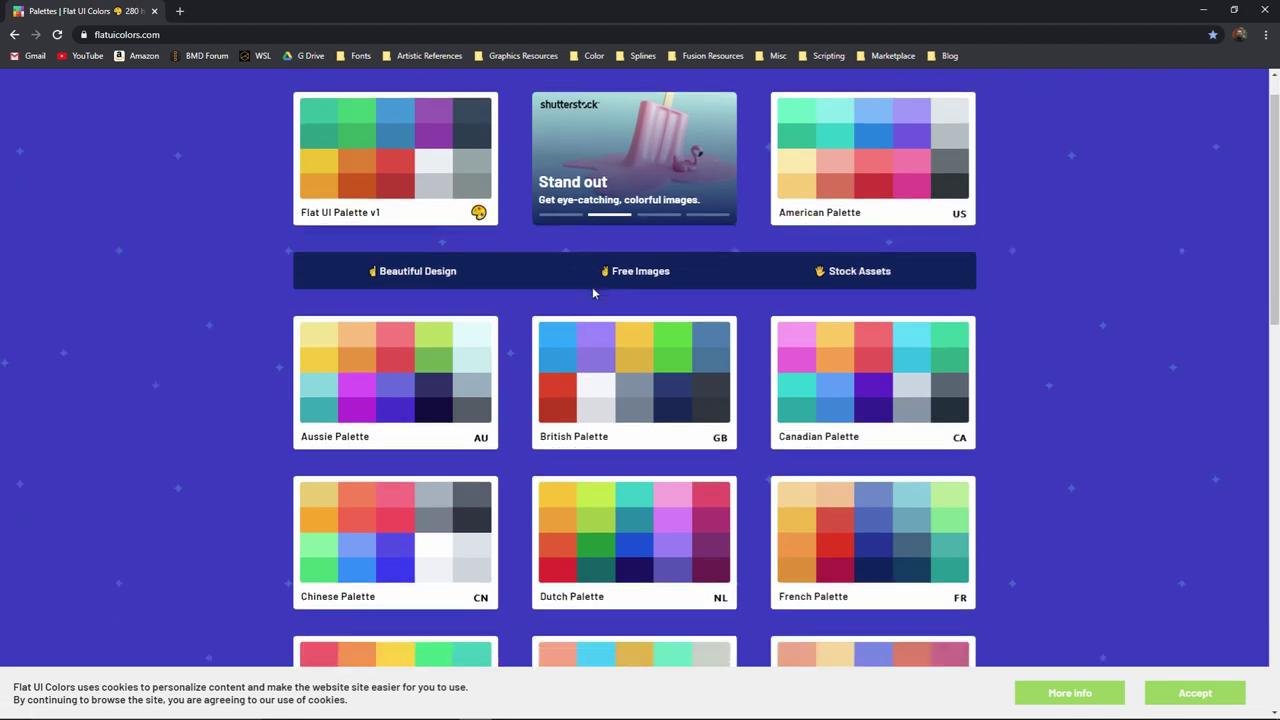
{"action": "left_click", "coordinate": [645, 444]}
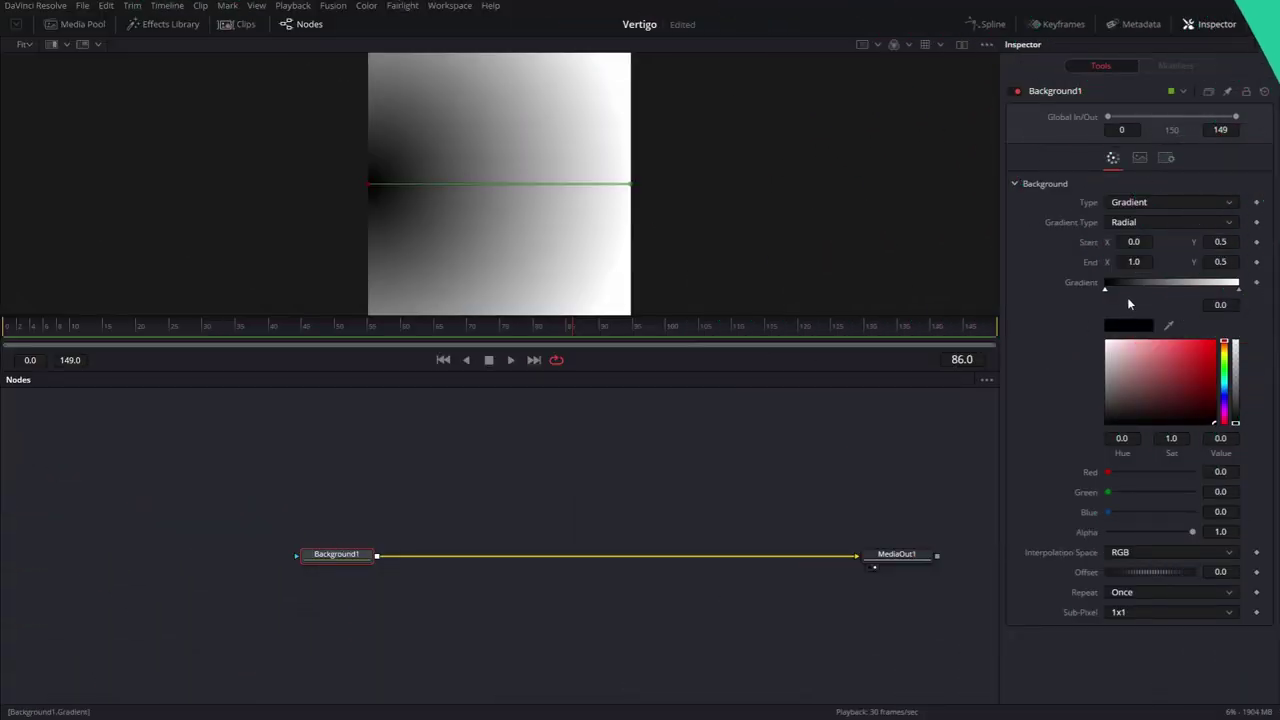
- Turn both gradient stops full yellow and drag the gradient start to the frame centre
{"action": "left_click_drag", "start_coordinate": [1224, 344], "coordinate": [1224, 353]}
{"action": "left_click", "coordinate": [1215, 342]}
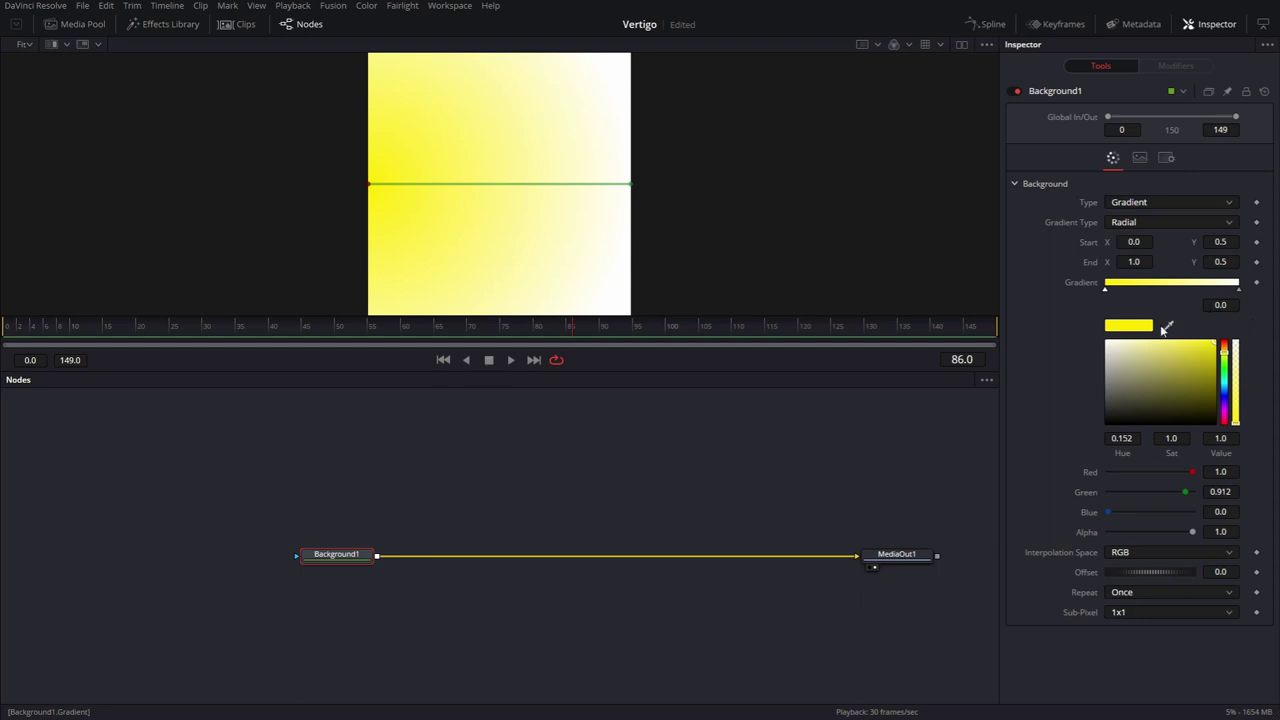
{"action": "left_click", "coordinate": [1238, 289]}
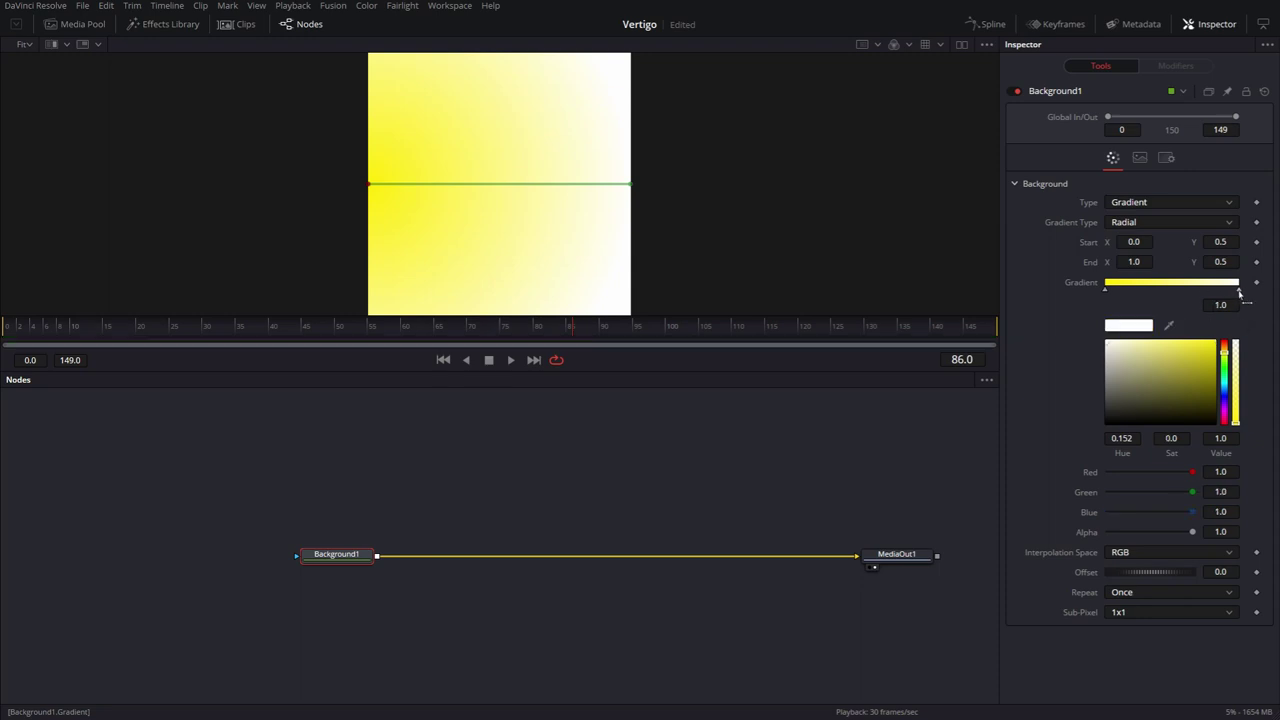
{"action": "left_click", "coordinate": [1217, 346]}
{"action": "left_click", "coordinate": [1219, 341]}
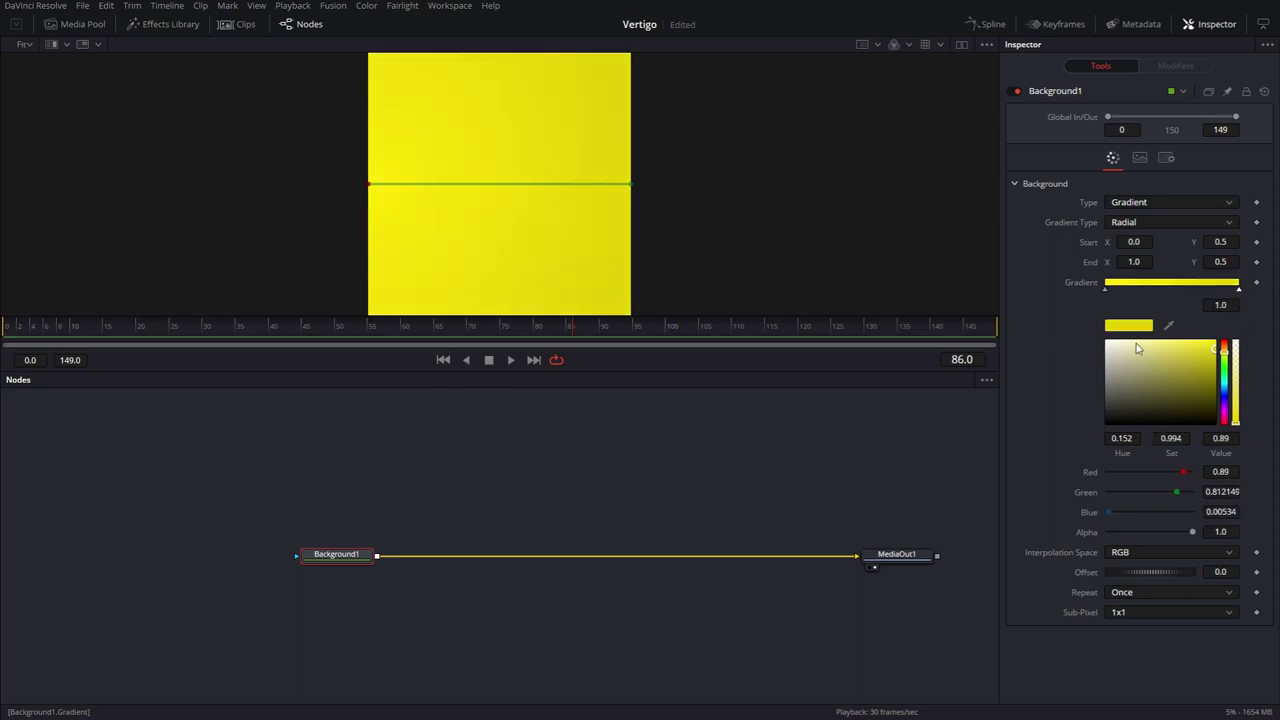
{"action": "left_click_drag", "start_coordinate": [369, 186], "coordinate": [499, 185]}
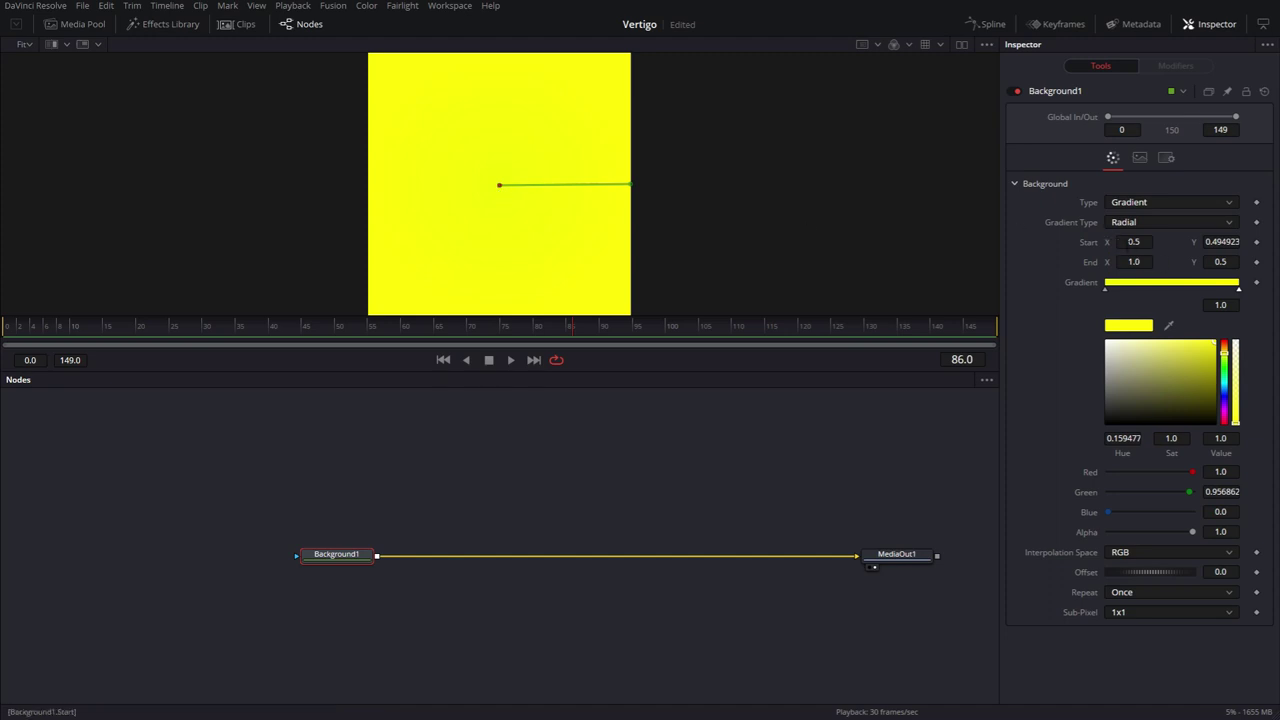
- Set gradient Start Y to 0.5 and drag the End point down-right to about 0.959, 0.046
{"action": "left_click", "coordinate": [1220, 241]}
{"action": "key", "text": "BackSpace"}
{"action": "type", "text": "0.5"}
{"action": "key", "text": "Tab"}
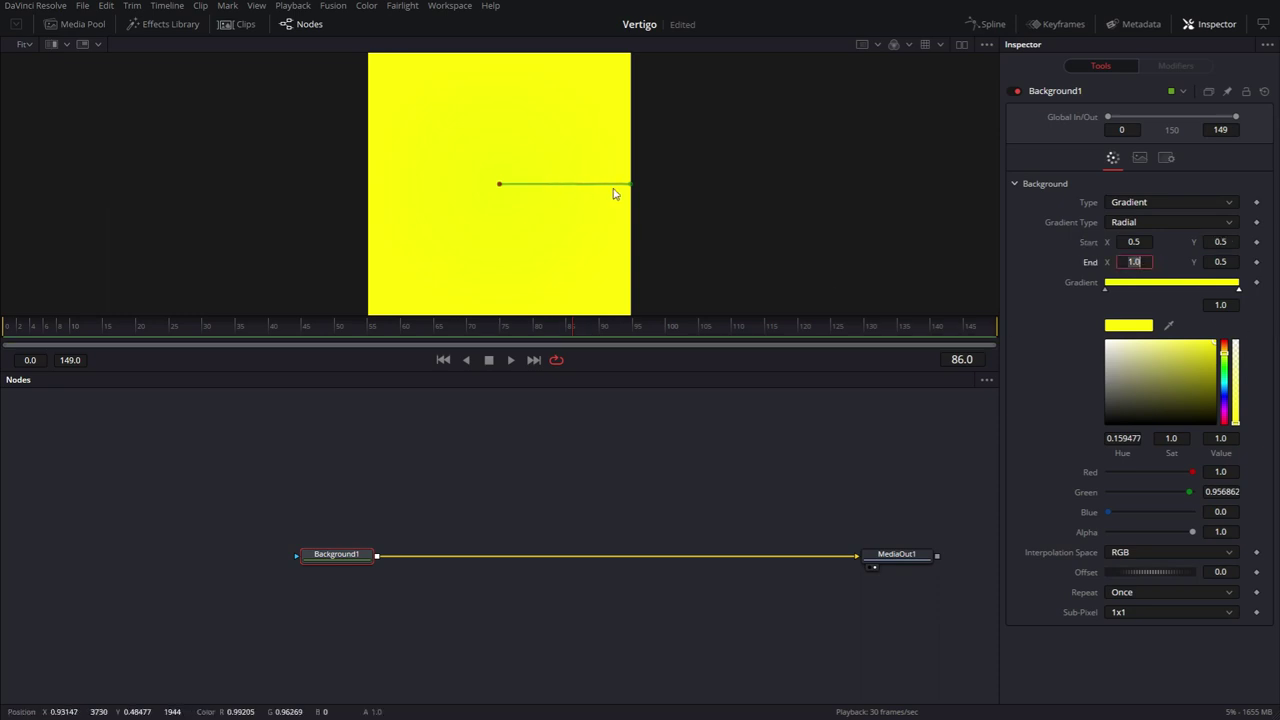
{"action": "left_click_drag", "start_coordinate": [630, 184], "coordinate": [626, 317]}
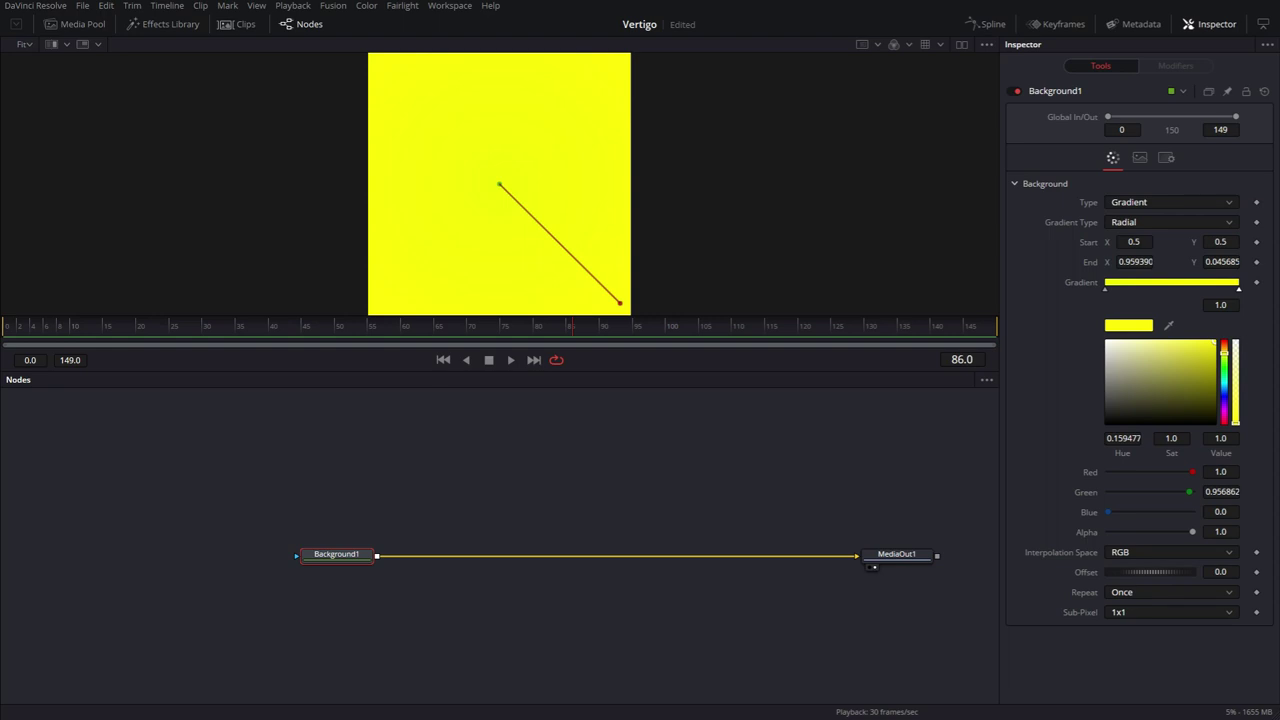
- Add a second Background node merged over Background1's output
{"action": "left_click", "coordinate": [440, 474]}
{"action": "key", "text": "shift+space"}
{"action": "type", "text": "bg"}
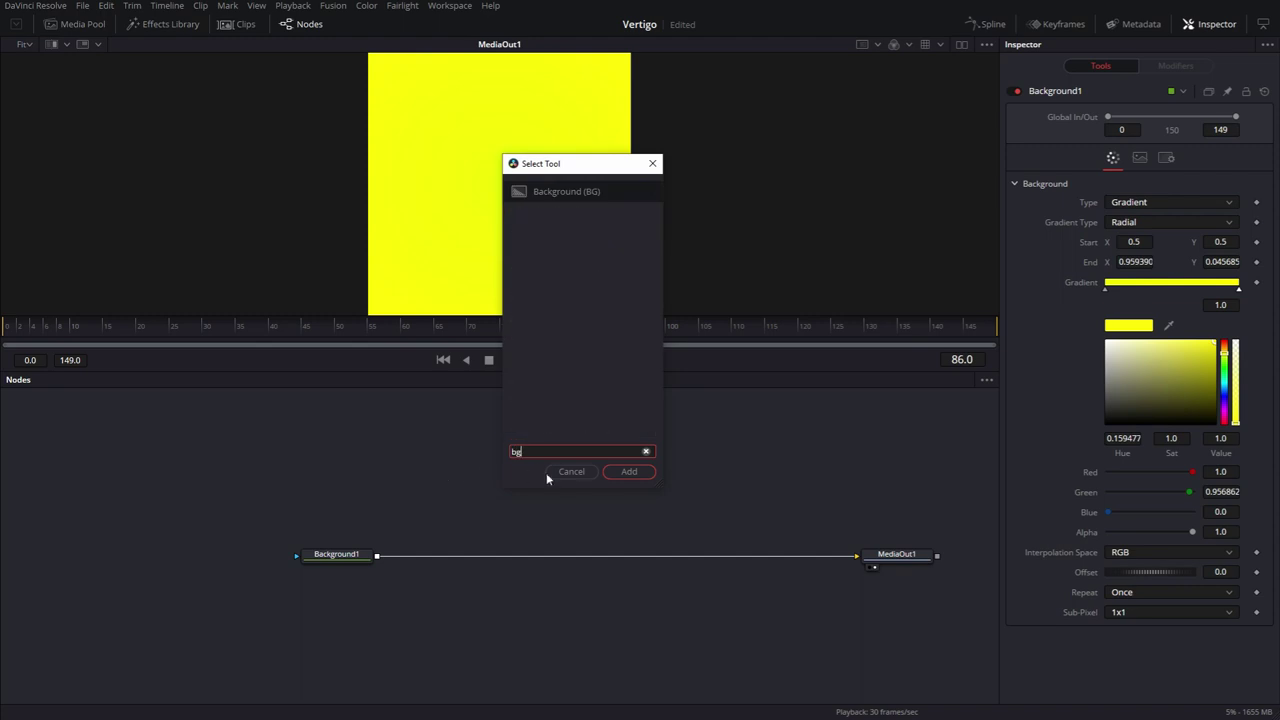
{"action": "left_click", "coordinate": [628, 471]}
{"action": "left_click_drag", "start_coordinate": [469, 464], "coordinate": [380, 556]}
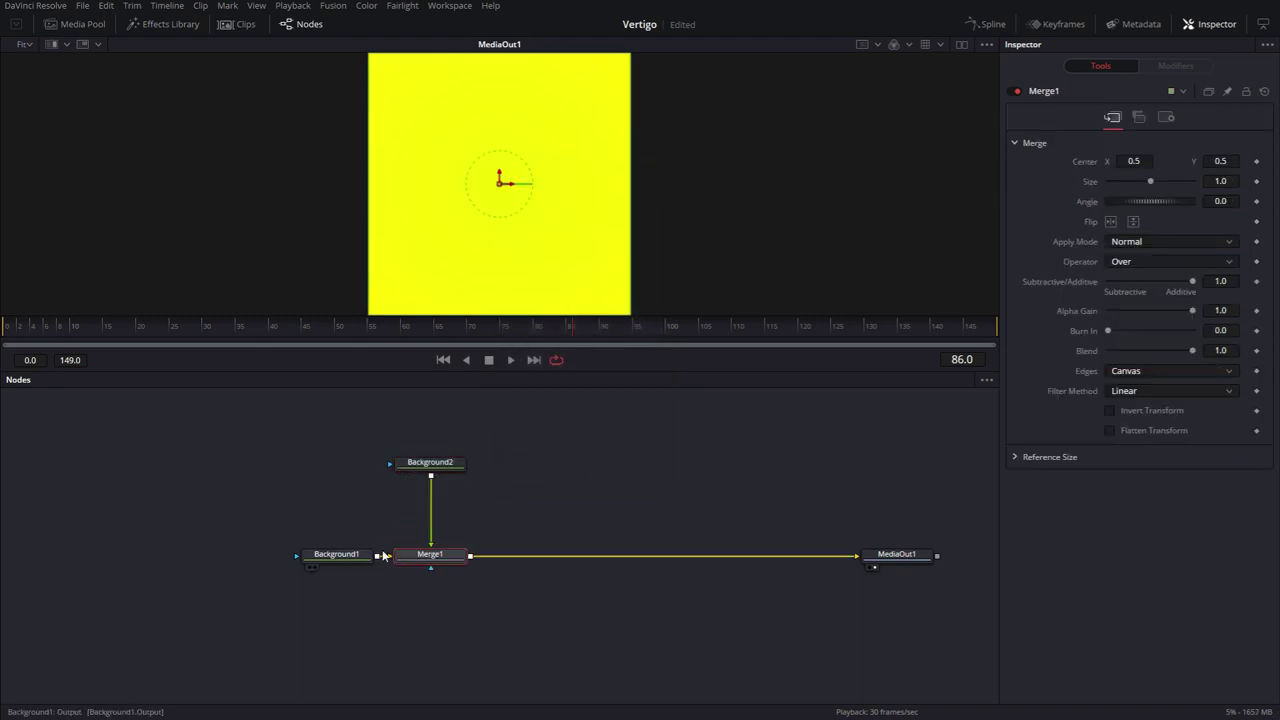
- Turn off Auto Resolution for Background2 and set it to 4000 x 4000
{"action": "left_click", "coordinate": [440, 466]}
{"action": "left_click", "coordinate": [1139, 157]}
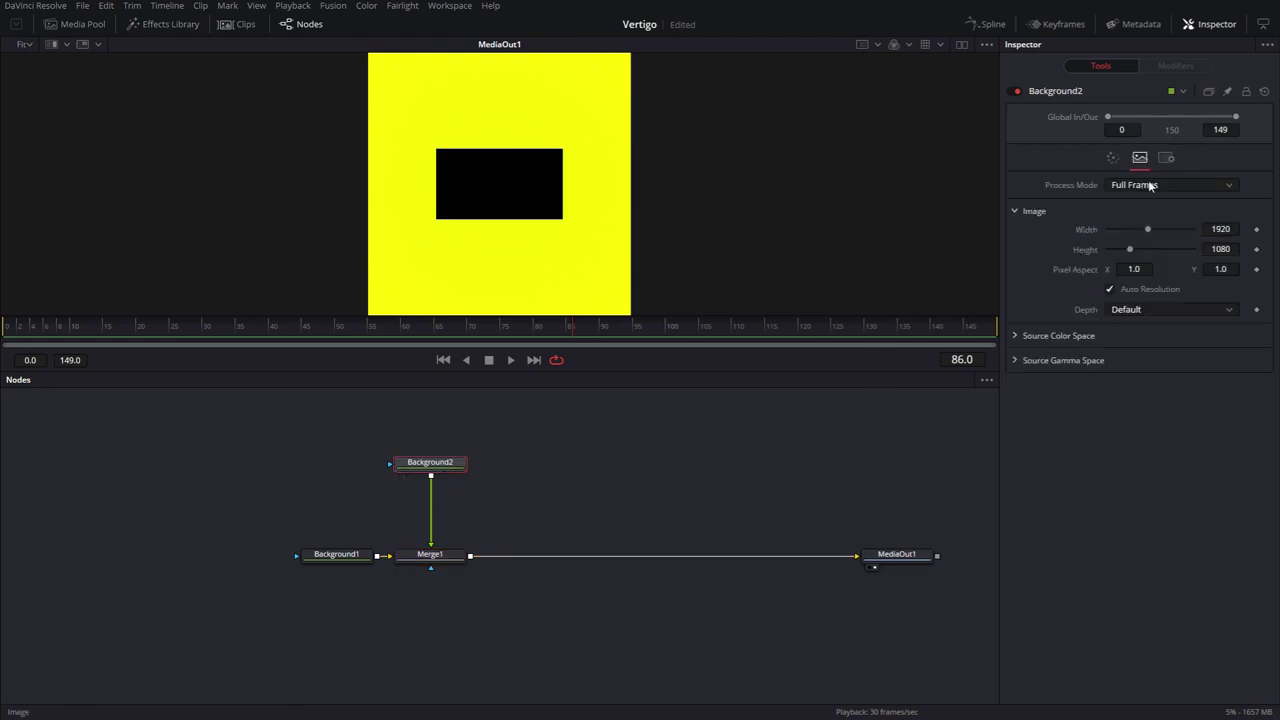
{"action": "left_click", "coordinate": [1109, 289]}
{"action": "left_click", "coordinate": [1220, 229]}
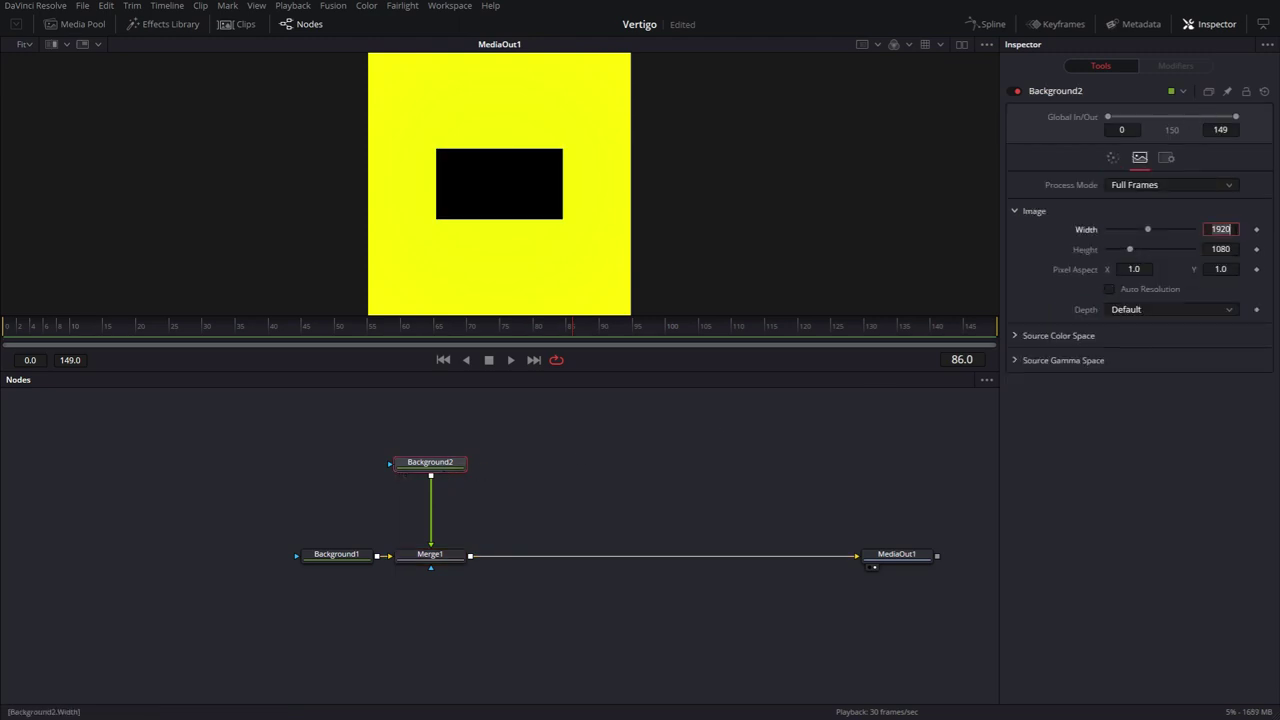
{"action": "type", "text": "4000"}
{"action": "key", "text": "Tab"}
{"action": "type", "text": "400"}
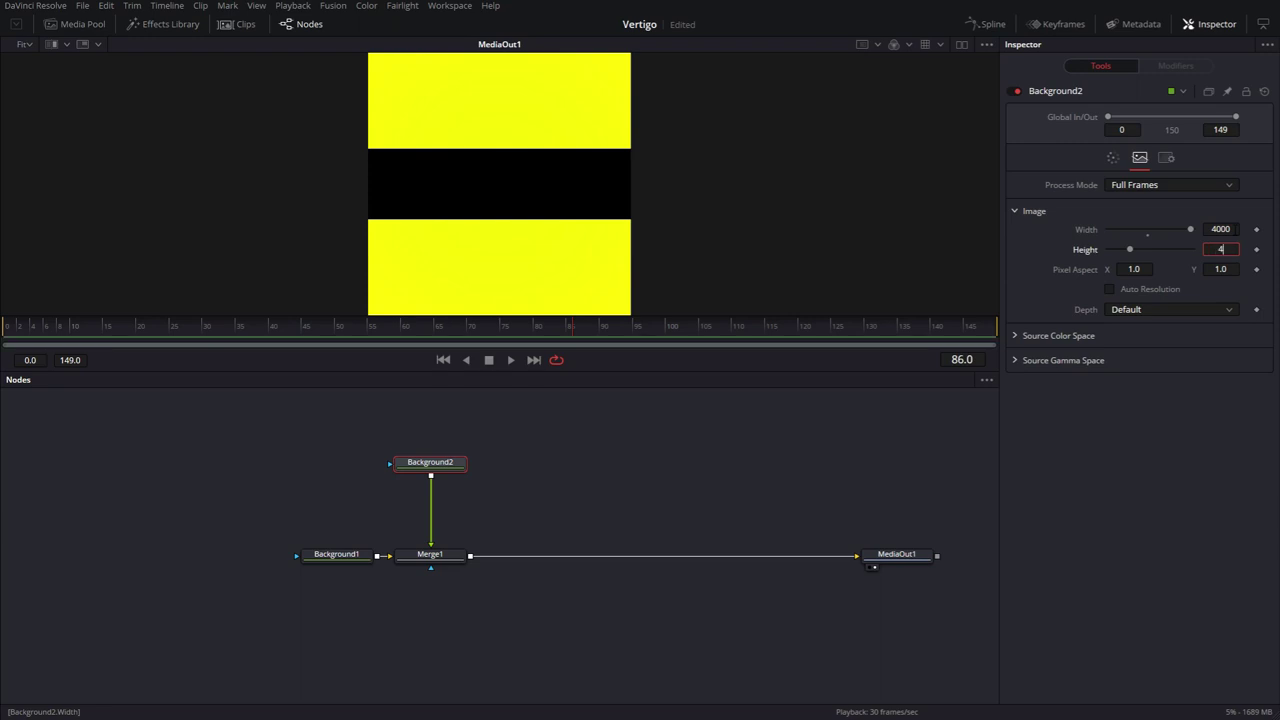
{"action": "type", "text": "00"}
{"action": "key", "text": "Tab"}
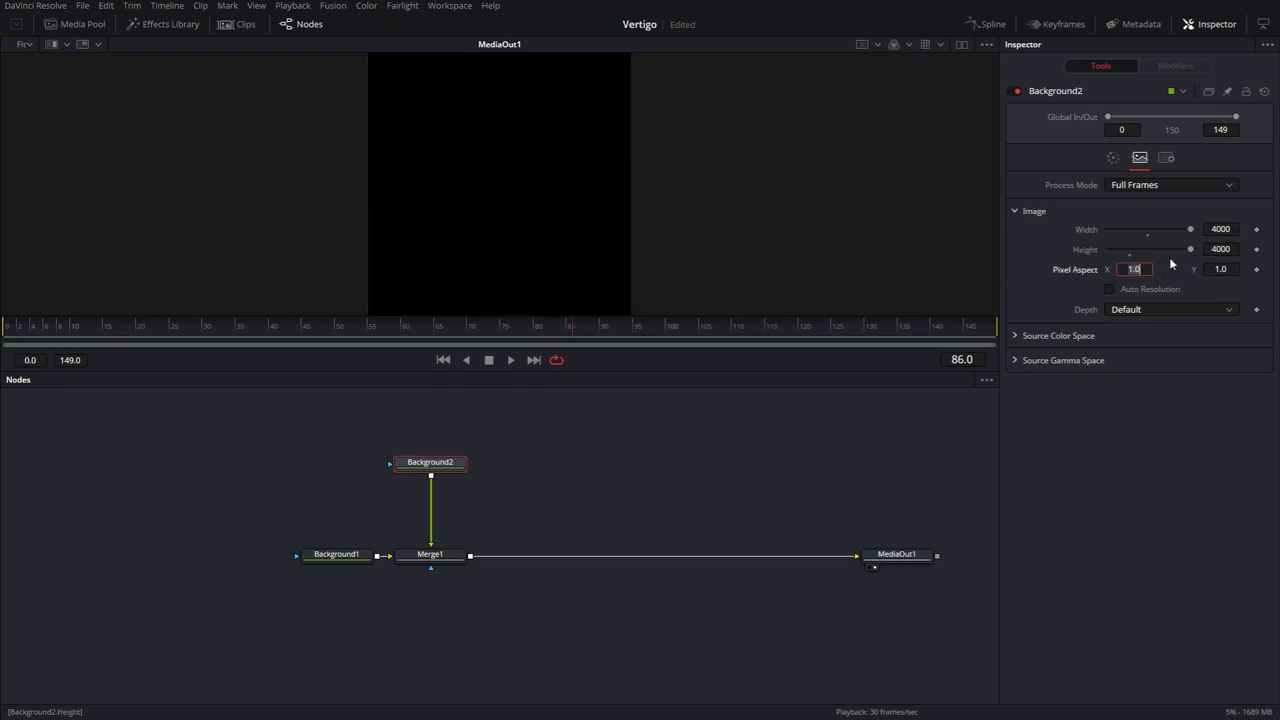
- Colour Background2 teal with the hex code #0adc9b
{"action": "left_click", "coordinate": [1114, 158]}
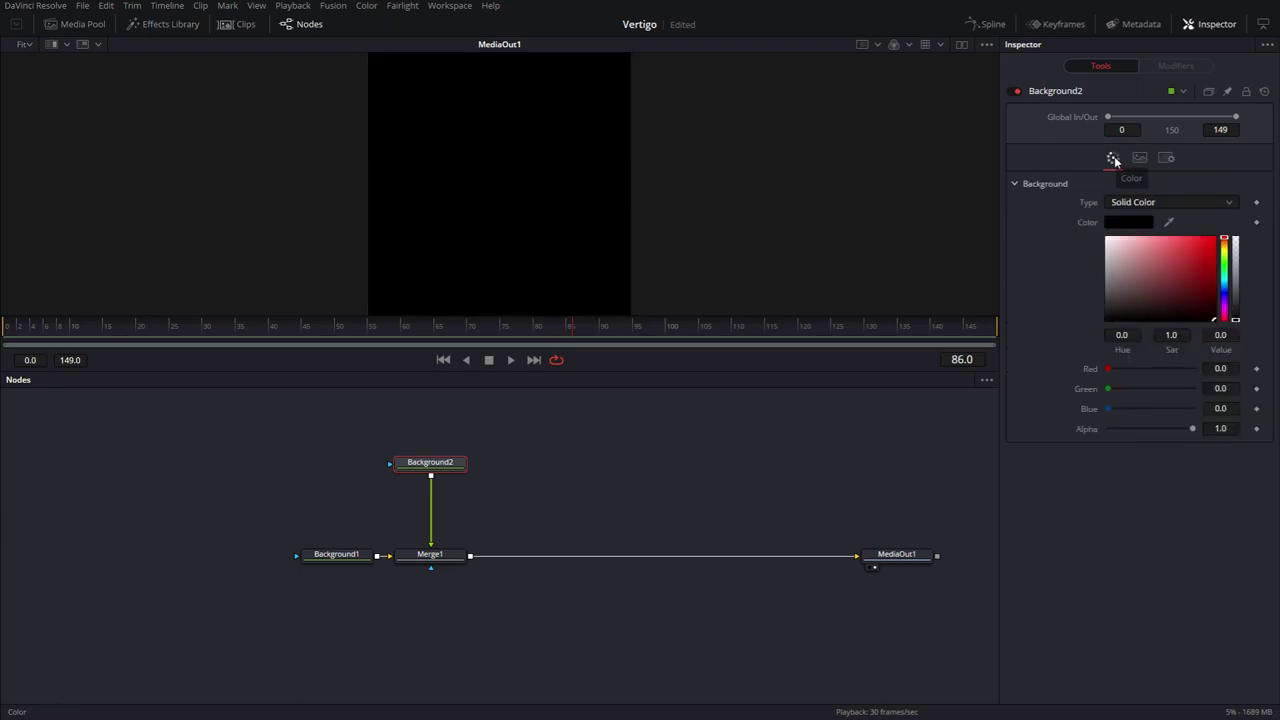
{"action": "left_click", "coordinate": [1119, 222]}
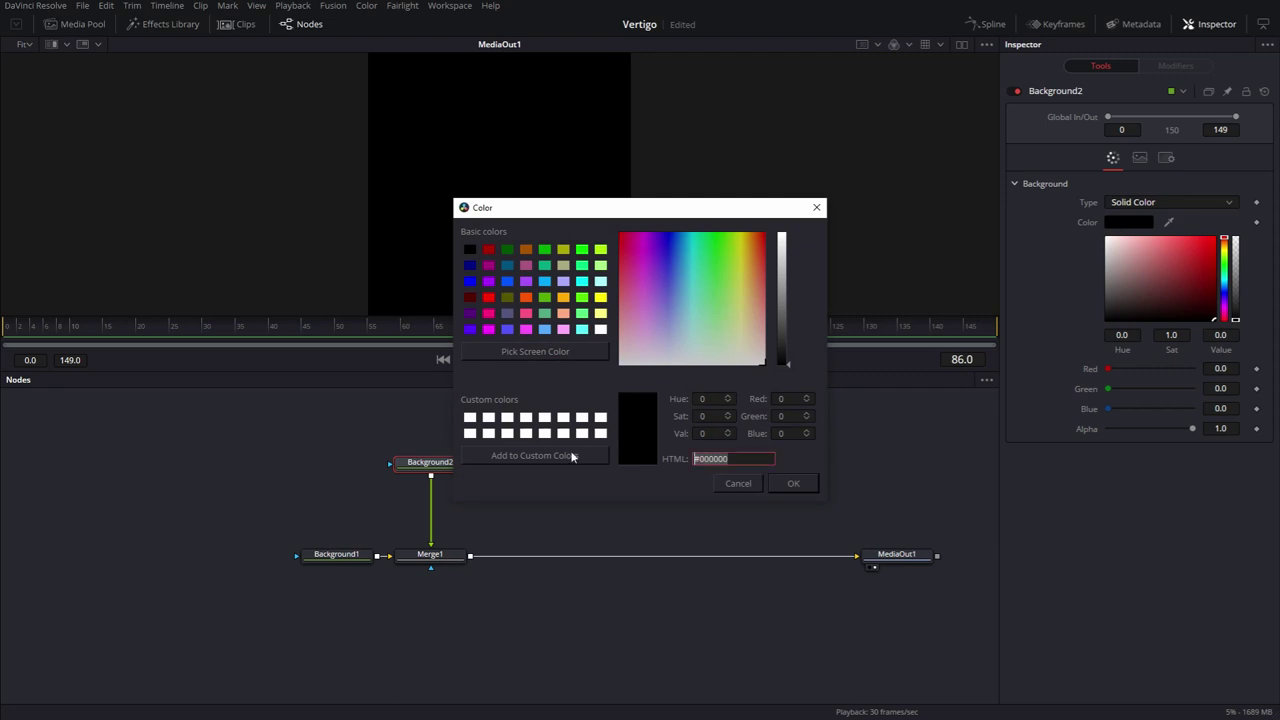
{"action": "type", "text": "#0adc9b"}
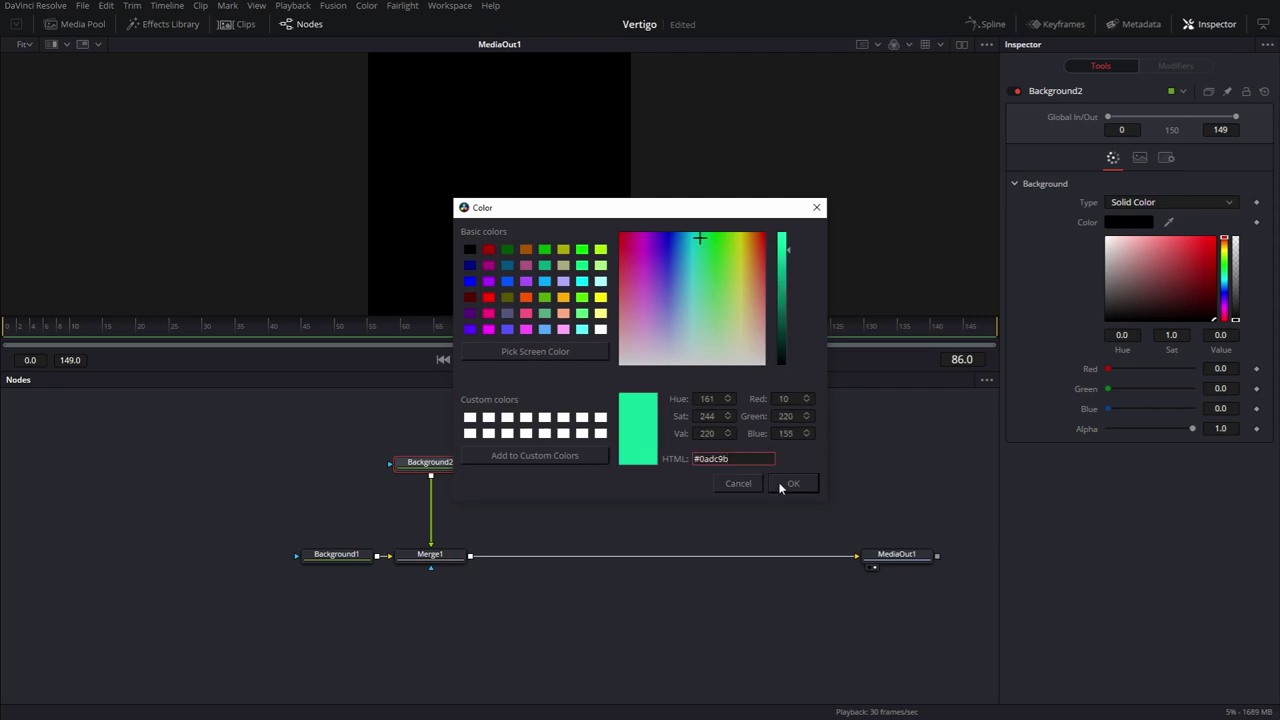
{"action": "left_click", "coordinate": [793, 483]}
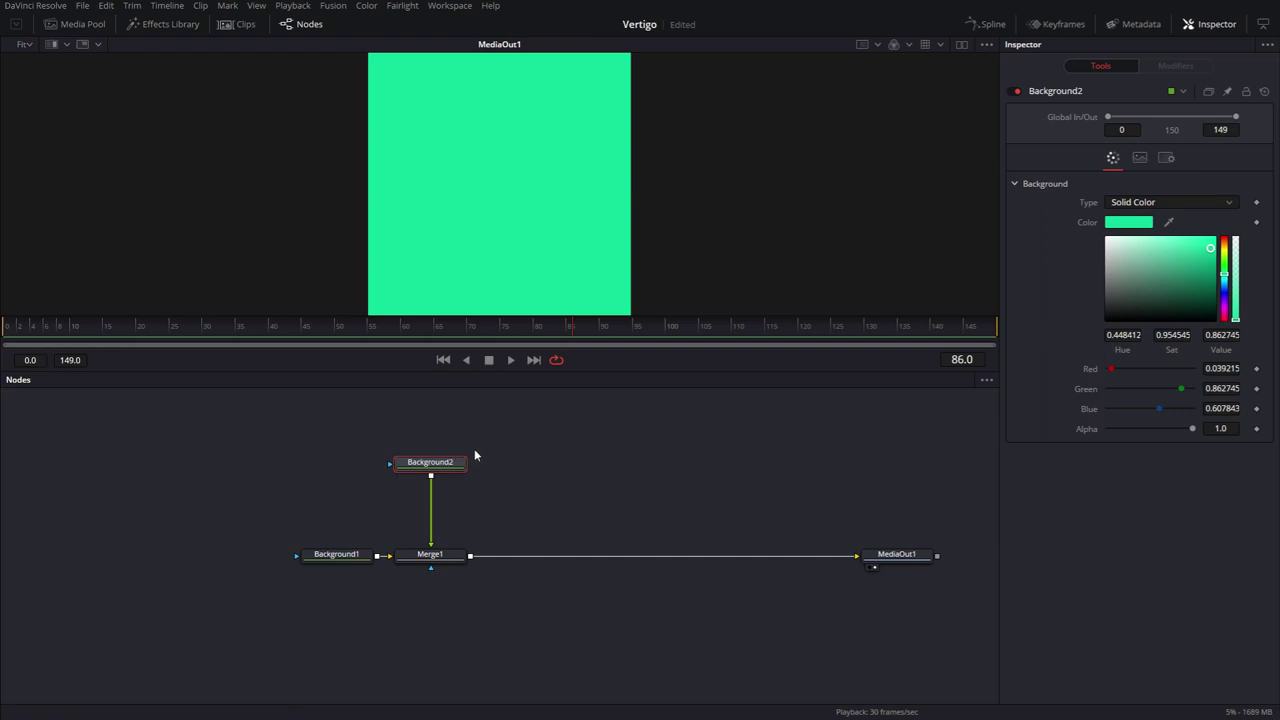
- Add a Rectangle mask to Background2 and set its width to 1/40 for a thin stripe
{"action": "key", "text": "shift+space"}
{"action": "type", "text": "rc"}
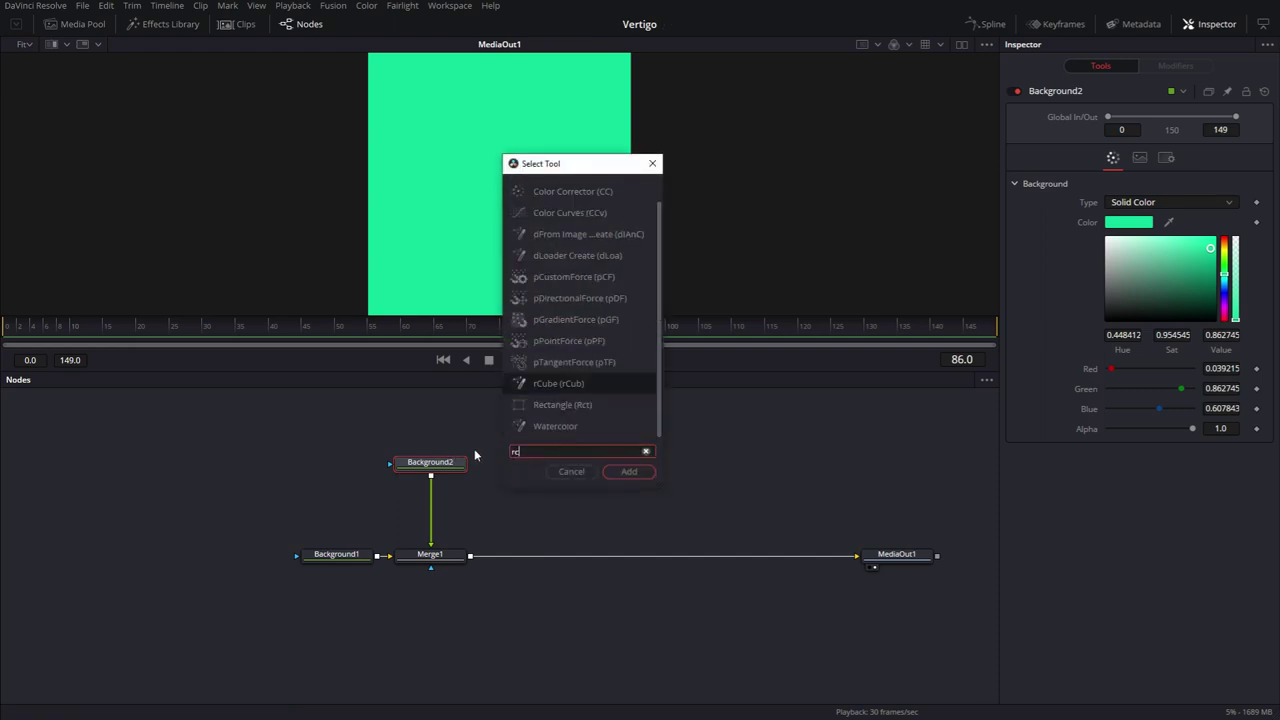
{"action": "type", "text": "t"}
{"action": "key", "text": "Return"}
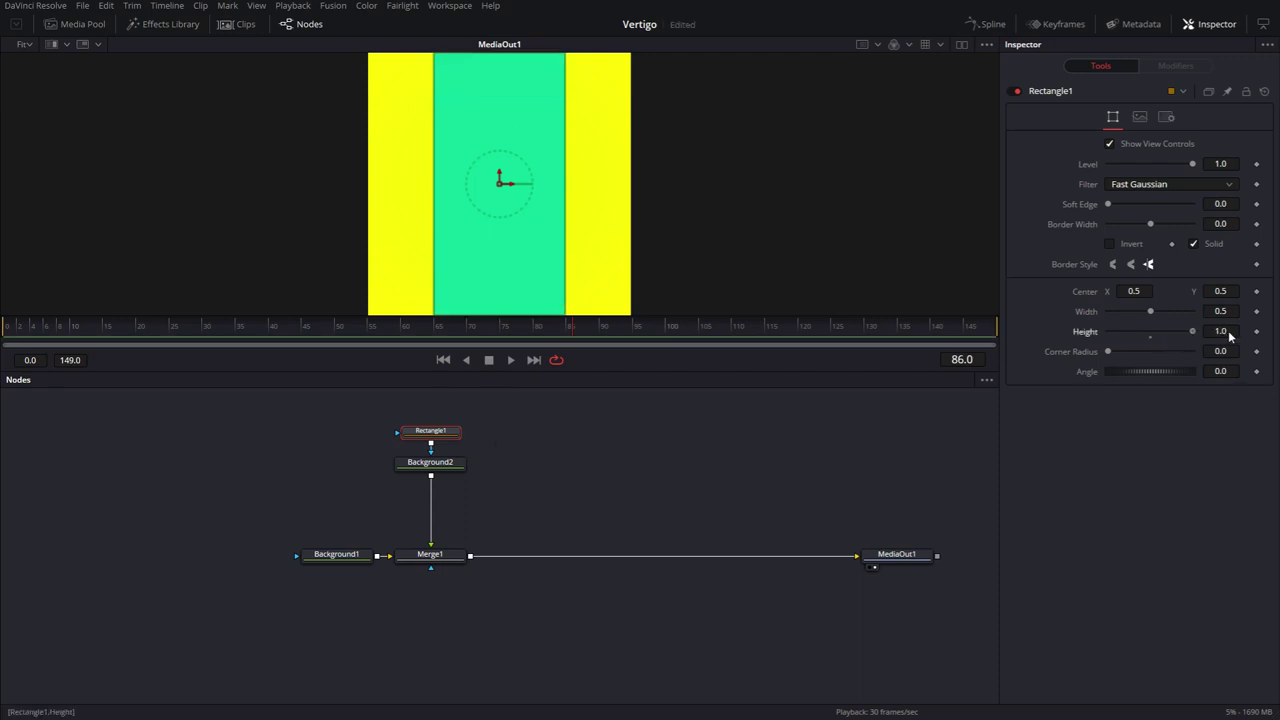
{"action": "left_click_drag", "start_coordinate": [1154, 310], "coordinate": [1195, 311]}
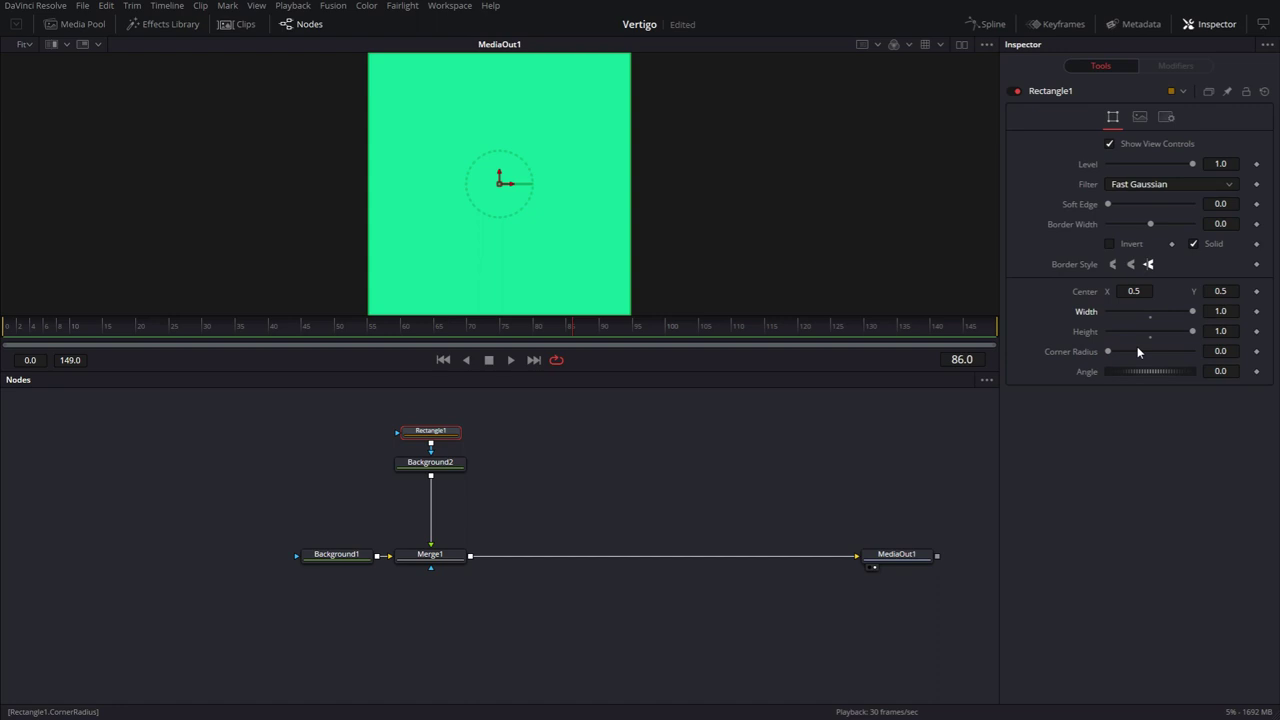
{"action": "left_click", "coordinate": [1220, 311]}
{"action": "type", "text": "/40"}
{"action": "key", "text": "Tab"}
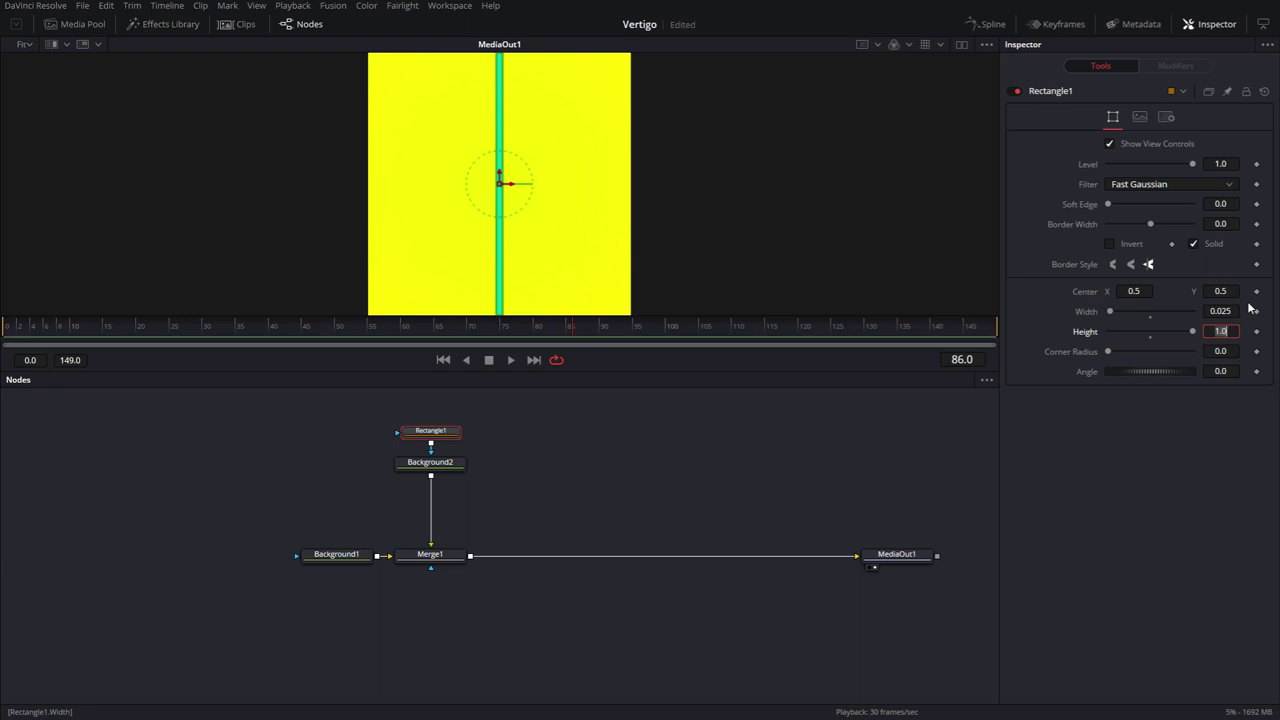
- Move the teal stripe to the frame's left edge, then fit the whole frame in the viewer
{"action": "scroll", "coordinate": [443, 214], "scroll_direction": "up", "scroll_amount": 2}
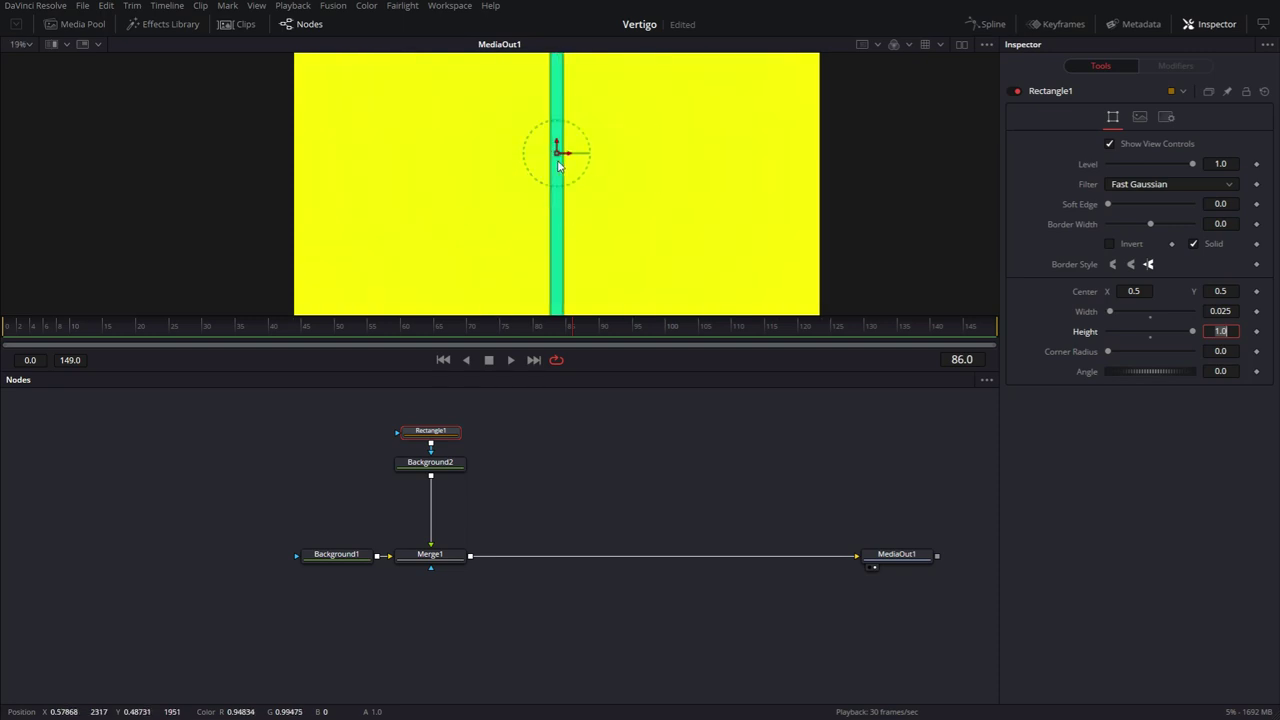
{"action": "left_click_drag", "start_coordinate": [567, 158], "coordinate": [323, 152]}
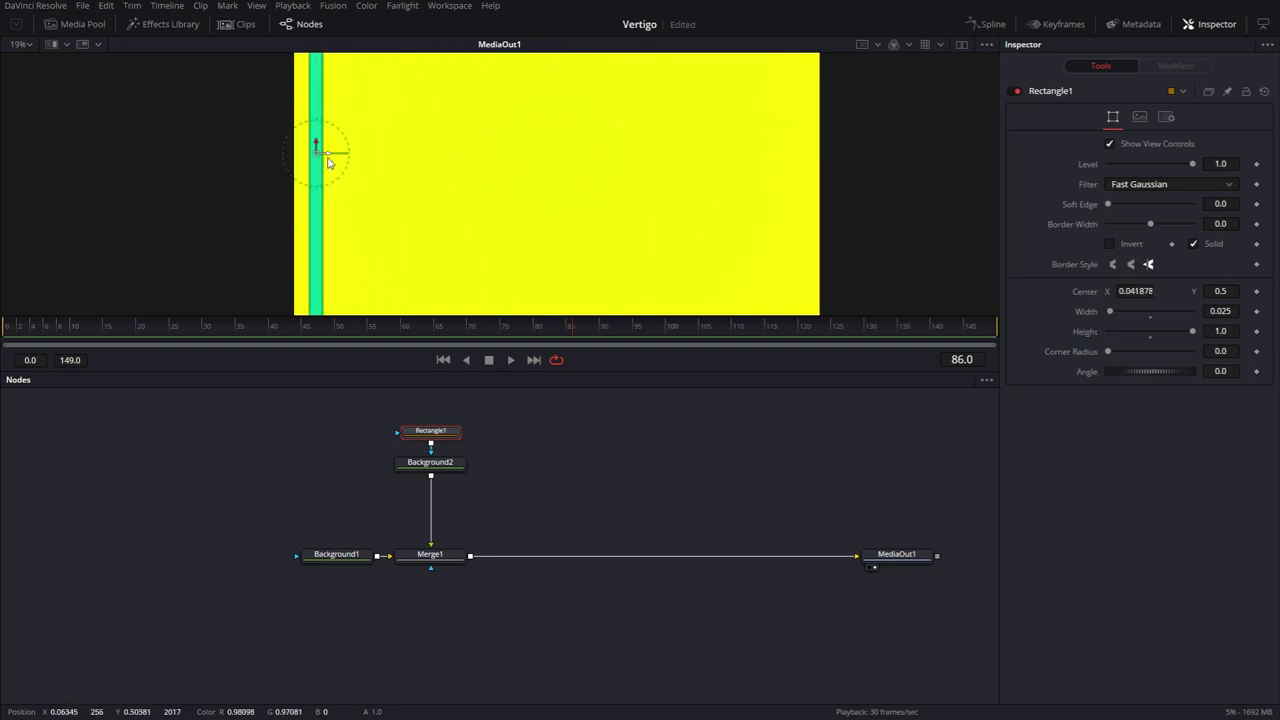
{"action": "scroll", "coordinate": [328, 177], "scroll_direction": "up", "scroll_amount": 4}
{"action": "scroll", "coordinate": [328, 177], "scroll_direction": "up", "scroll_amount": 2}
{"action": "left_click_drag", "start_coordinate": [260, 190], "coordinate": [487, 227]}
{"action": "scroll", "coordinate": [463, 236], "scroll_direction": "up", "scroll_amount": 4}
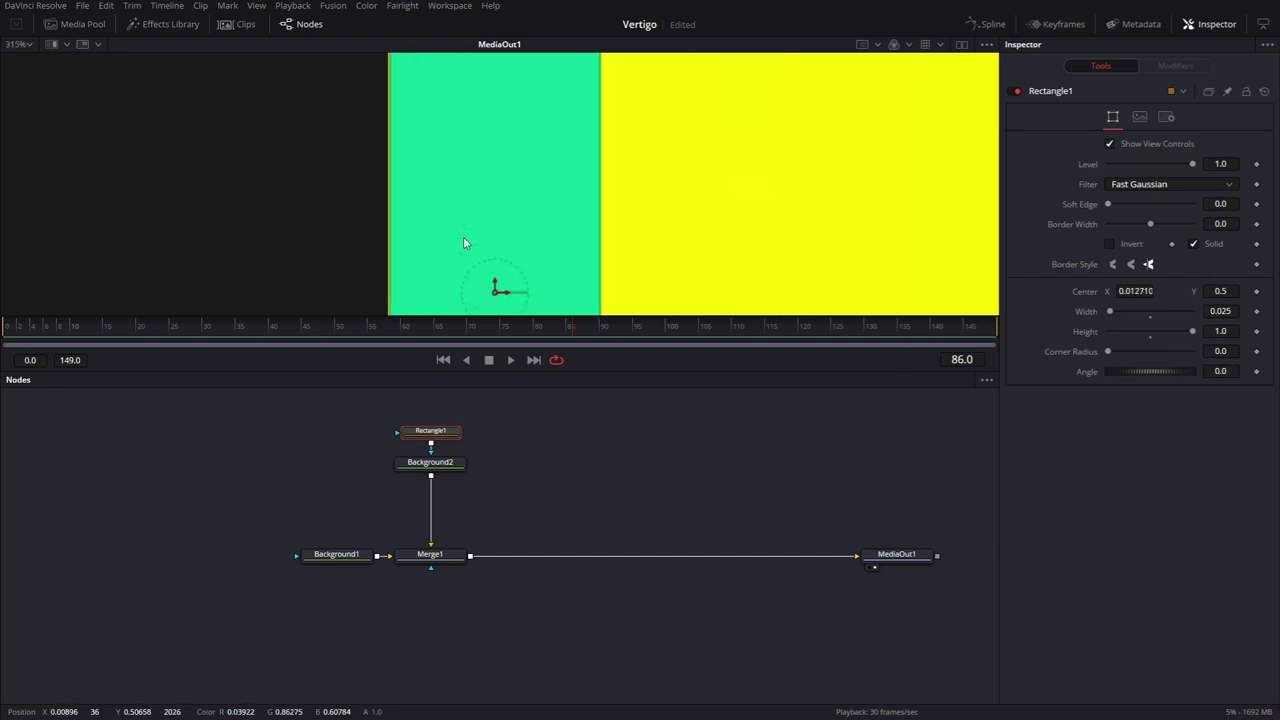
{"action": "scroll", "coordinate": [612, 200], "scroll_direction": "down", "scroll_amount": 5}
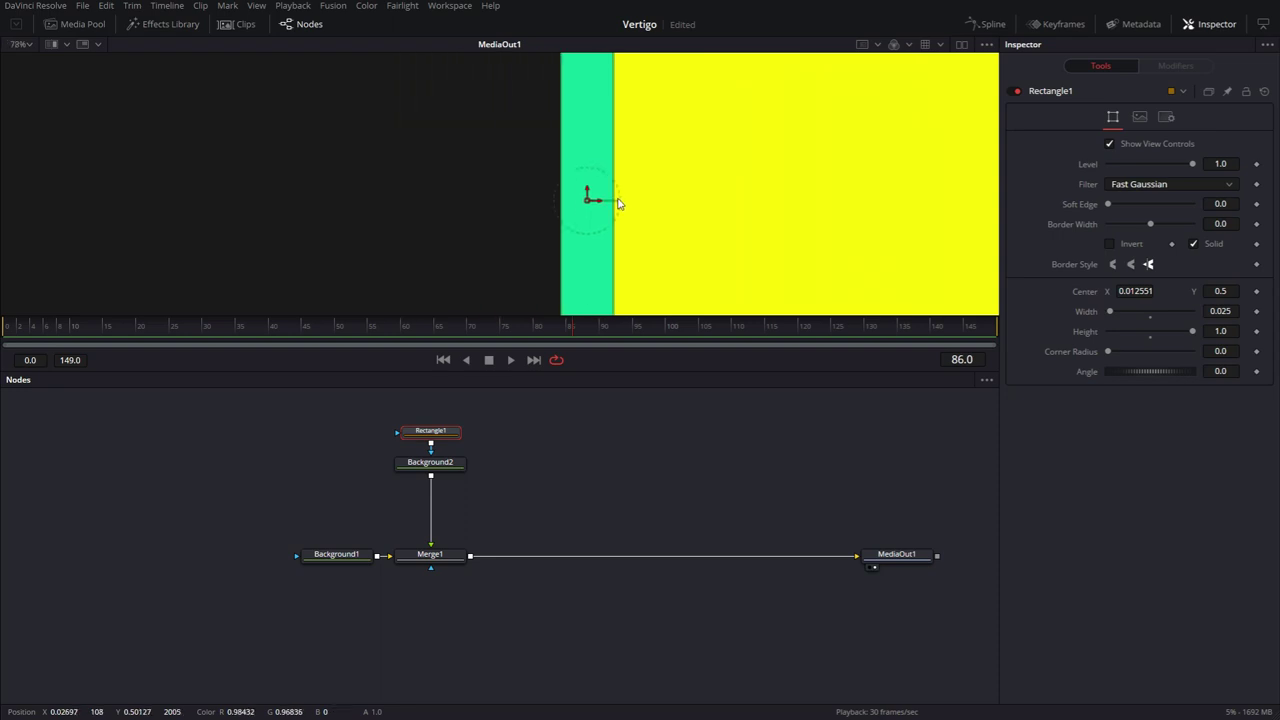
{"action": "key", "text": "ctrl+f"}
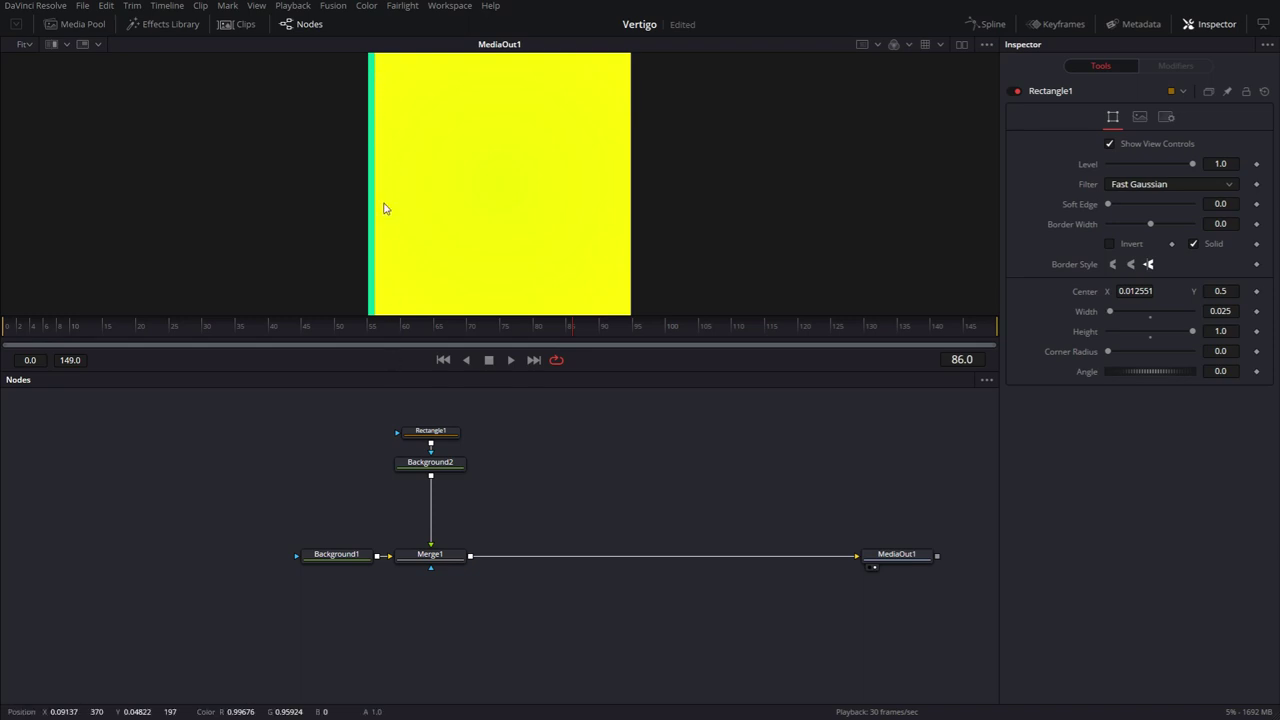
- Insert a Duplicate node between Background2 and Merge1 with 20 copies
{"action": "right_click", "coordinate": [592, 461]}
{"action": "mouse_move", "coordinate": [627, 466]}
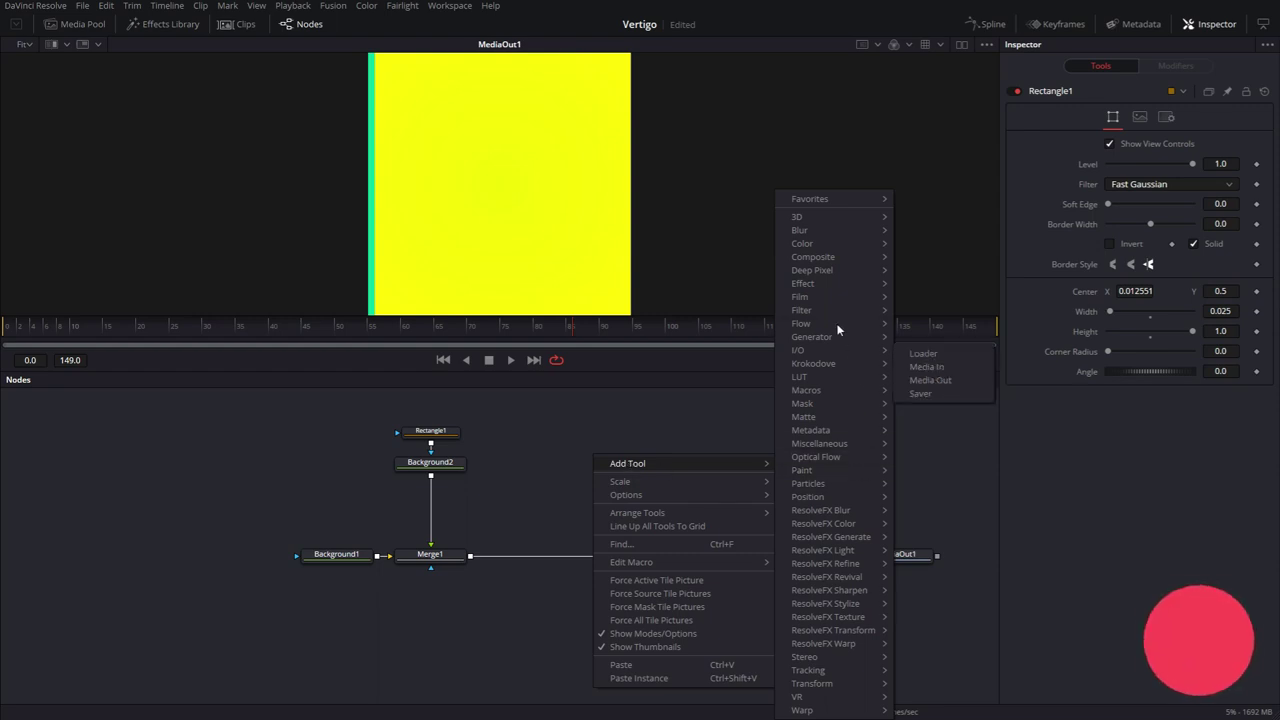
{"action": "mouse_move", "coordinate": [828, 283]}
{"action": "left_click", "coordinate": [921, 290]}
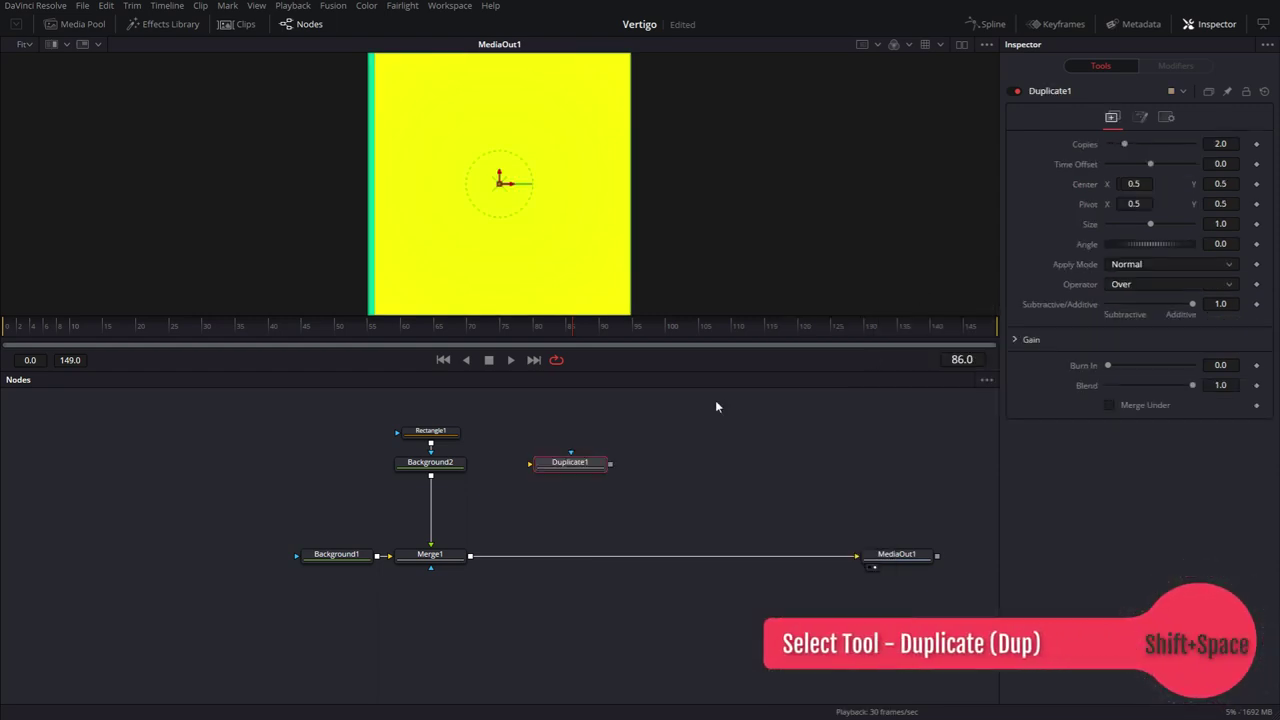
{"action": "left_click_drag", "start_coordinate": [591, 468], "coordinate": [435, 496]}
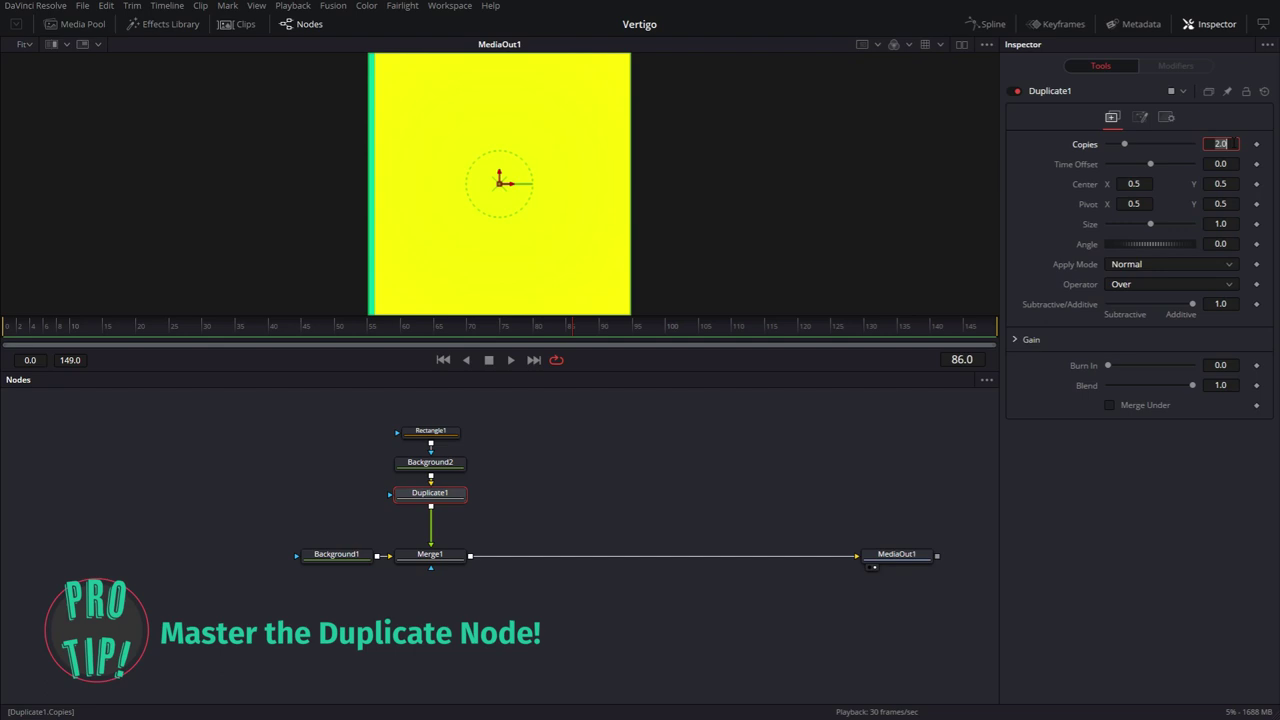
{"action": "type", "text": "2"}
{"action": "key", "text": "Tab"}
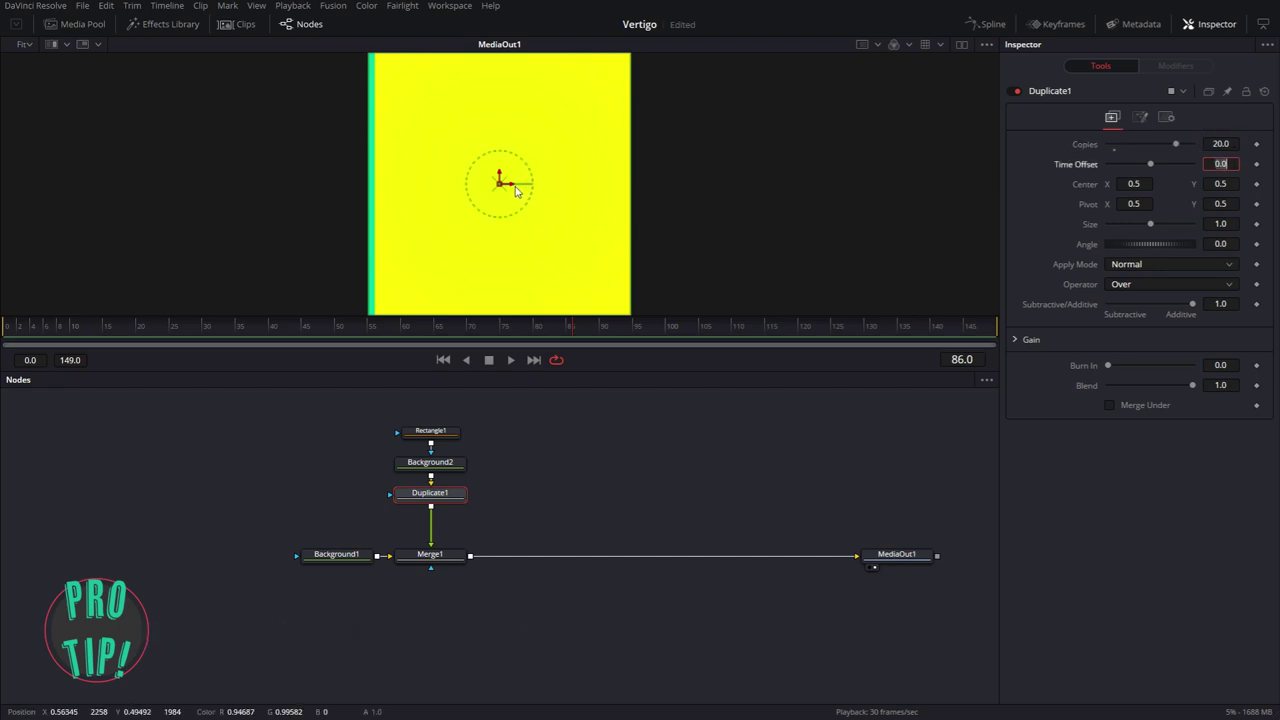
- Adjust Duplicate1's X offset to spread the stripe copies across the frame
{"action": "left_click_drag", "start_coordinate": [527, 183], "coordinate": [527, 186]}
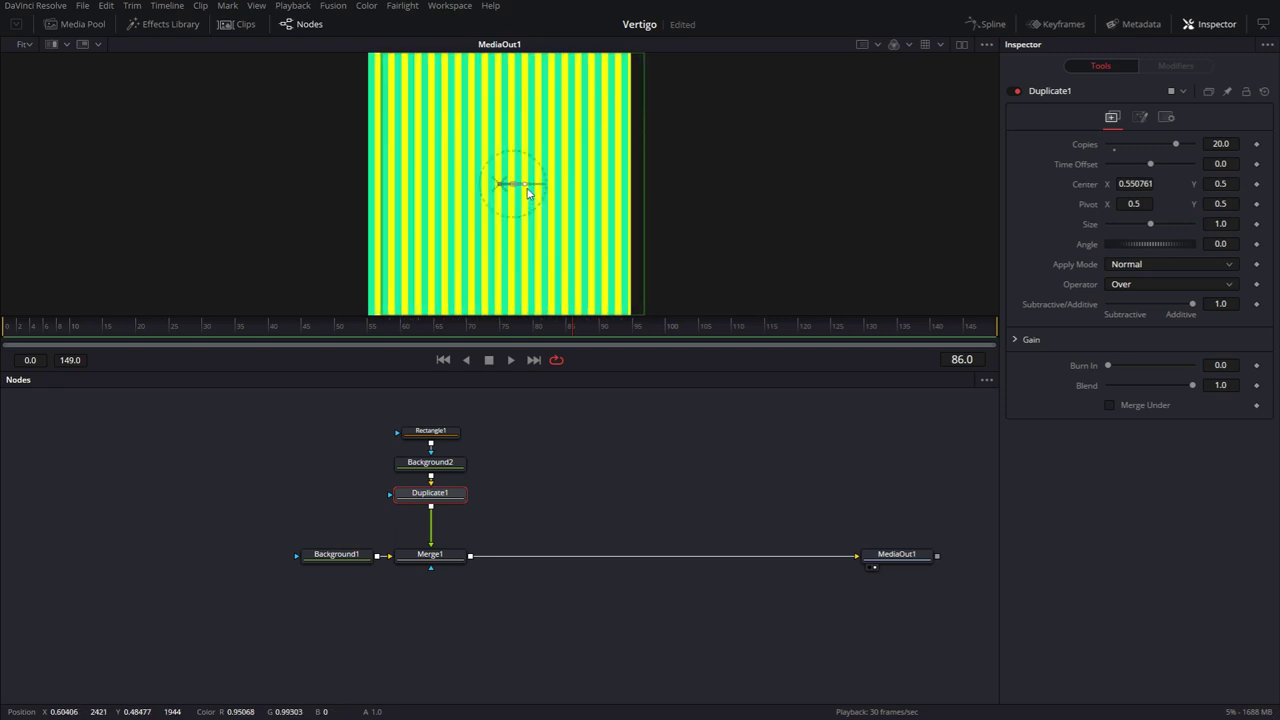
{"action": "left_click_drag", "start_coordinate": [528, 193], "coordinate": [508, 183]}
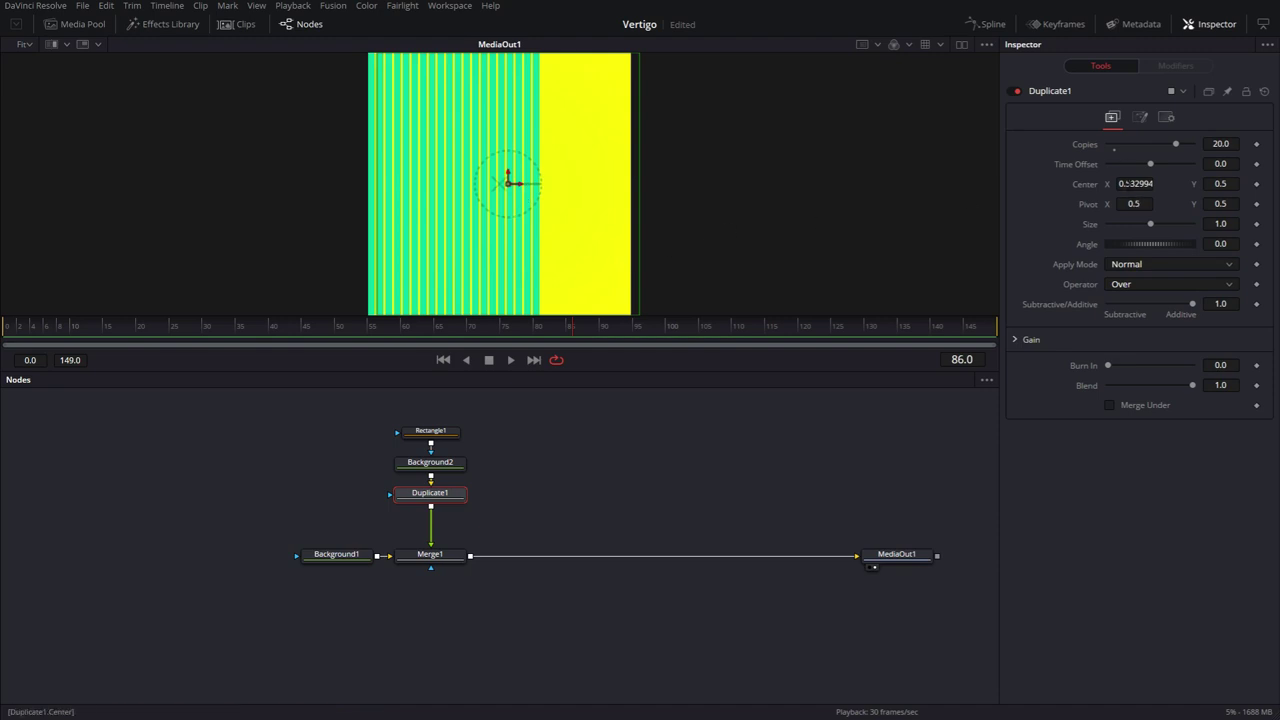
{"action": "left_click", "coordinate": [1123, 184]}
{"action": "type", "text": "0.55"}
{"action": "key", "text": "Tab"}
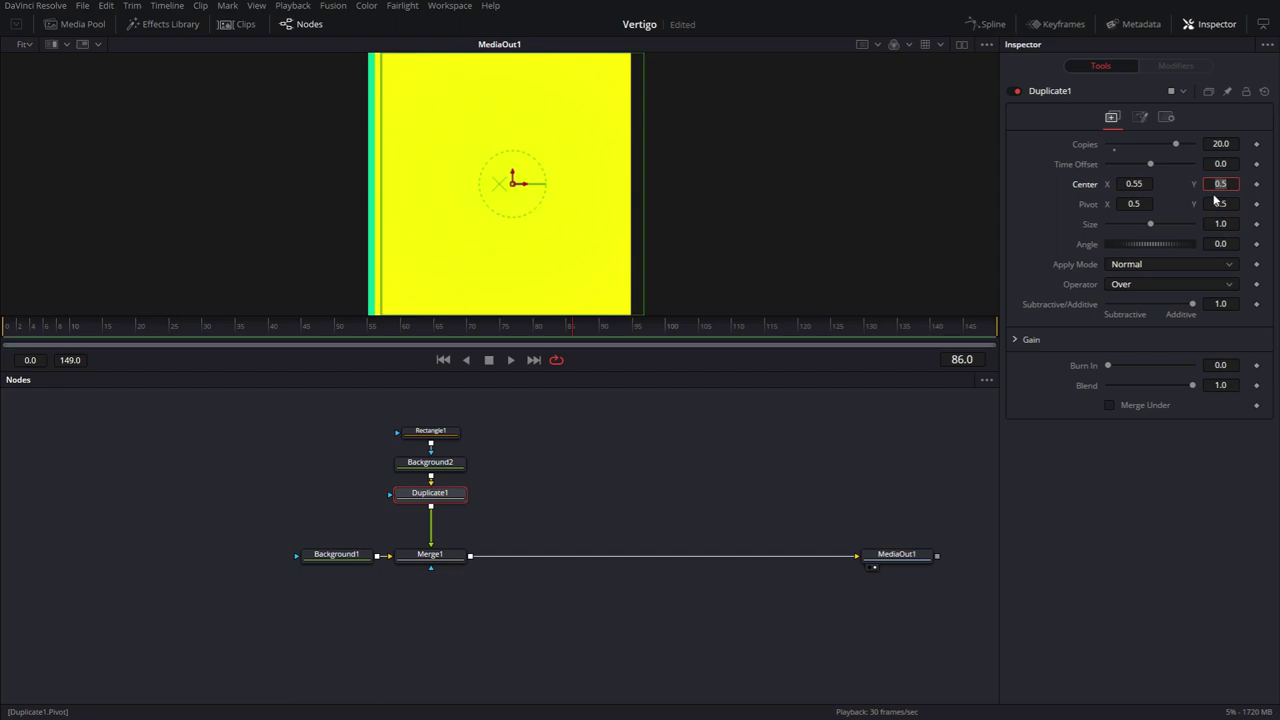
{"action": "key", "text": "ctrl+z"}
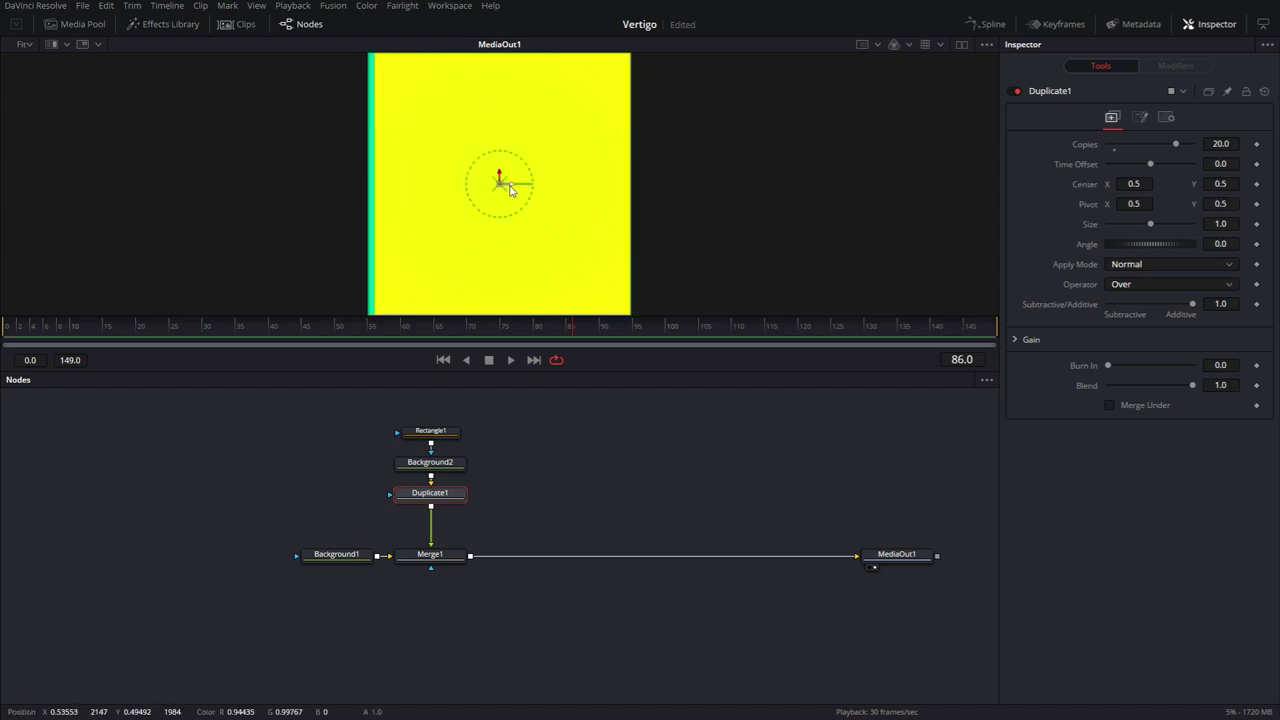
{"action": "left_click_drag", "start_coordinate": [510, 189], "coordinate": [539, 184]}
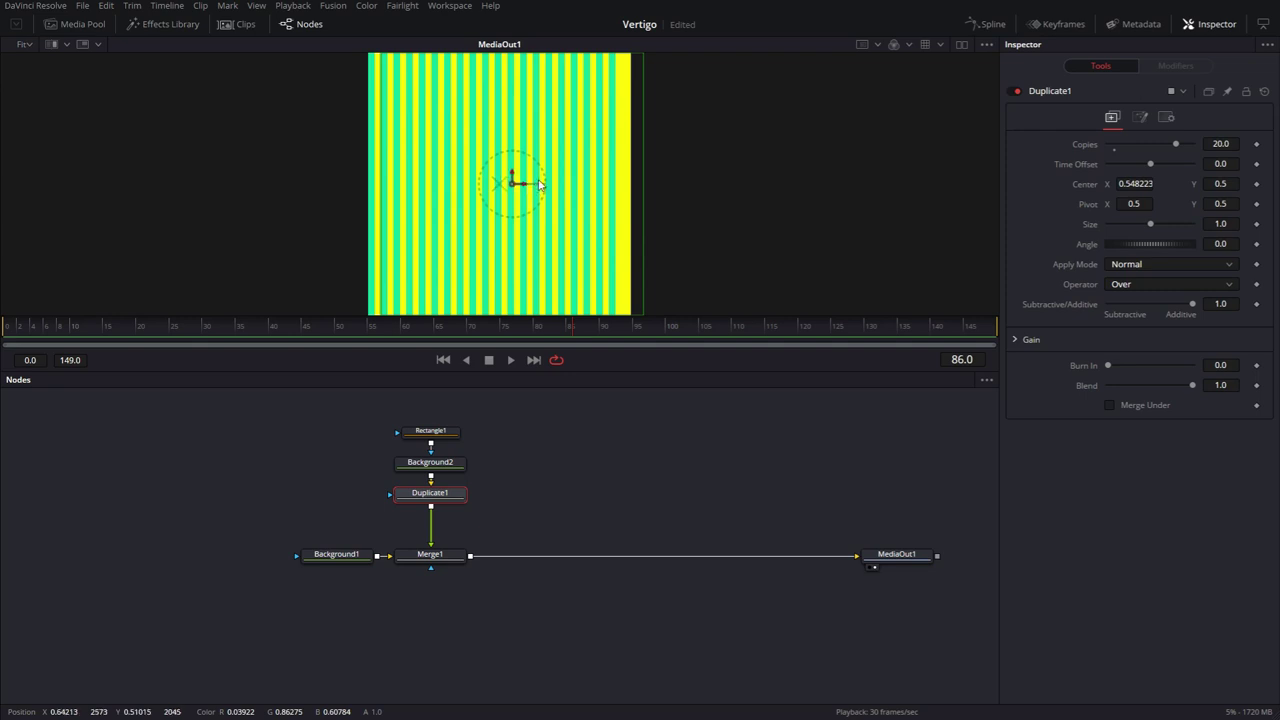
- Nudge the offset to about X 0.550 so the stripes fill the frame evenly
{"action": "scroll", "coordinate": [567, 191], "scroll_direction": "up", "scroll_amount": 3}
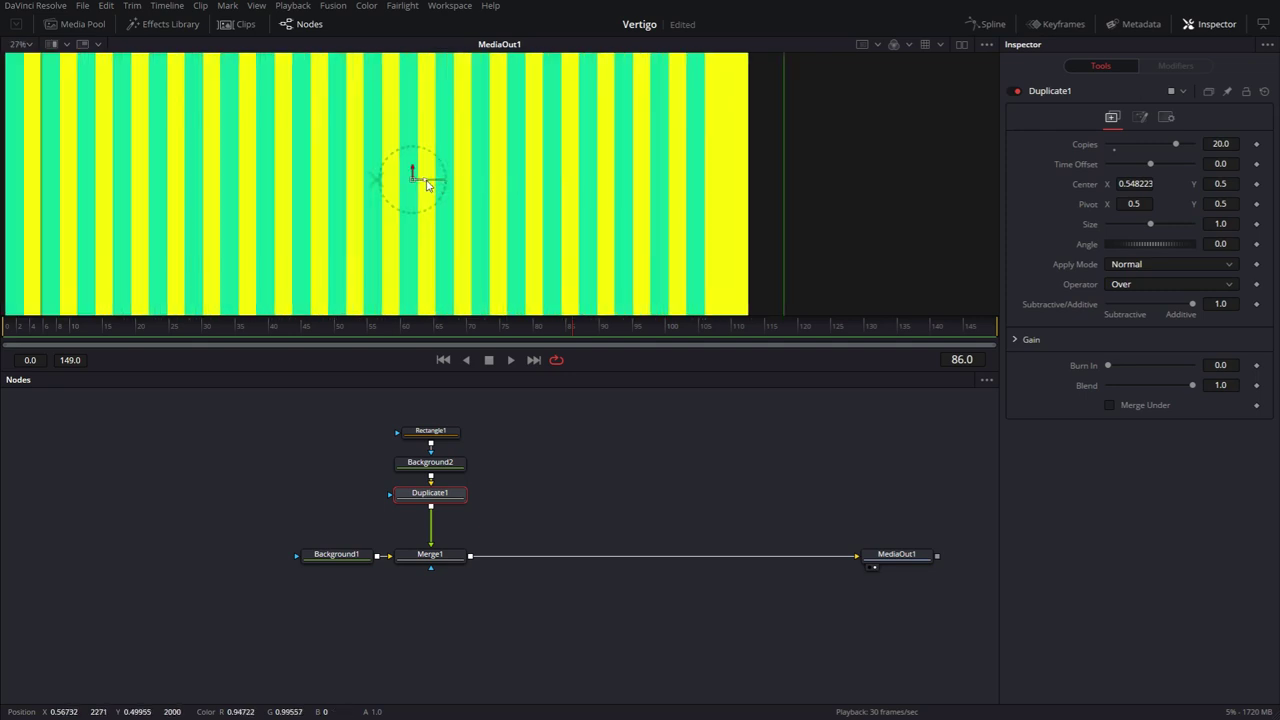
{"action": "left_click_drag", "start_coordinate": [426, 181], "coordinate": [429, 184]}
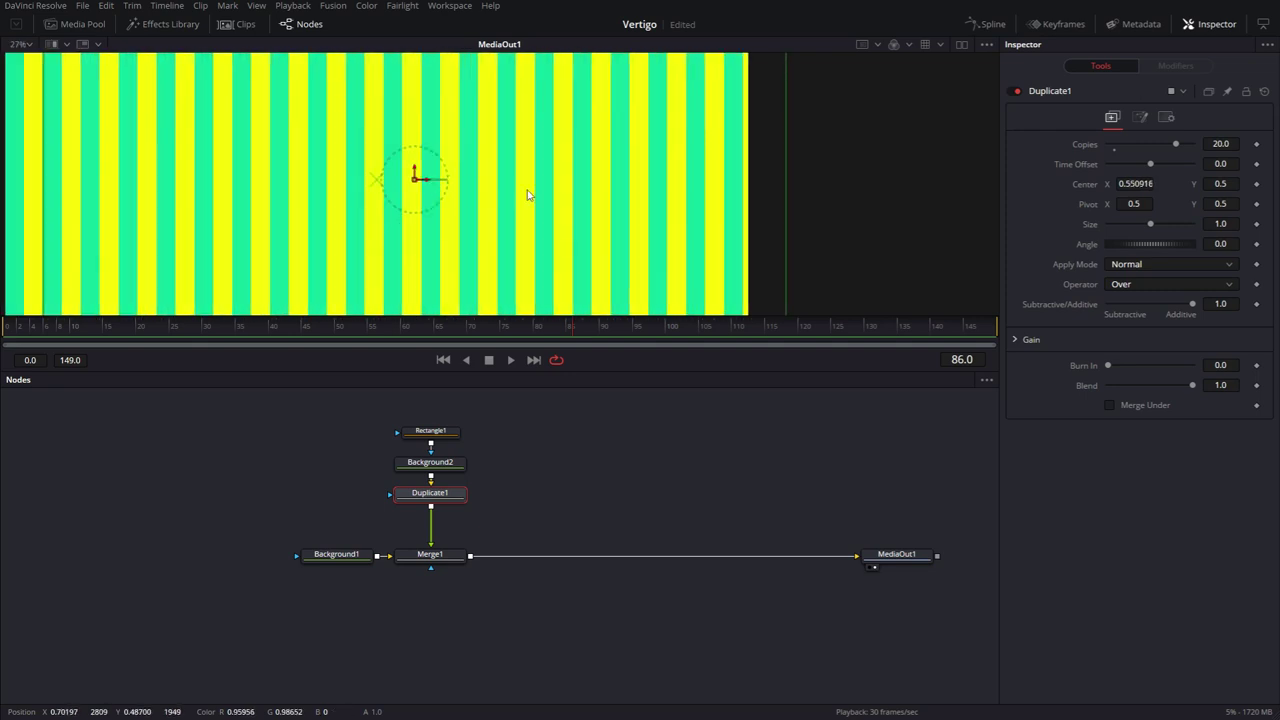
{"action": "left_click_drag", "start_coordinate": [529, 189], "coordinate": [305, 183]}
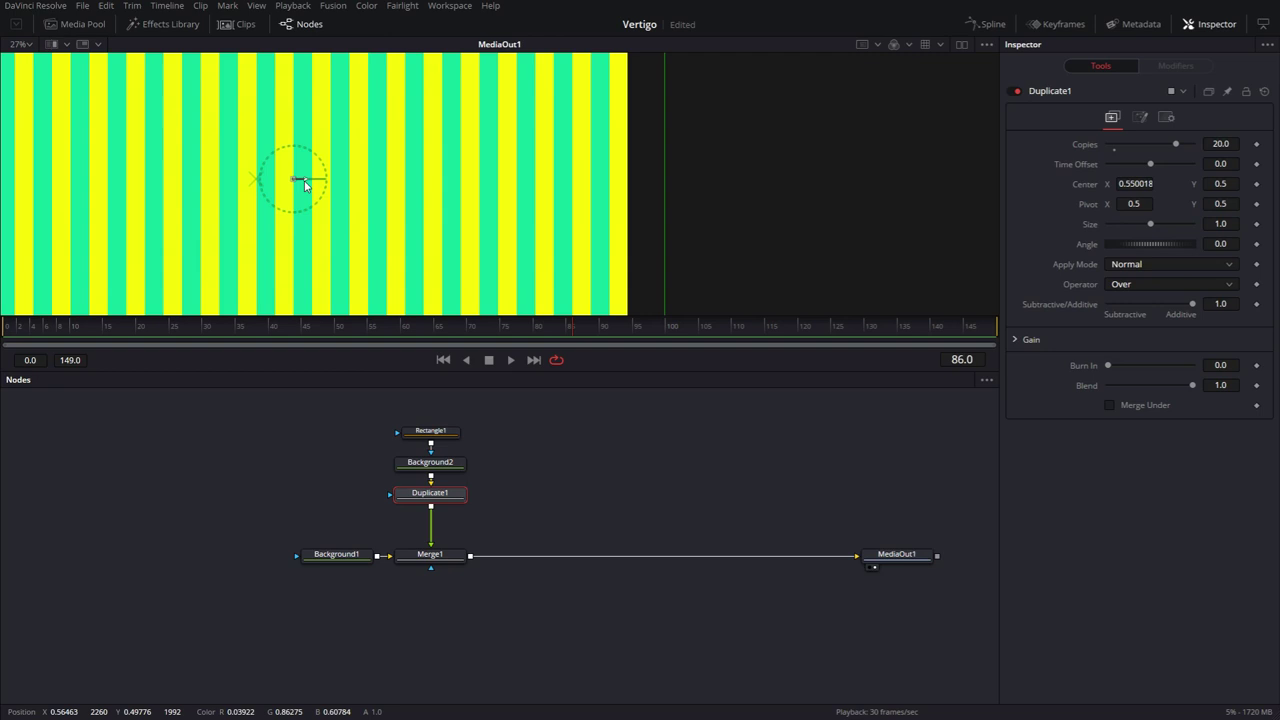
{"action": "scroll", "coordinate": [408, 200], "scroll_direction": "down", "scroll_amount": 3}
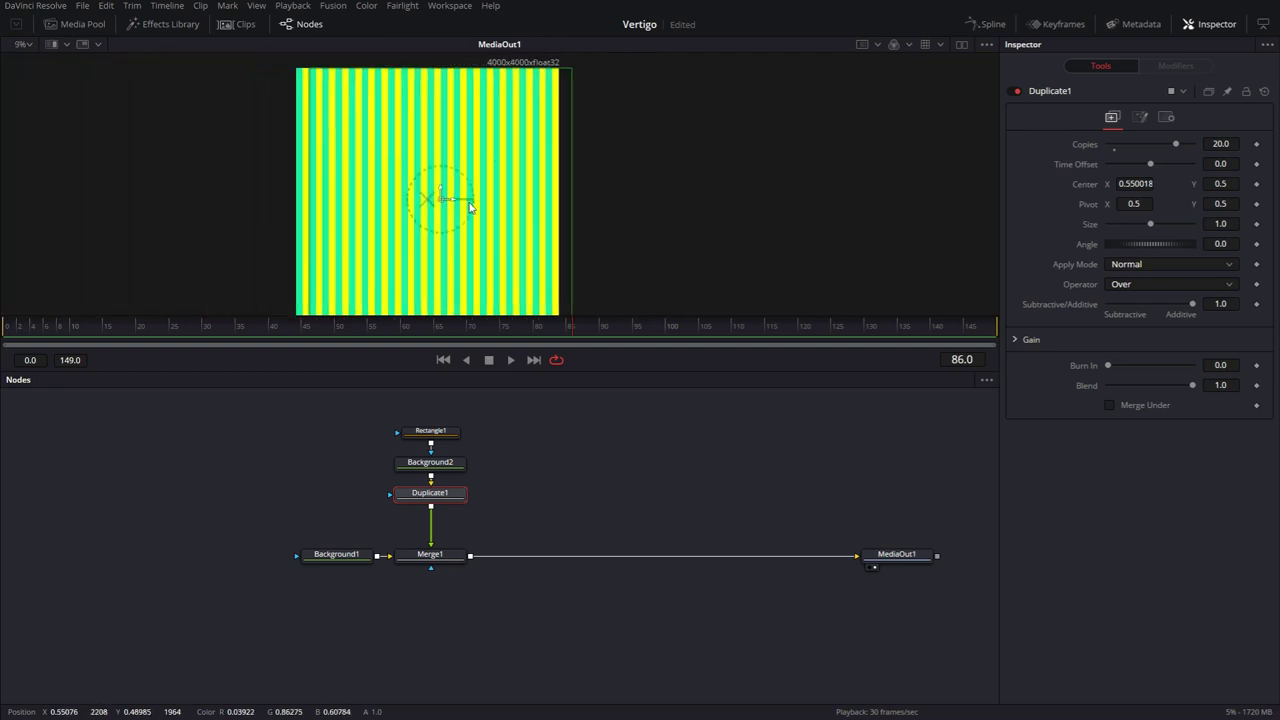
{"action": "left_click_drag", "start_coordinate": [470, 206], "coordinate": [566, 193]}
{"action": "left_click", "coordinate": [552, 441]}
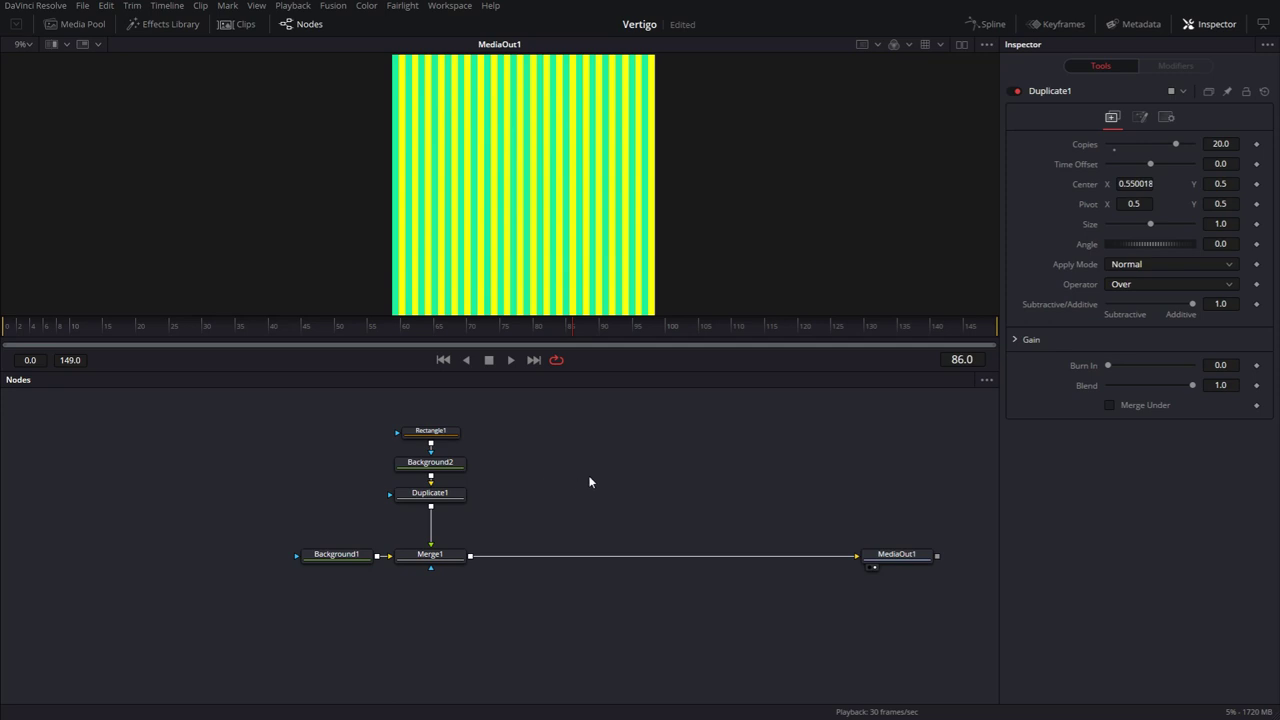
- Add a Coordinate Space node (CdS) and insert it between Duplicate1 and Merge1
{"action": "key", "text": "shift+space"}
{"action": "type", "text": "rct"}
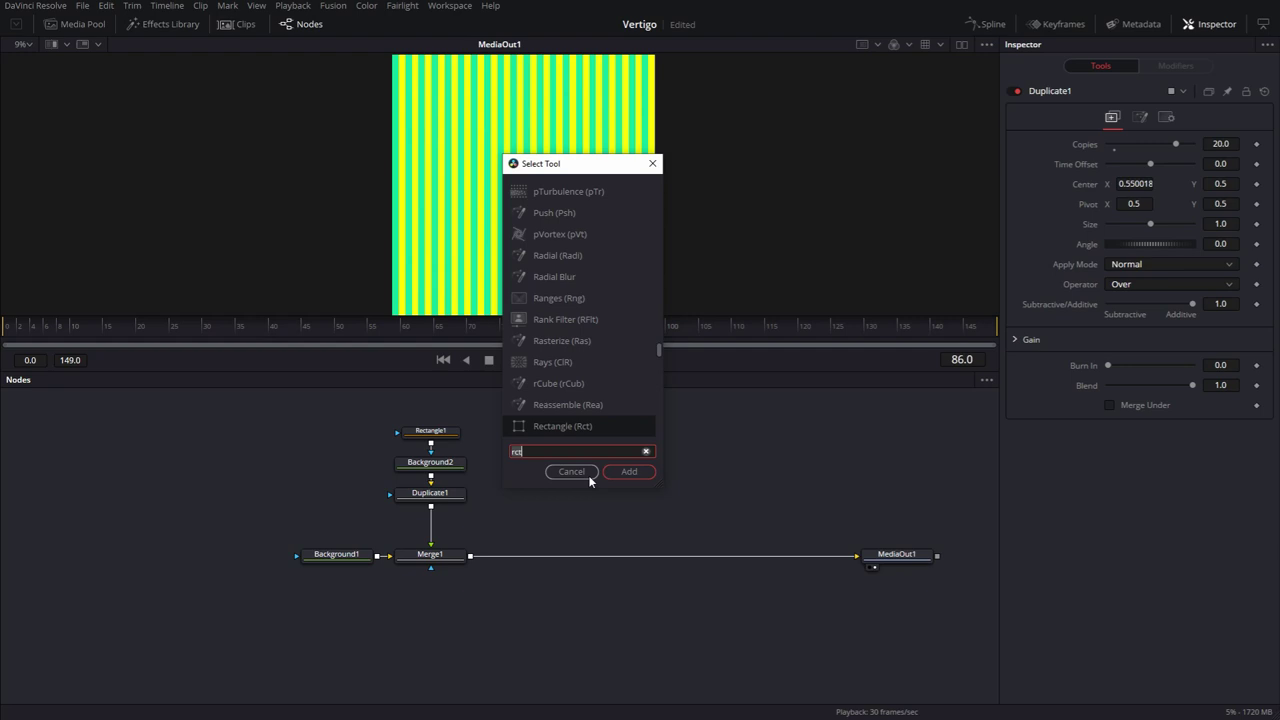
{"action": "key", "text": "BackSpace"}
{"action": "key", "text": "BackSpace"}
{"action": "key", "text": "BackSpace"}
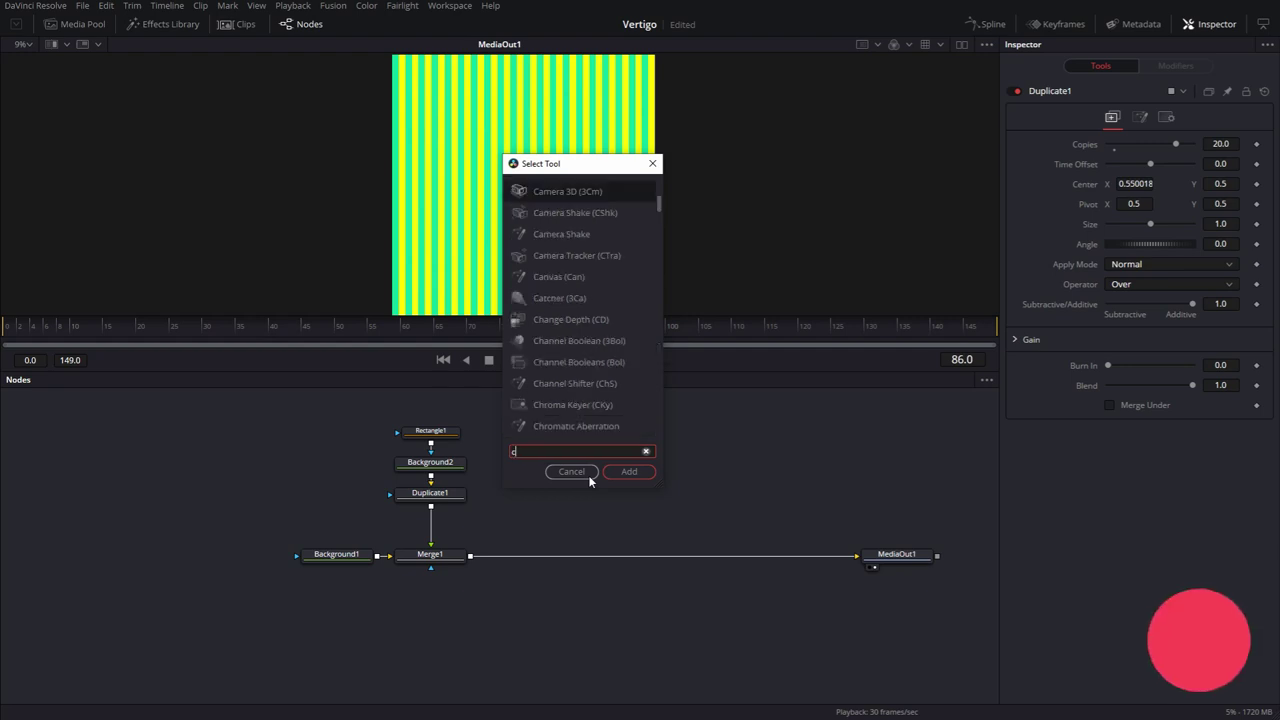
{"action": "type", "text": "cds"}
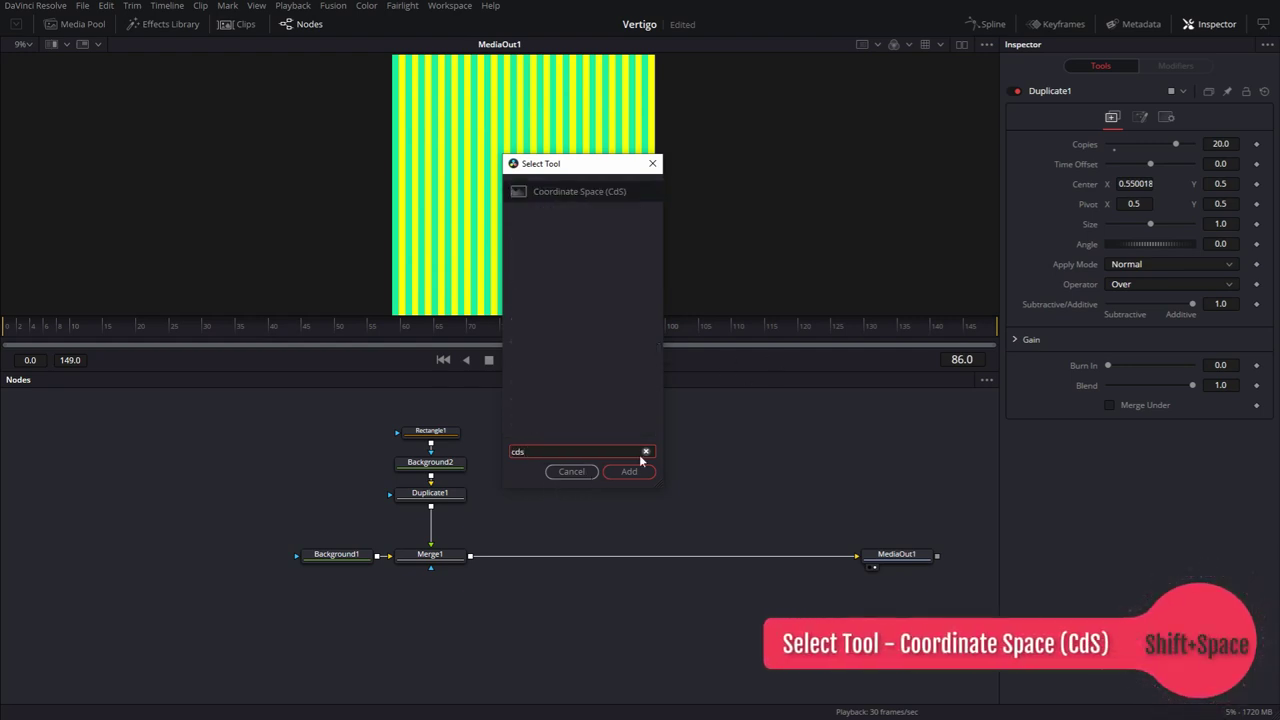
{"action": "left_click", "coordinate": [629, 471]}
{"action": "left_click_drag", "start_coordinate": [572, 461], "coordinate": [437, 527]}
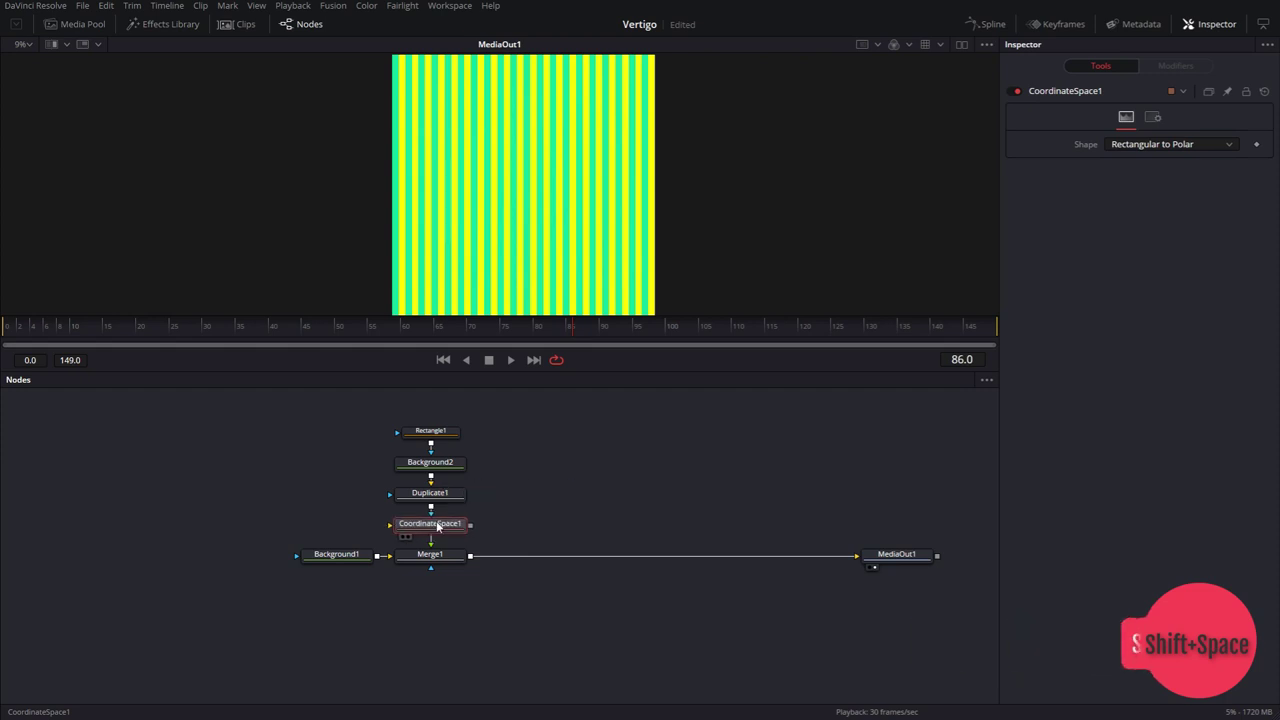
- Set CoordinateSpace1's Shape to Polar to Rectangular and move Background1, Merge1 and MediaOut1 lower
{"action": "right_click", "coordinate": [616, 431]}
{"action": "mouse_move", "coordinate": [651, 440]}
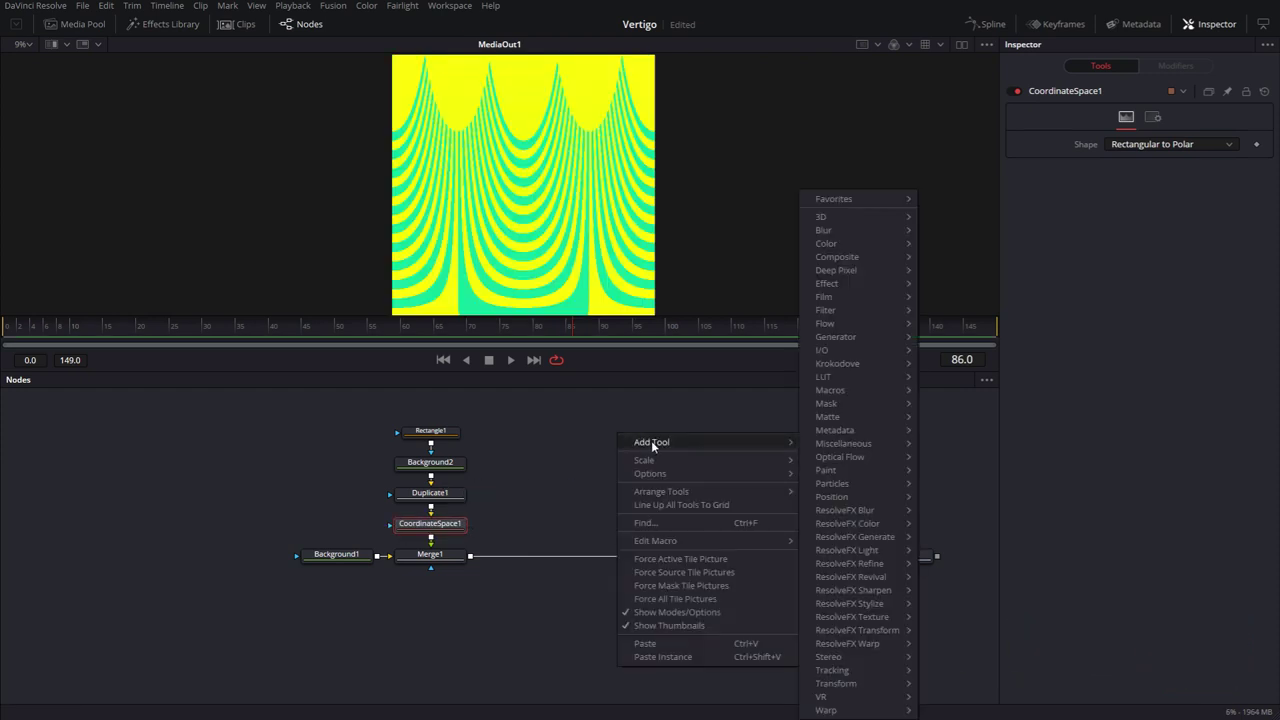
{"action": "mouse_move", "coordinate": [846, 712]}
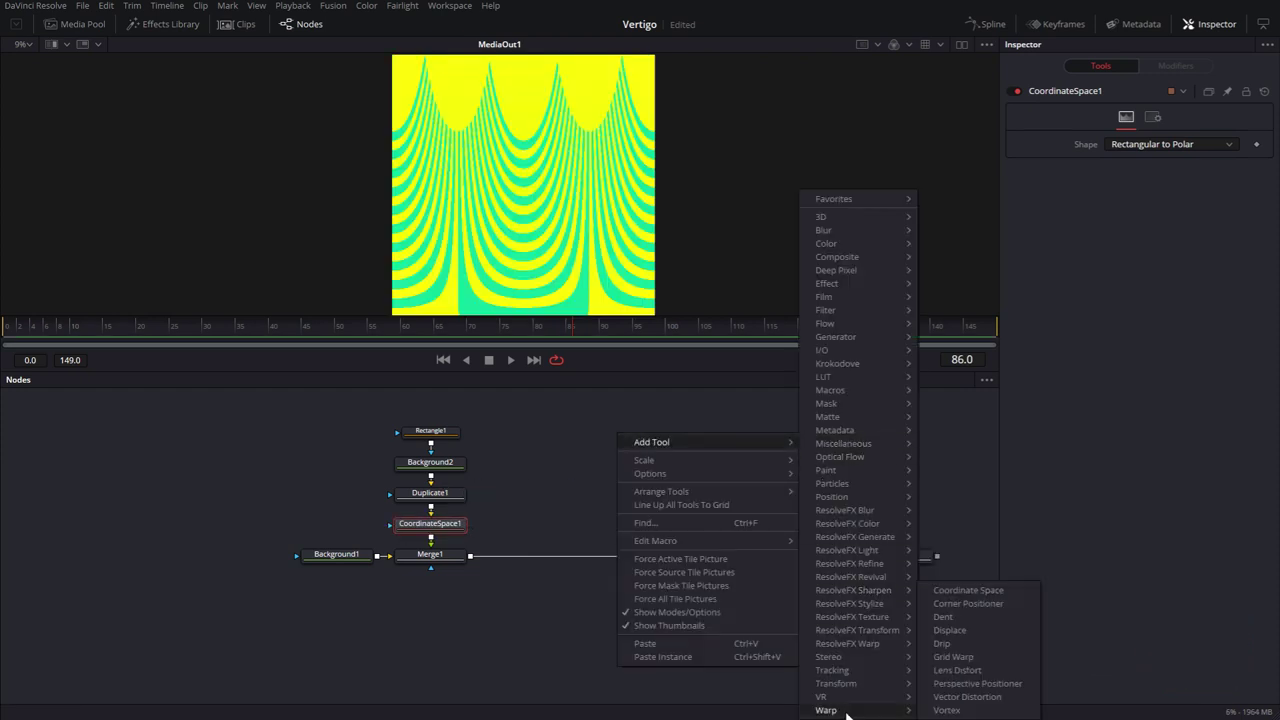
{"action": "left_click", "coordinate": [551, 446]}
{"action": "left_click", "coordinate": [1170, 144]}
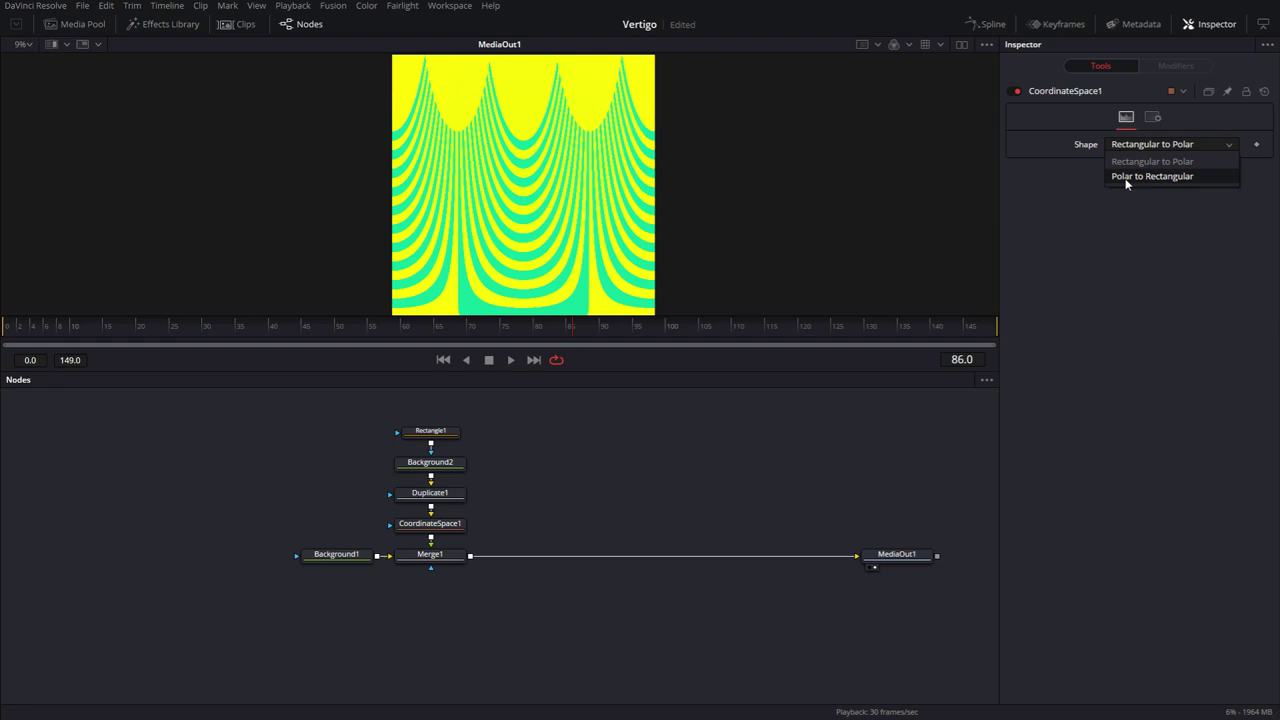
{"action": "left_click", "coordinate": [1125, 177]}
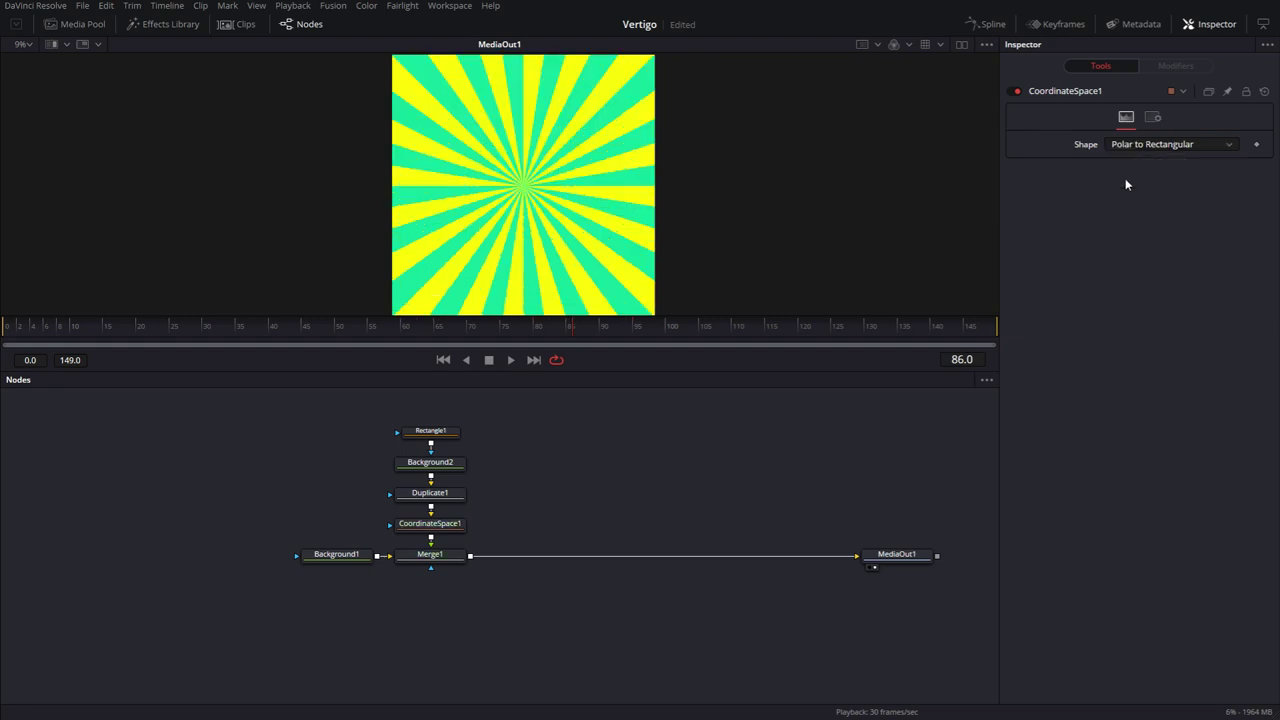
{"action": "left_click_drag", "start_coordinate": [952, 591], "coordinate": [338, 587]}
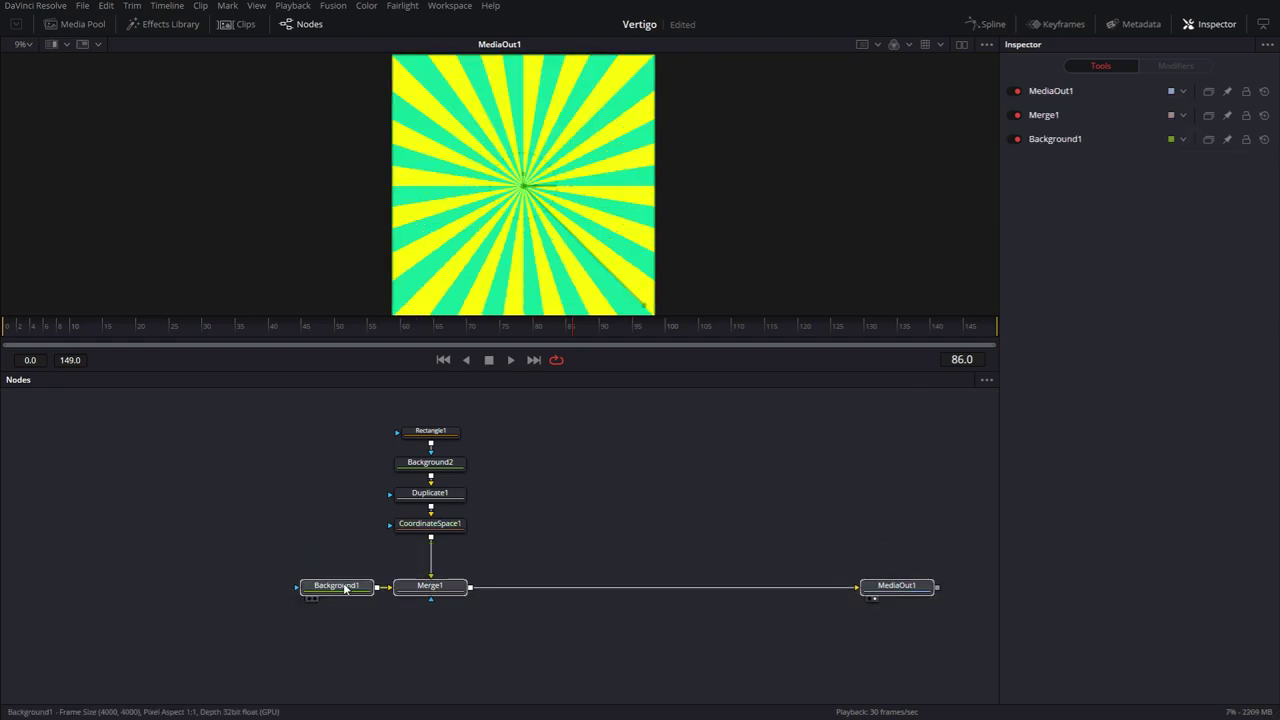
- Add a Transform node (xf) after CoordinateSpace1
{"action": "left_click", "coordinate": [445, 525]}
{"action": "key", "text": "shift+space"}
{"action": "type", "text": "xf"}
{"action": "left_click", "coordinate": [630, 472]}
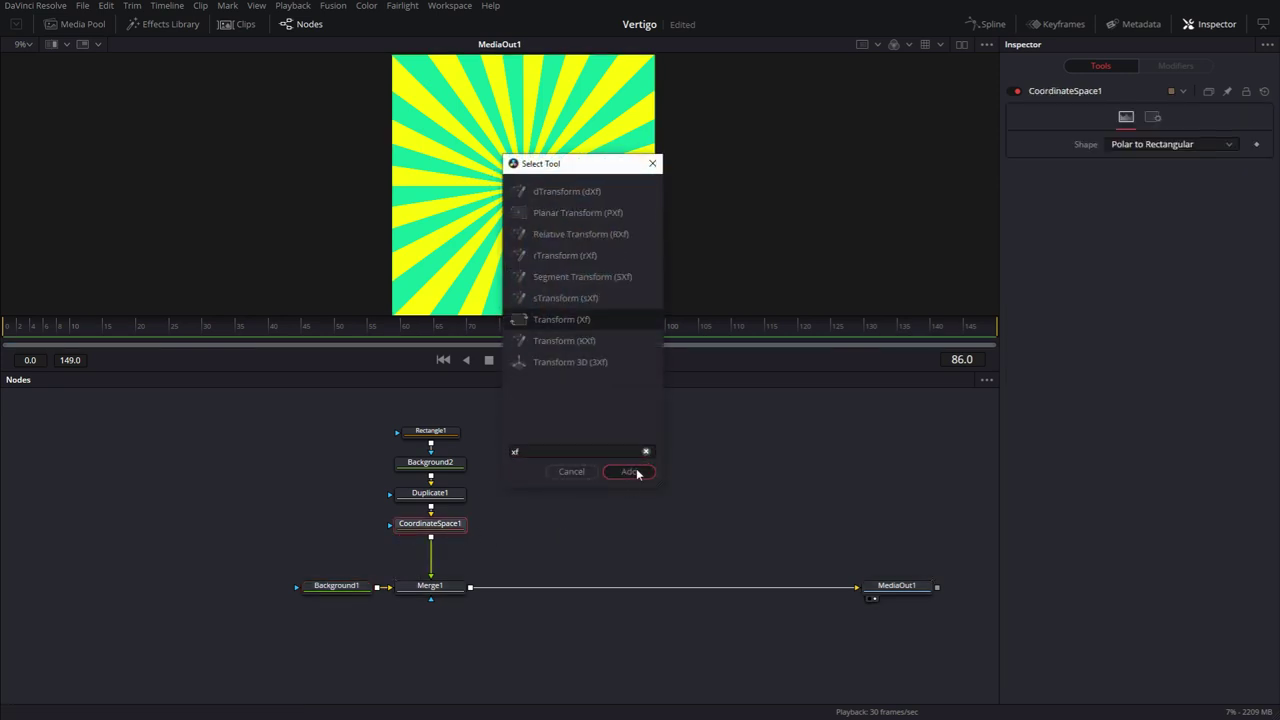
- Keyframe Transform1's Angle at 0 on frame 0 and -360 on the last frame
{"action": "left_click_drag", "start_coordinate": [127, 327], "coordinate": [13, 331]}
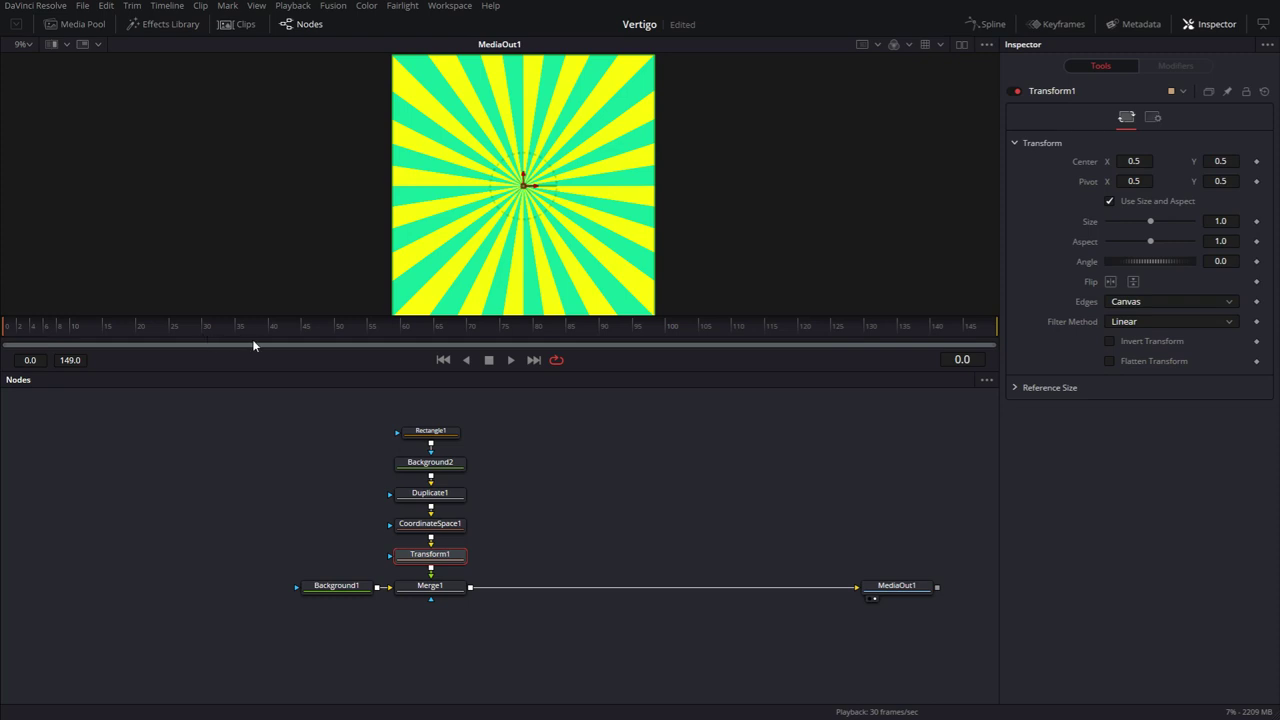
{"action": "left_click", "coordinate": [1257, 261]}
{"action": "left_click", "coordinate": [937, 330]}
{"action": "left_click", "coordinate": [1218, 261]}
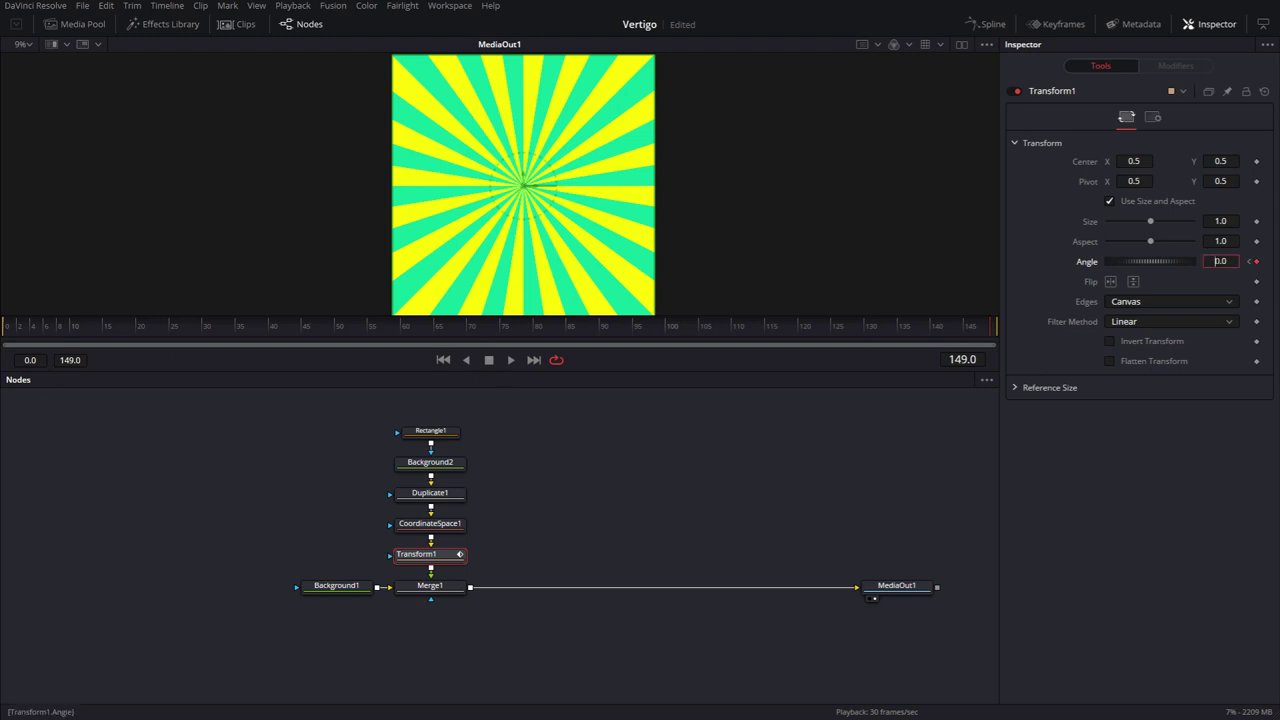
{"action": "key", "text": "BackSpace"}
{"action": "key", "text": "Tab"}
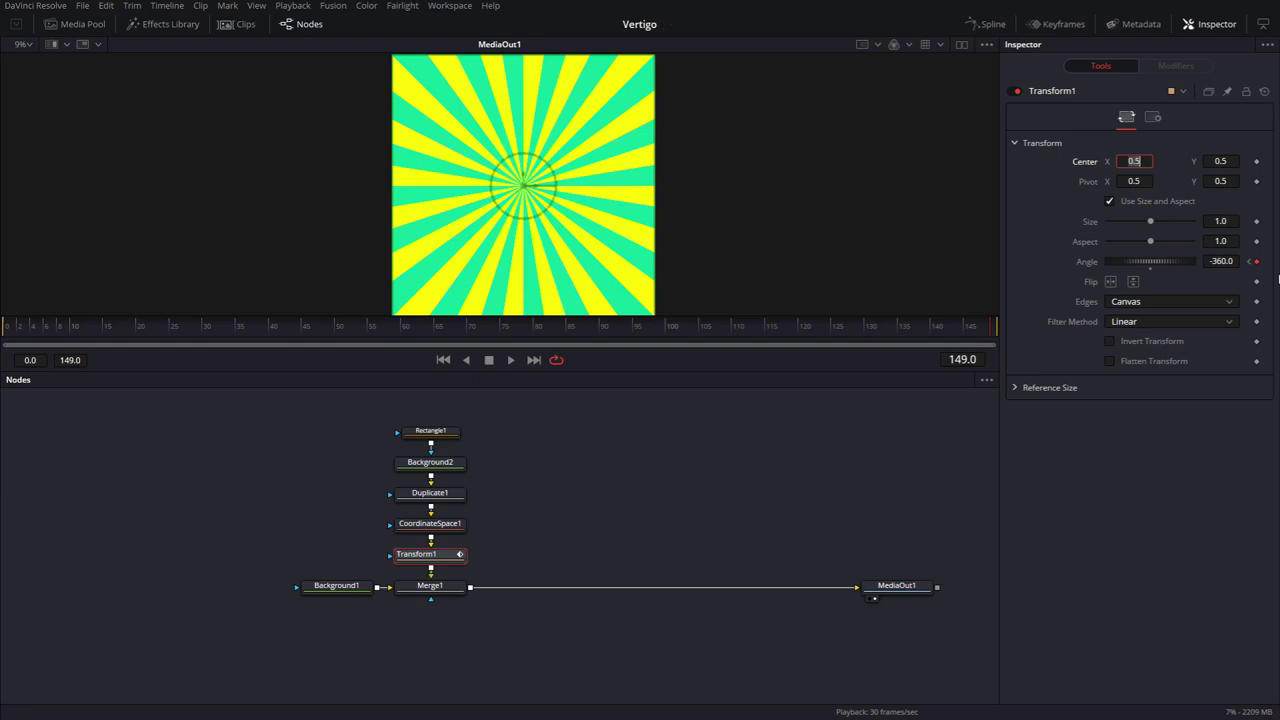
- Play the animation from the first frame to preview the sunburst rotation
{"action": "left_click", "coordinate": [563, 446]}
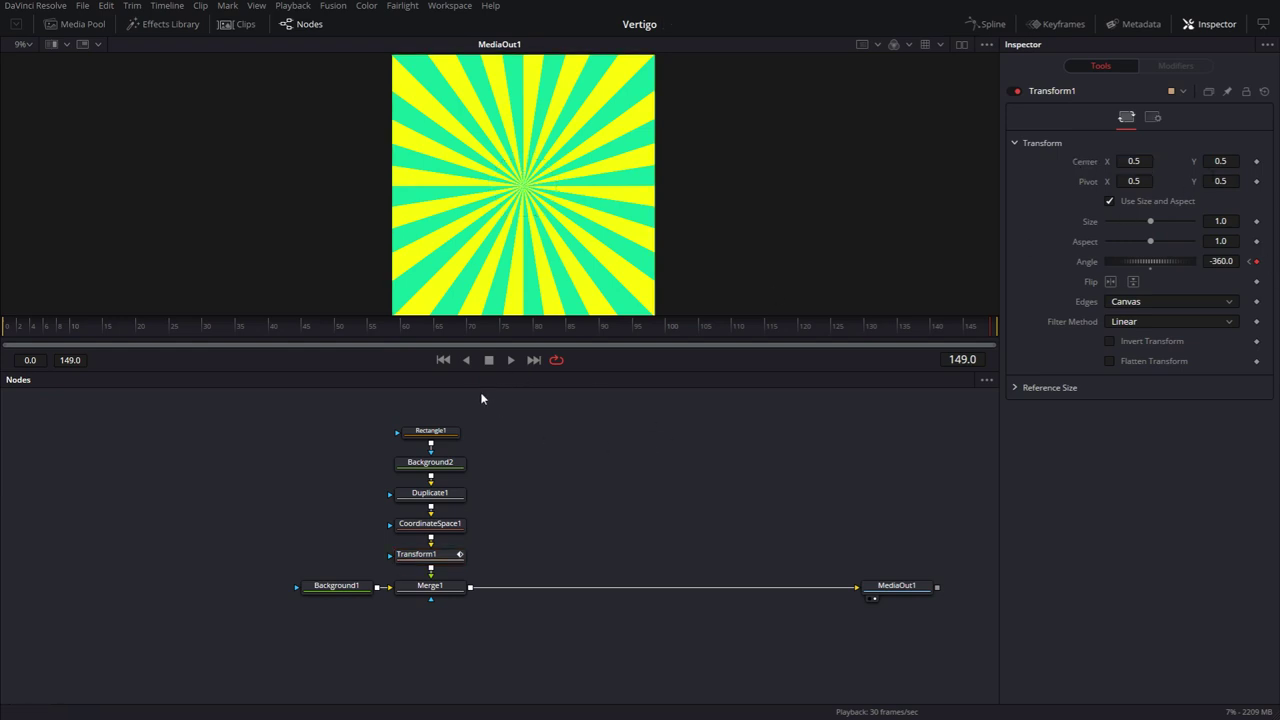
{"action": "left_click", "coordinate": [446, 361]}
{"action": "left_click", "coordinate": [508, 361]}
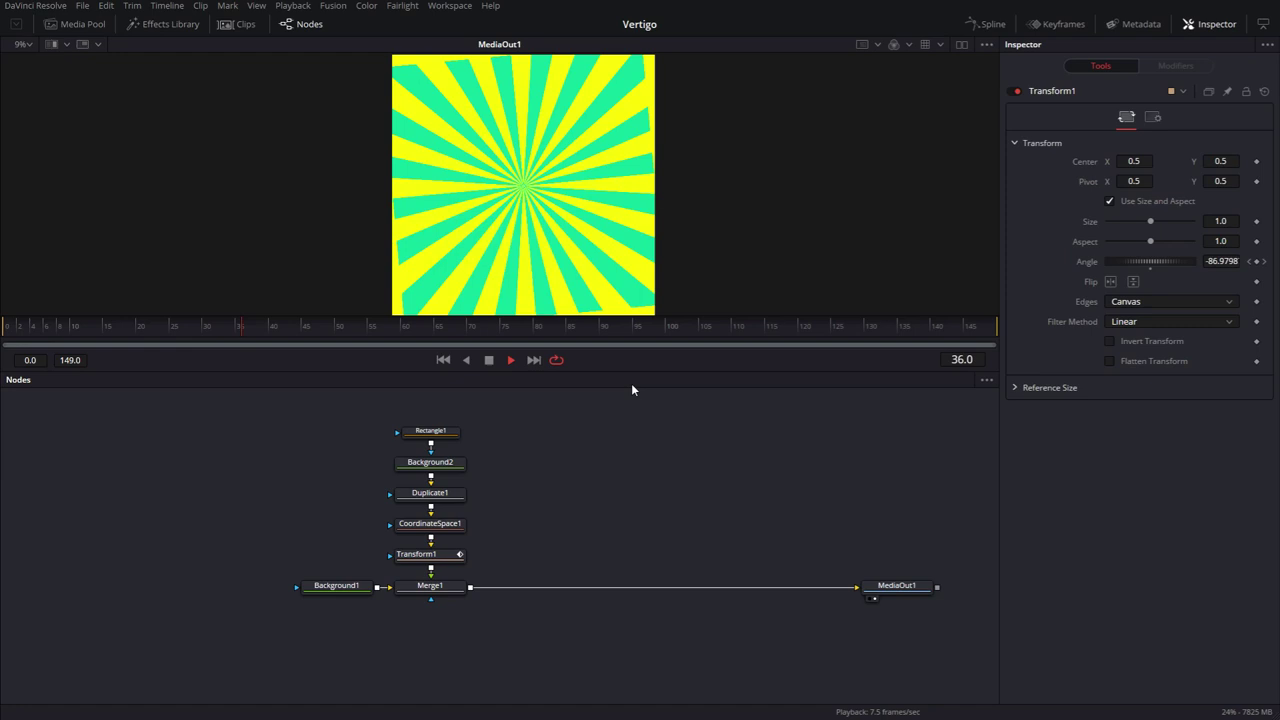
{"action": "key", "text": "space"}
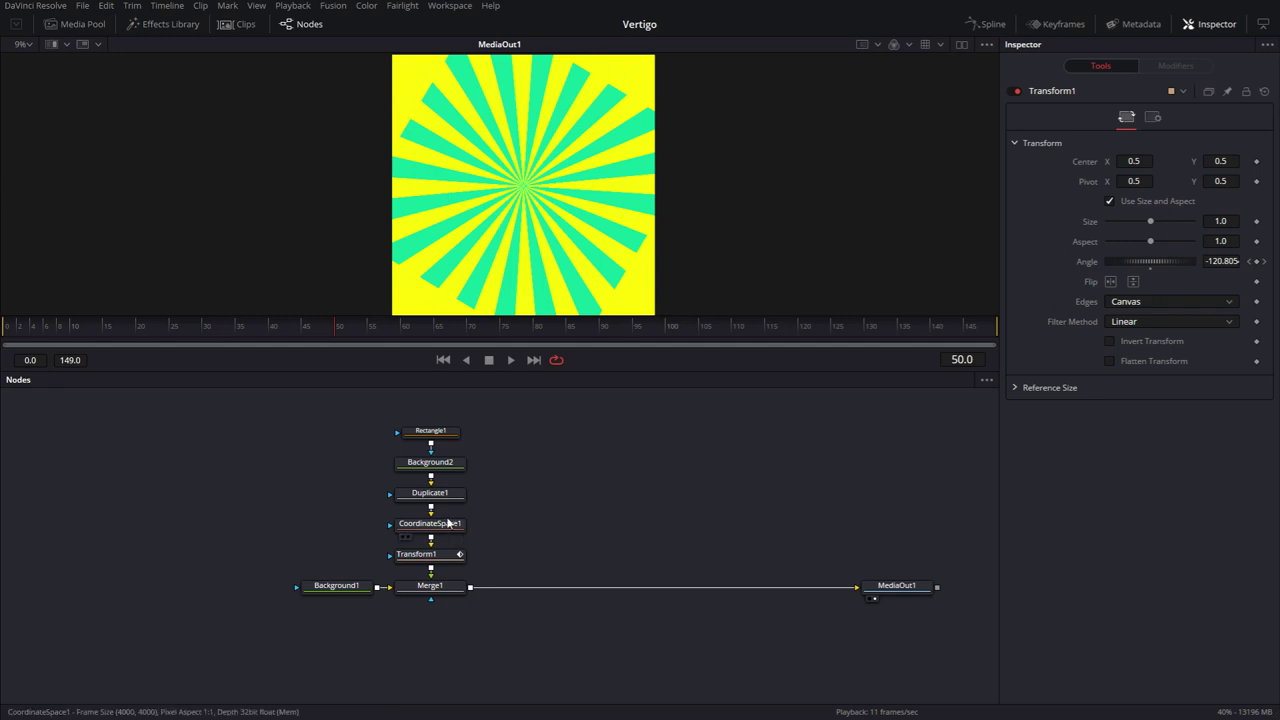
{"action": "mouse_move", "coordinate": [448, 502]}
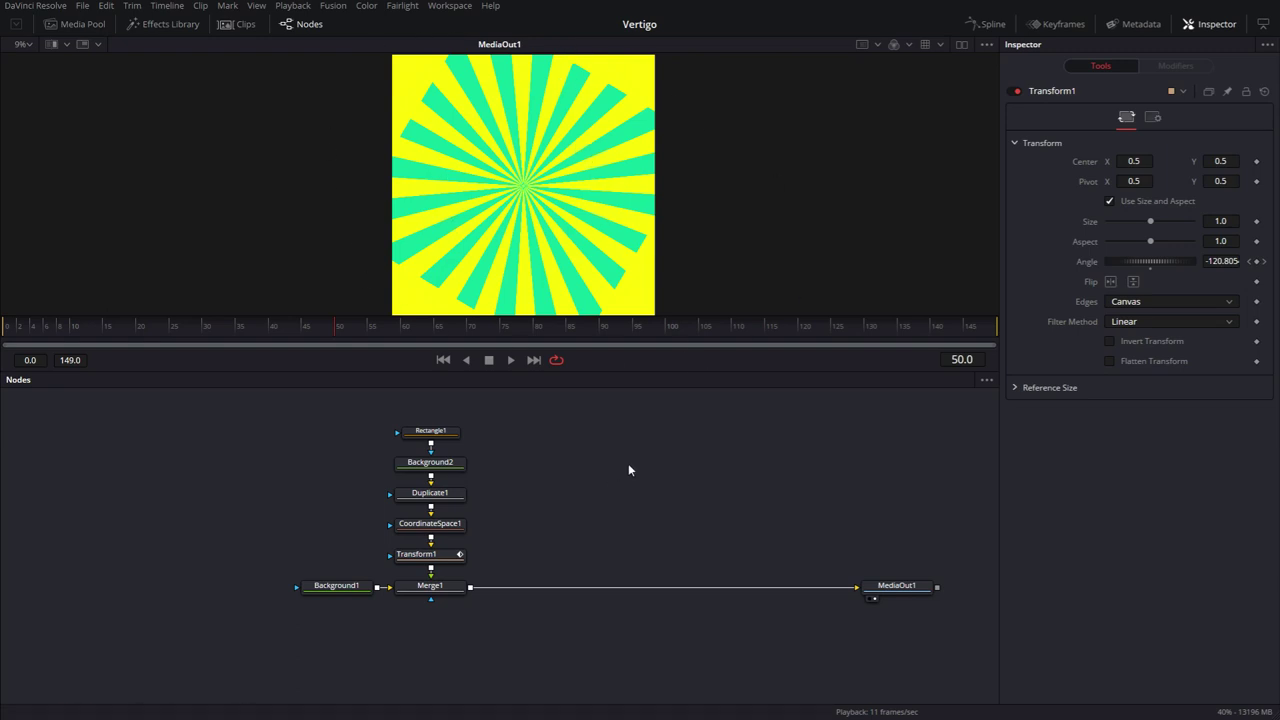
- Add a black Background3 (BG), merge it onto Merge1's output as Merge2, and place it below Merge2
{"action": "key", "text": "shift+space"}
{"action": "type", "text": "bg"}
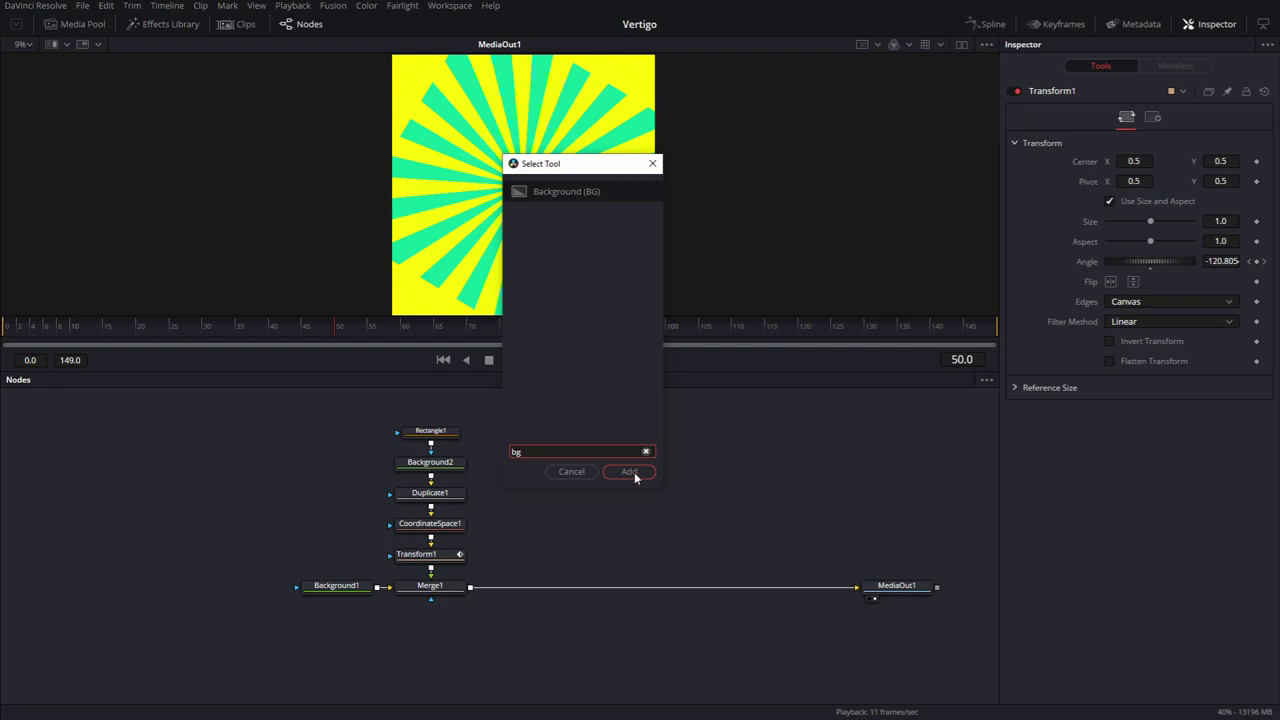
{"action": "left_click", "coordinate": [630, 471]}
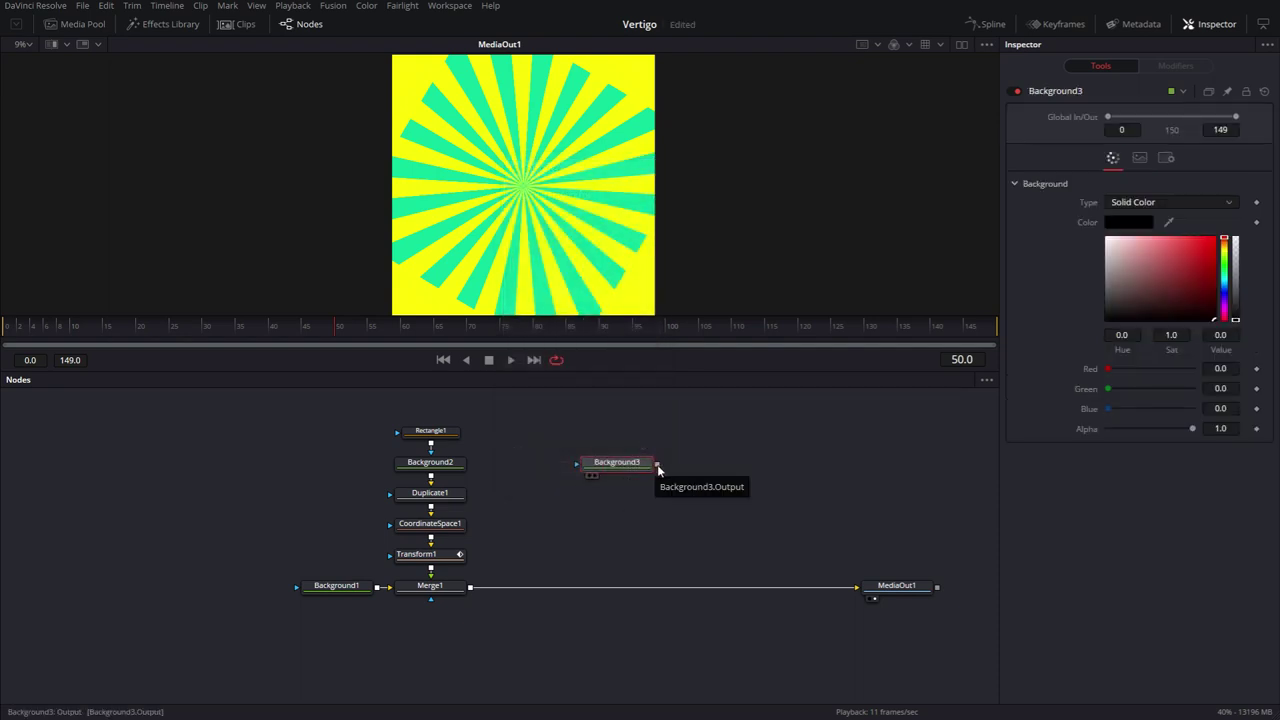
{"action": "left_click_drag", "start_coordinate": [657, 464], "coordinate": [471, 586]}
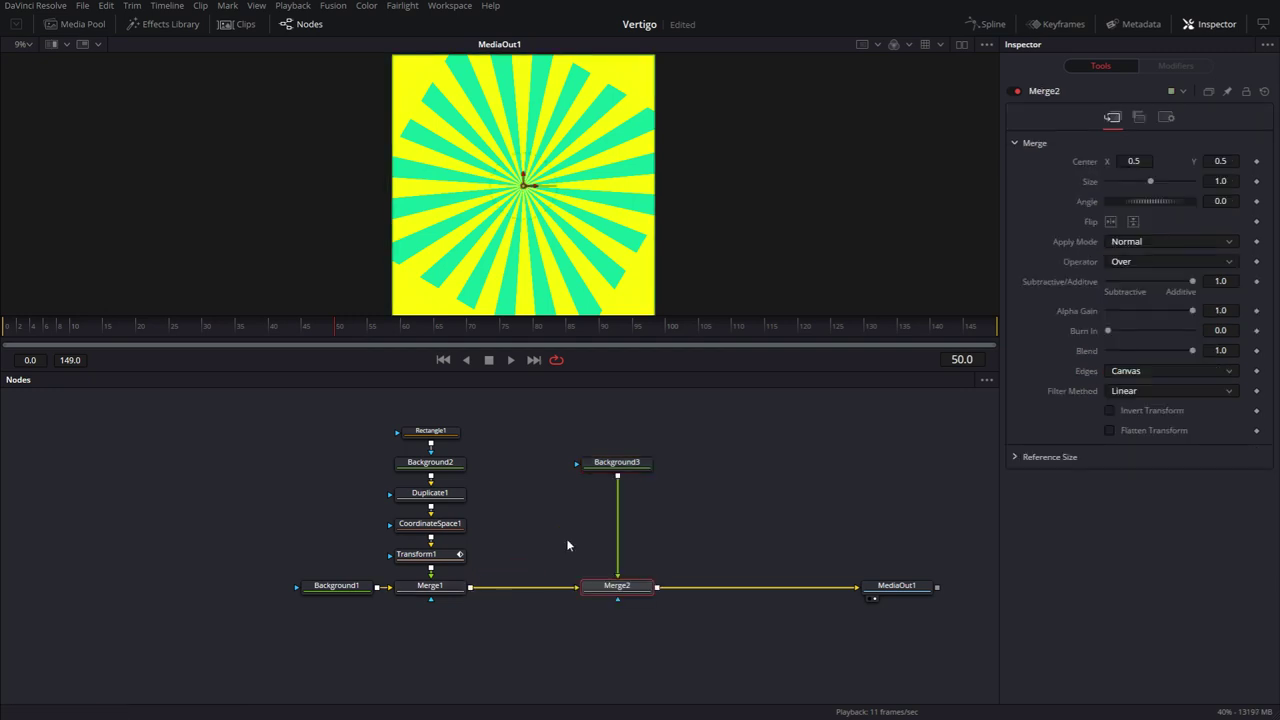
{"action": "left_click_drag", "start_coordinate": [612, 587], "coordinate": [566, 587]}
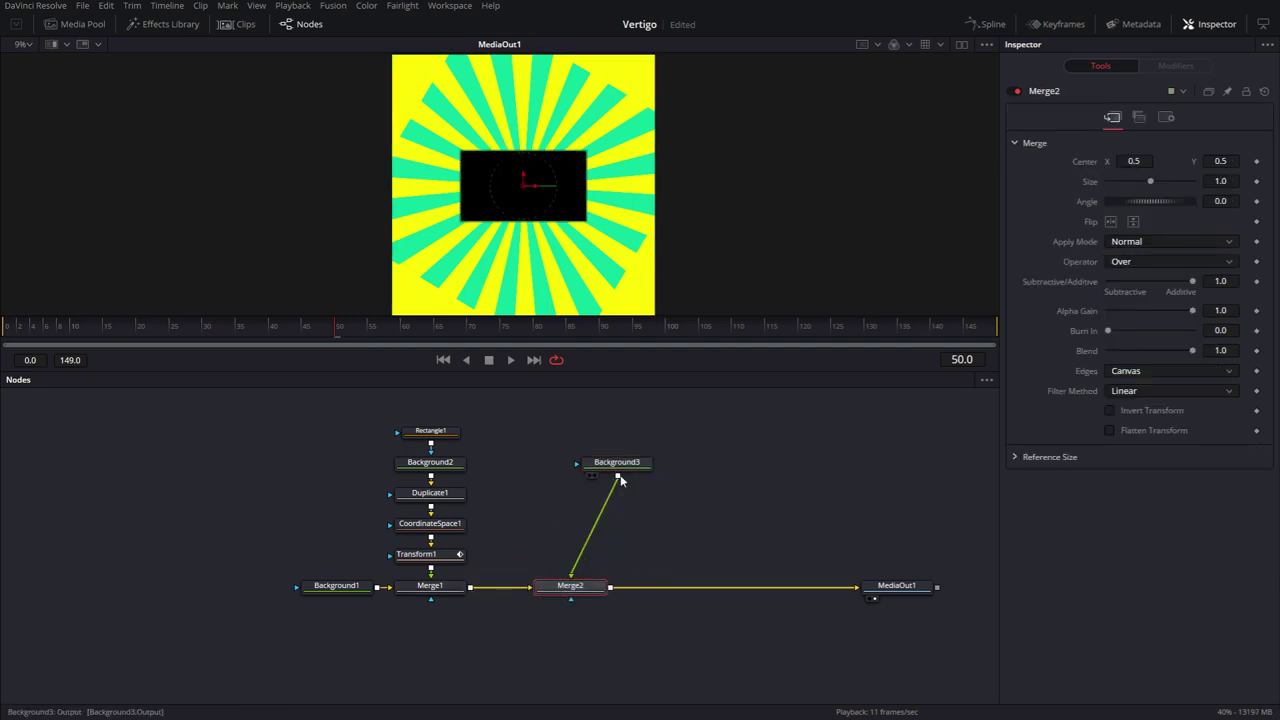
{"action": "left_click_drag", "start_coordinate": [615, 462], "coordinate": [569, 648]}
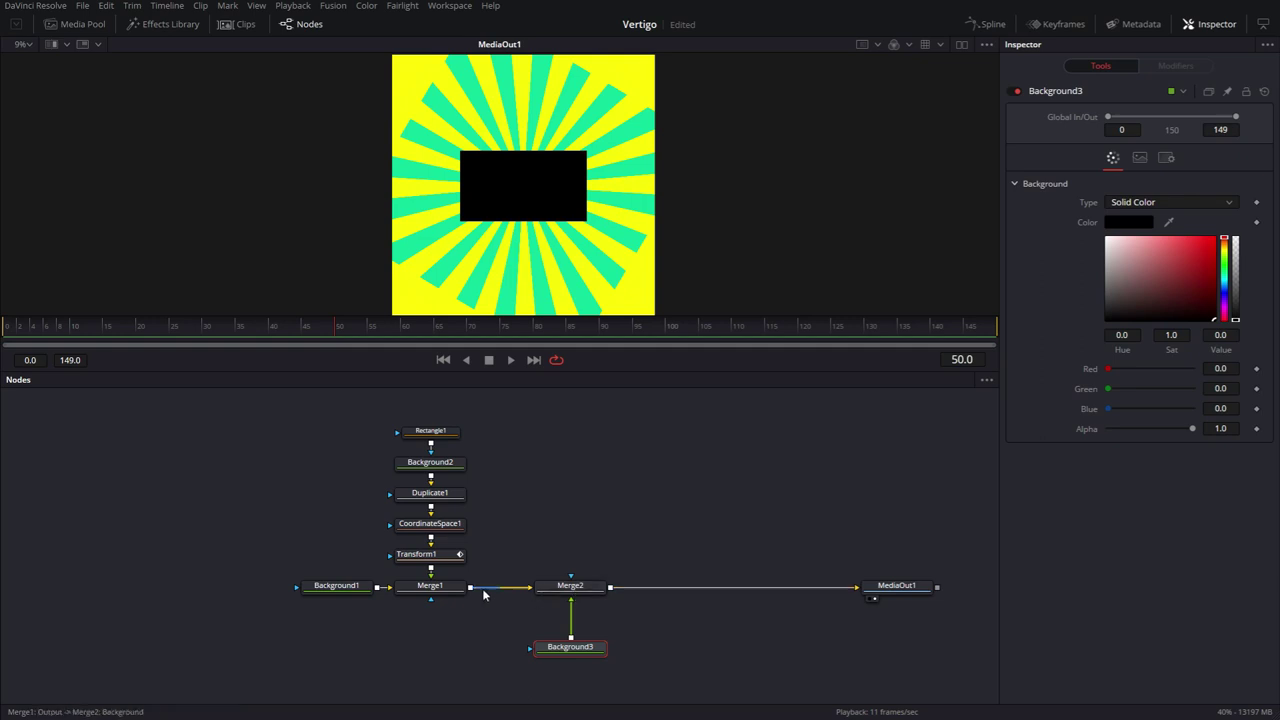
{"action": "left_click", "coordinate": [555, 593]}
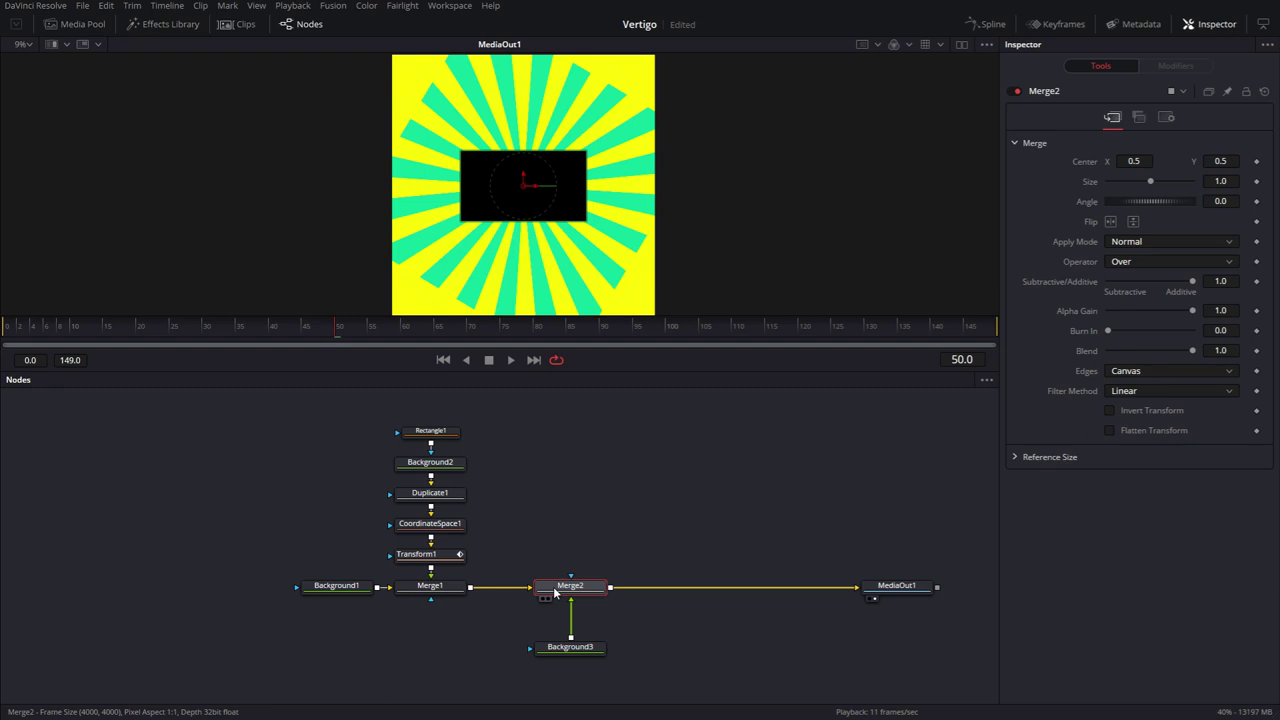
- Swap Merge2's inputs, keep Background3 below Merge2, and move the sunburst chain level with Merge2
{"action": "key", "text": "ctrl+t"}
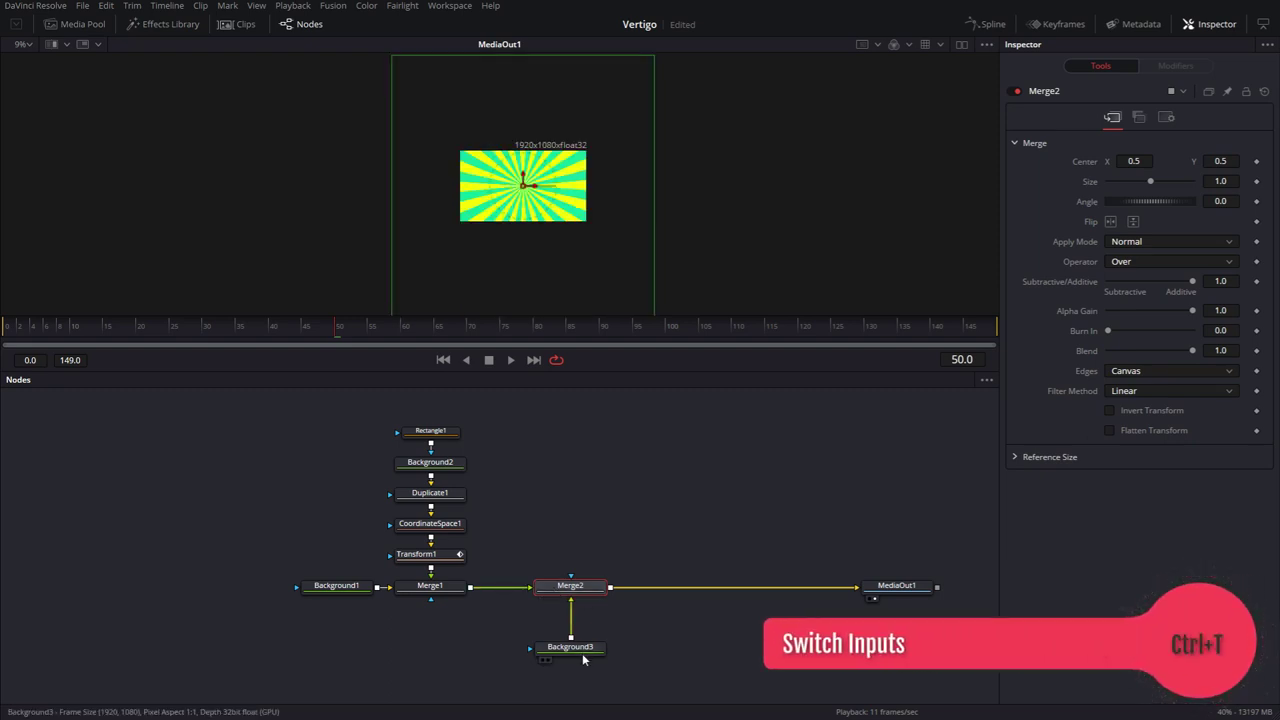
{"action": "left_click_drag", "start_coordinate": [582, 654], "coordinate": [517, 671]}
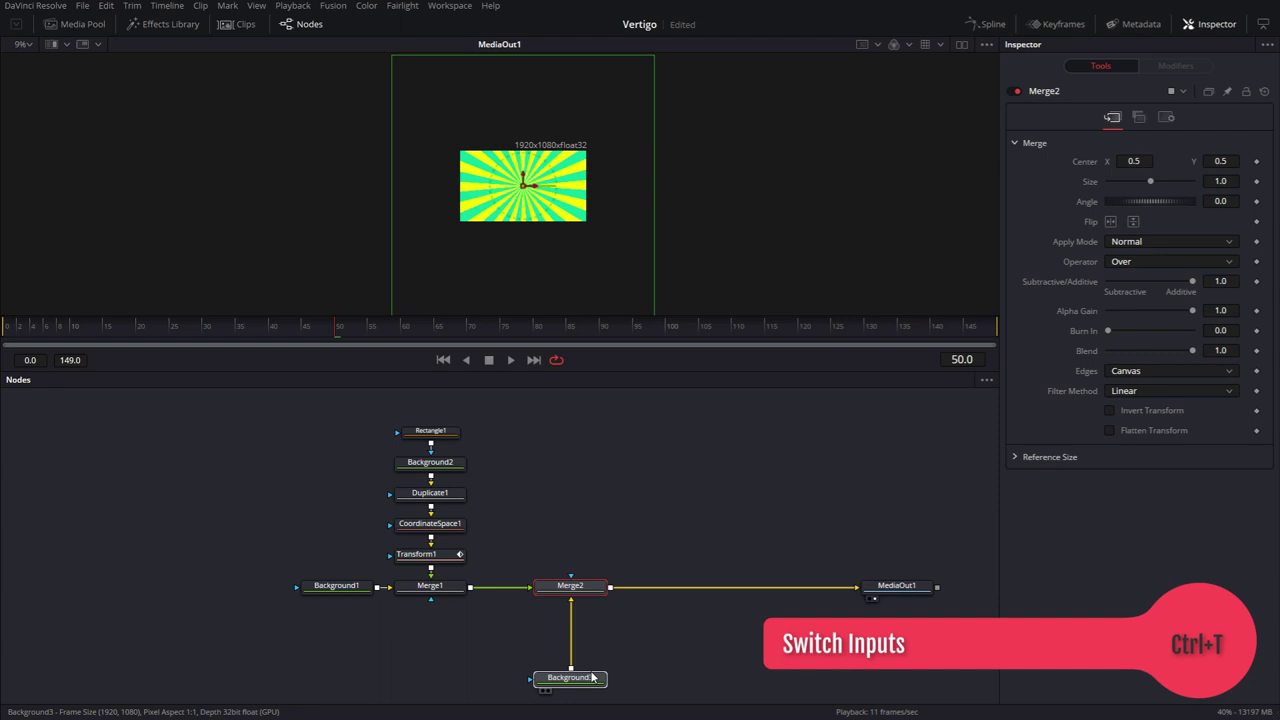
{"action": "left_click_drag", "start_coordinate": [592, 678], "coordinate": [590, 648]}
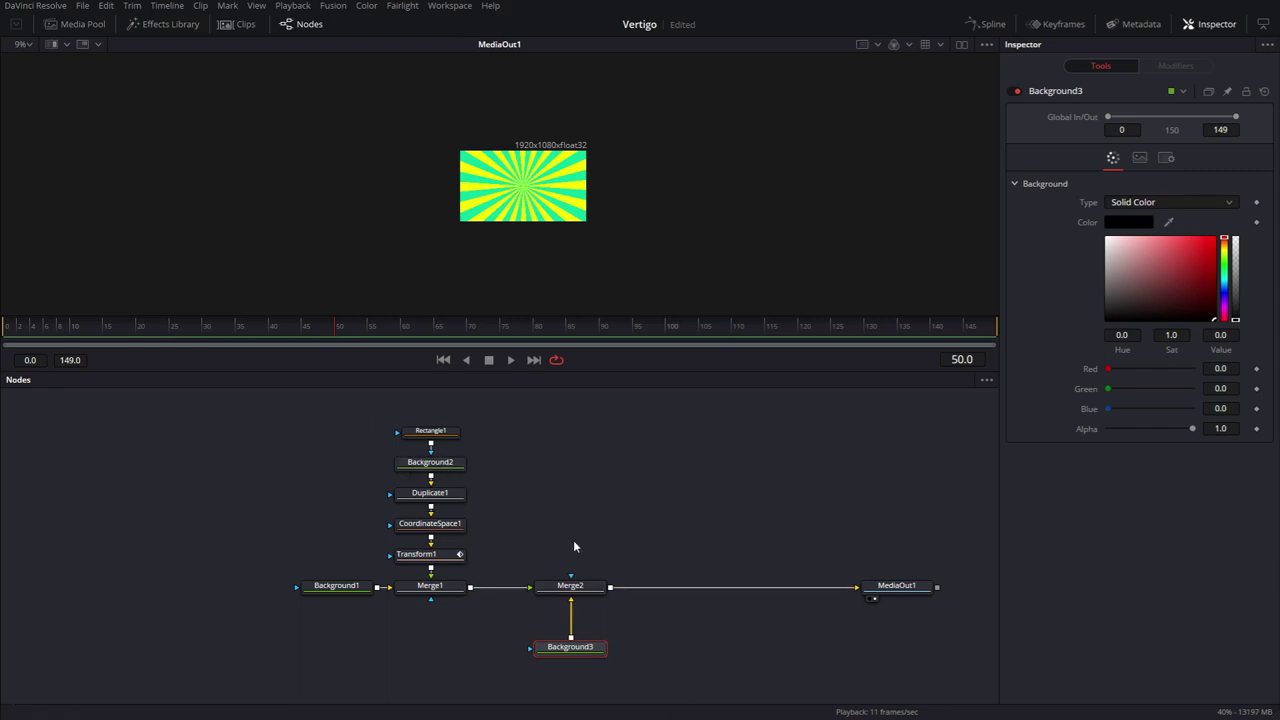
{"action": "left_click_drag", "start_coordinate": [234, 398], "coordinate": [587, 529]}
{"action": "left_click_drag", "start_coordinate": [723, 570], "coordinate": [608, 600]}
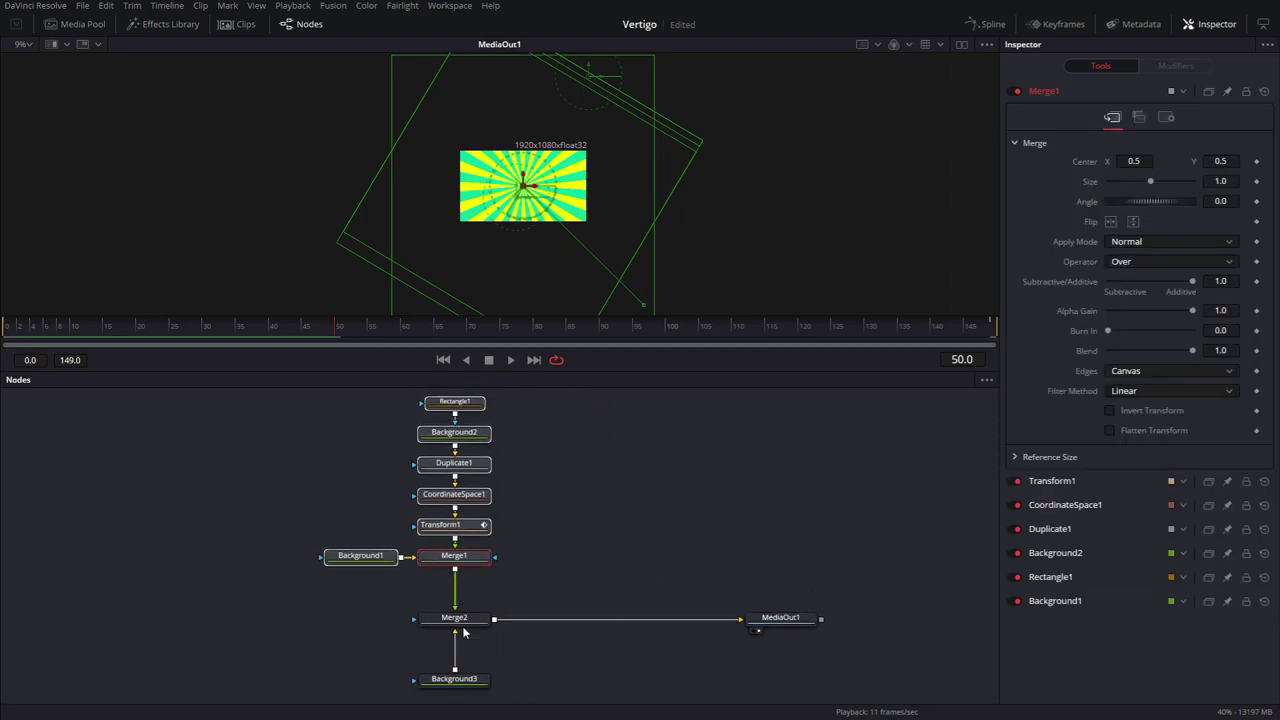
{"action": "left_click_drag", "start_coordinate": [453, 680], "coordinate": [360, 617]}
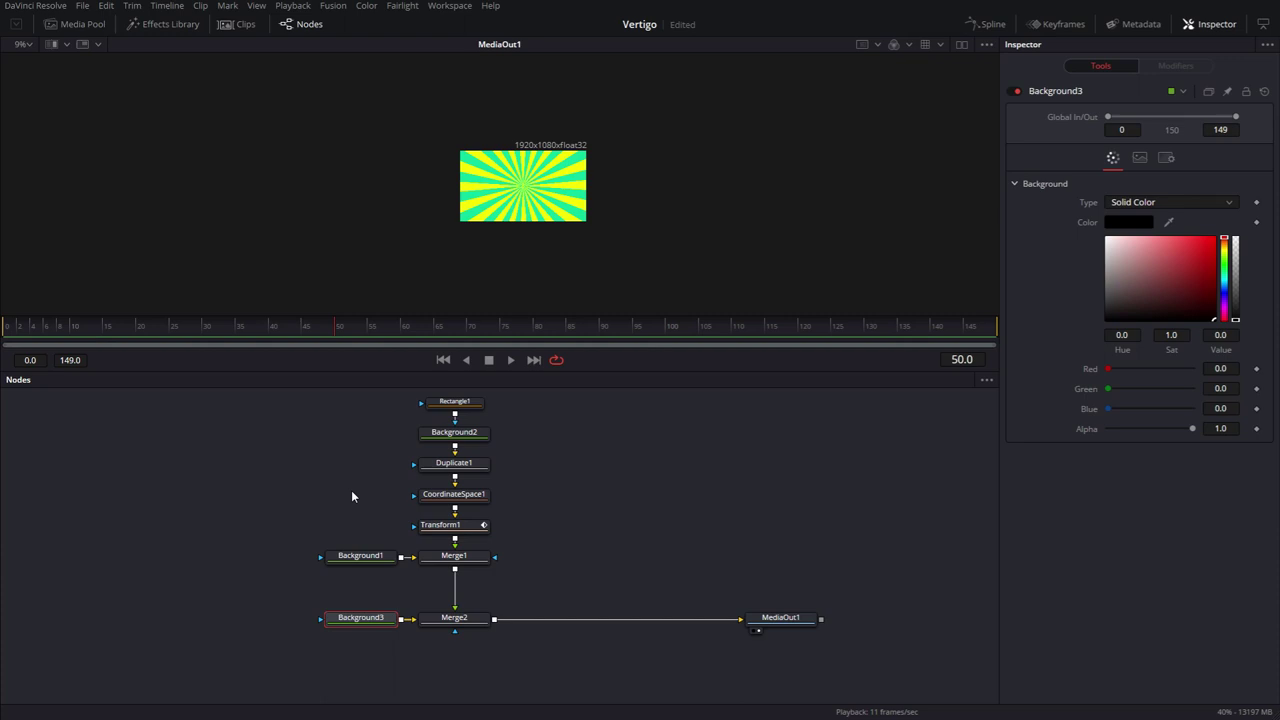
{"action": "left_click_drag", "start_coordinate": [368, 622], "coordinate": [468, 678]}
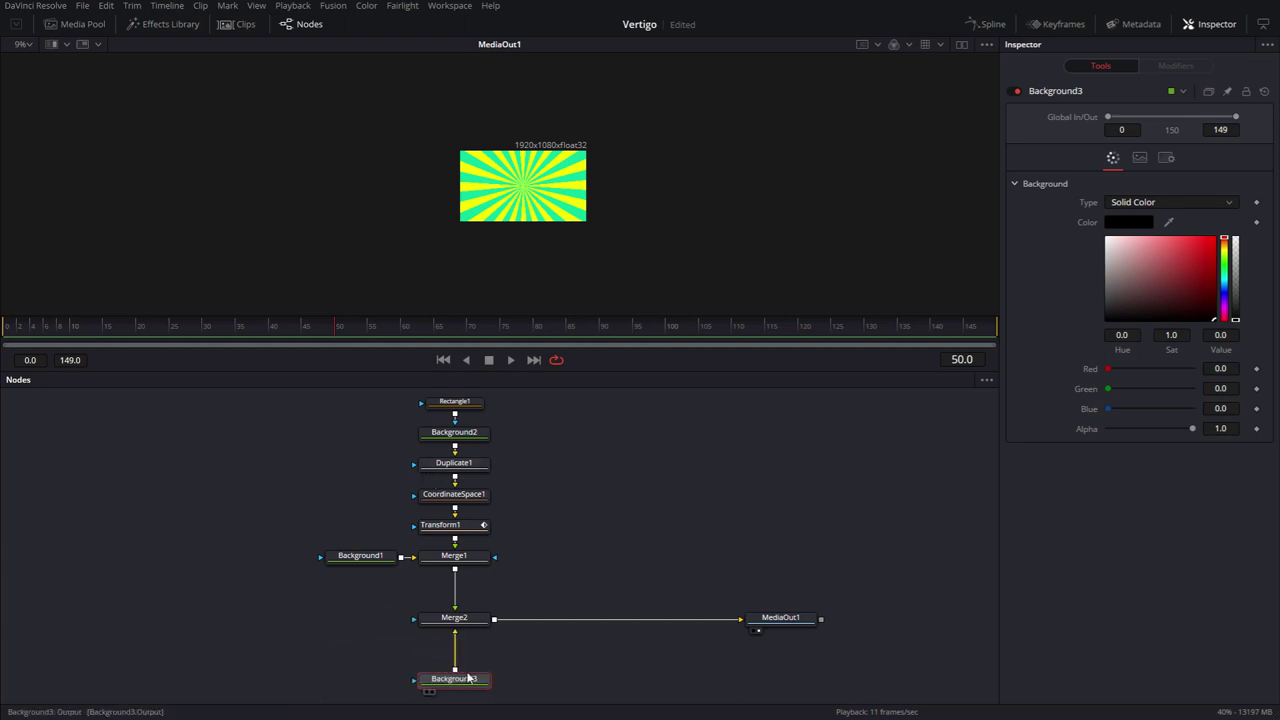
{"action": "left_click_drag", "start_coordinate": [297, 393], "coordinate": [358, 616]}
- Rename Background3 to 'canvas', fit the viewer, and save the project
{"action": "left_click", "coordinate": [358, 617]}
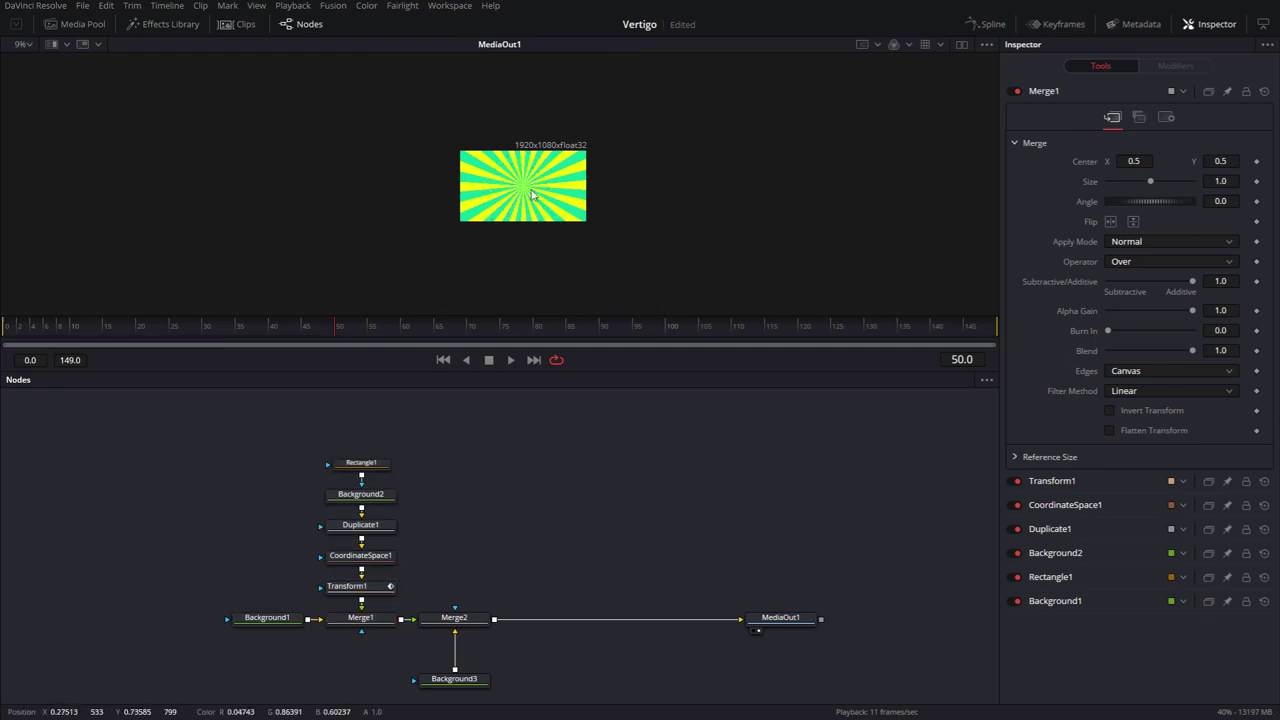
{"action": "left_click", "coordinate": [450, 681]}
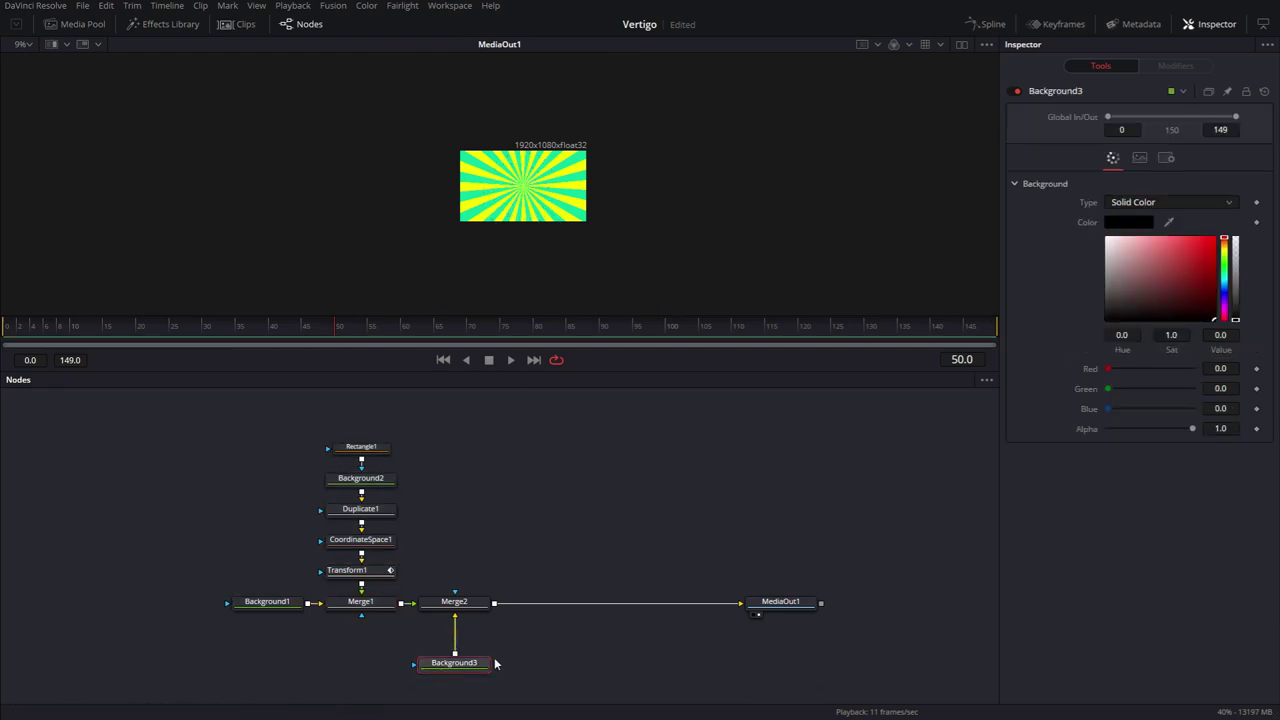
{"action": "key", "text": "F2"}
{"action": "type", "text": "canvas"}
{"action": "key", "text": "Return"}
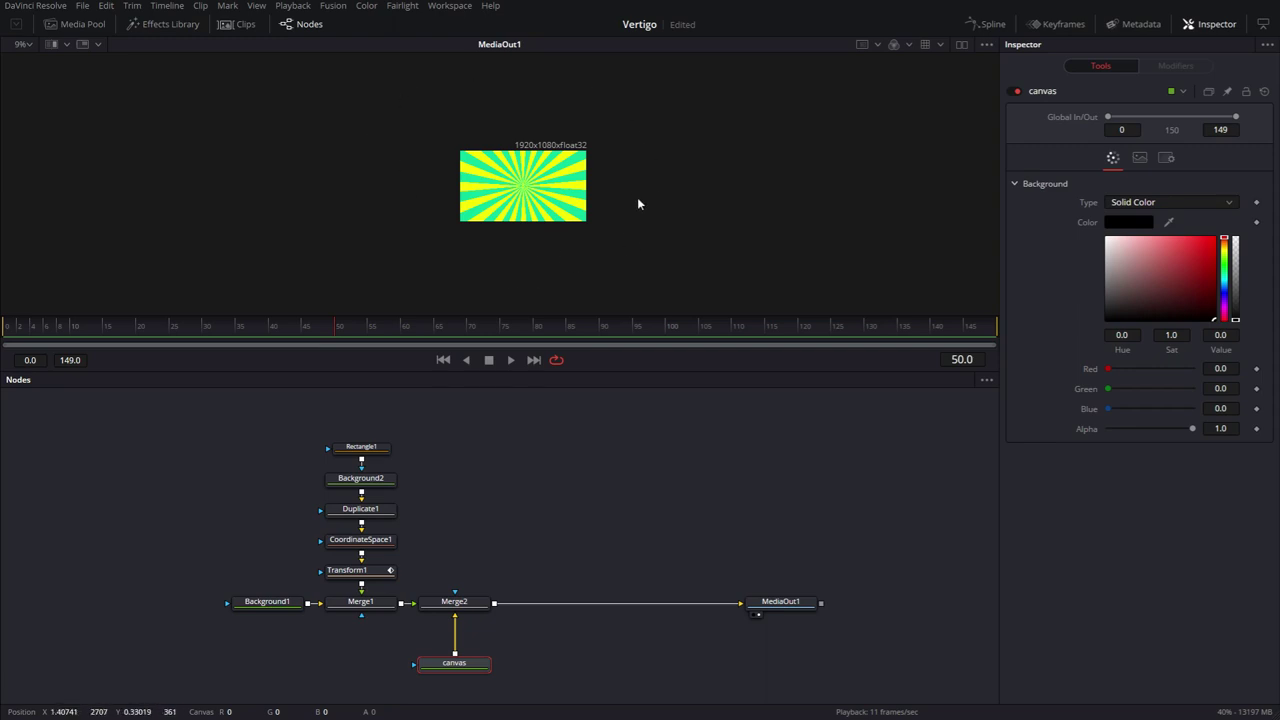
{"action": "key", "text": "ctrl+f"}
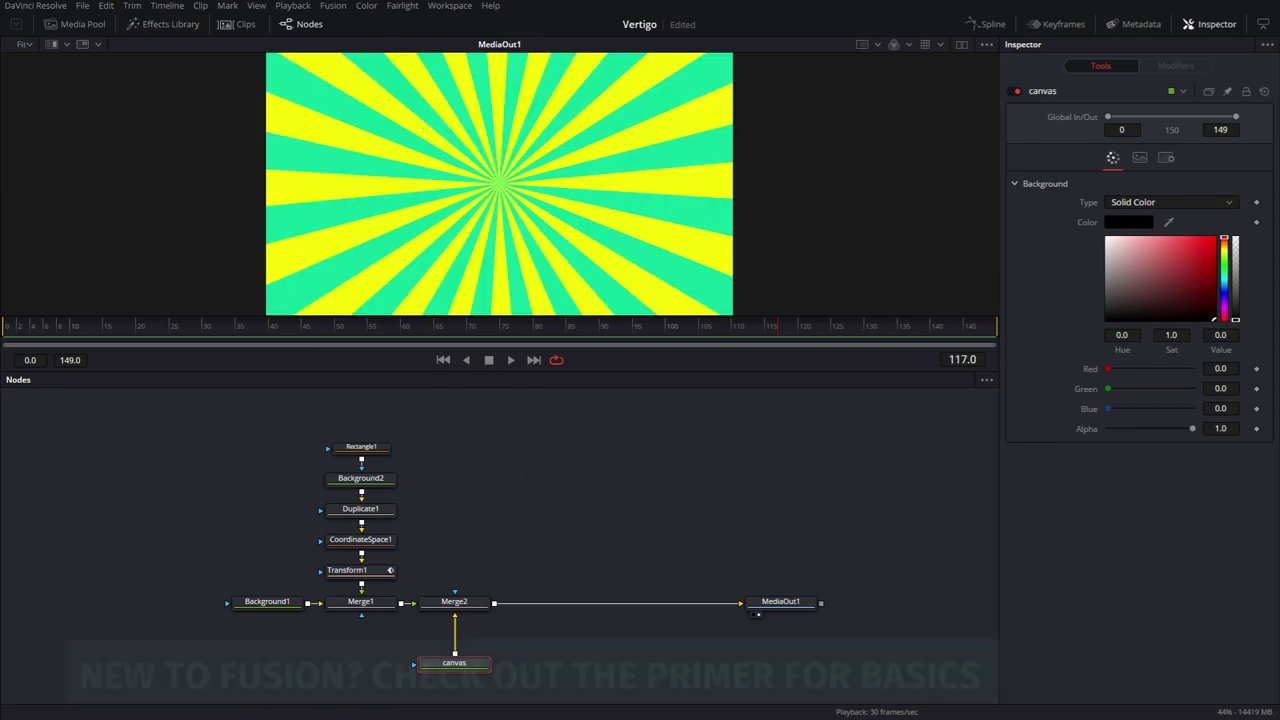
{"action": "key", "text": "ctrl+s"}
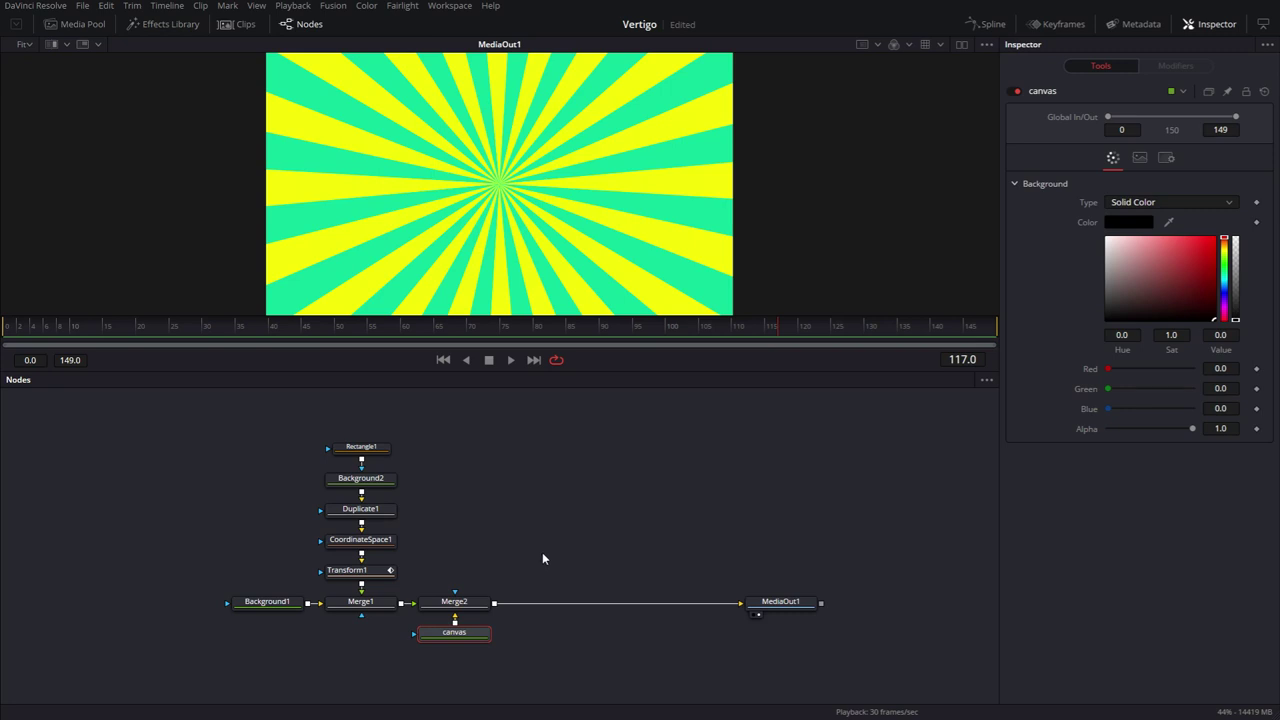
- Rename the canvas node to 'settings' and show its 1920×1080 image size settings
{"action": "key", "text": "F2"}
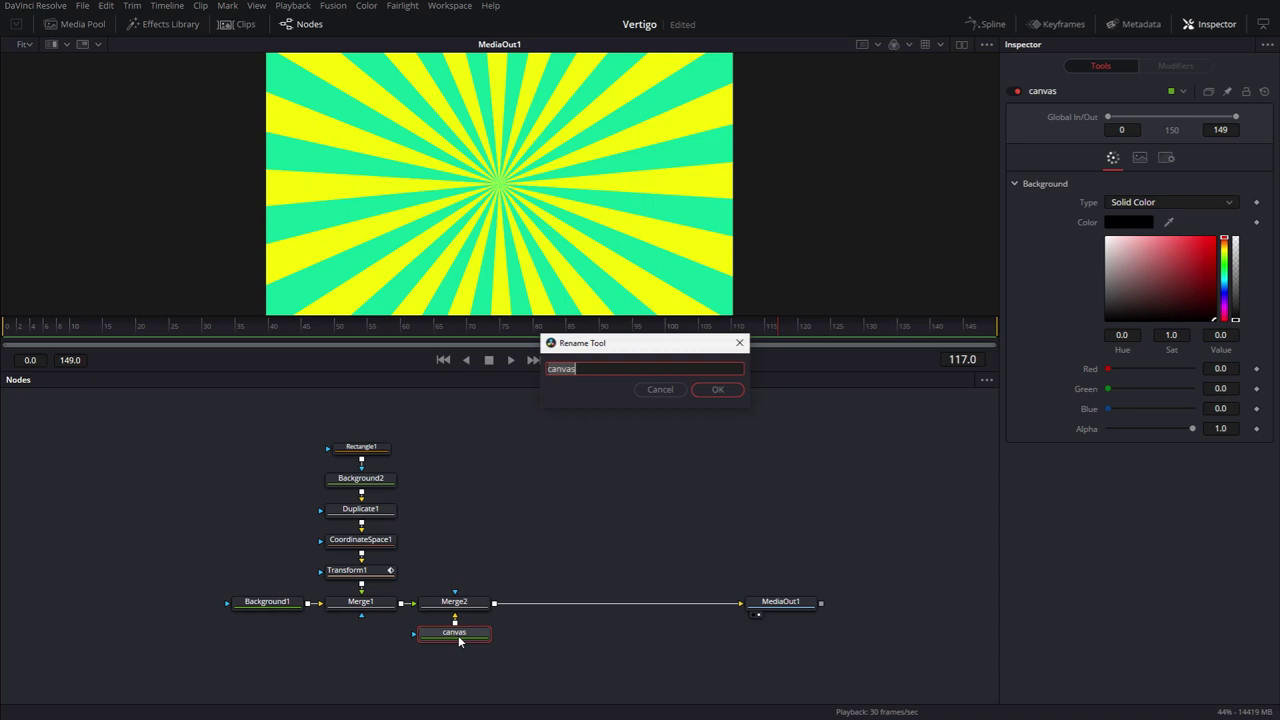
{"action": "type", "text": "settings"}
{"action": "key", "text": "Return"}
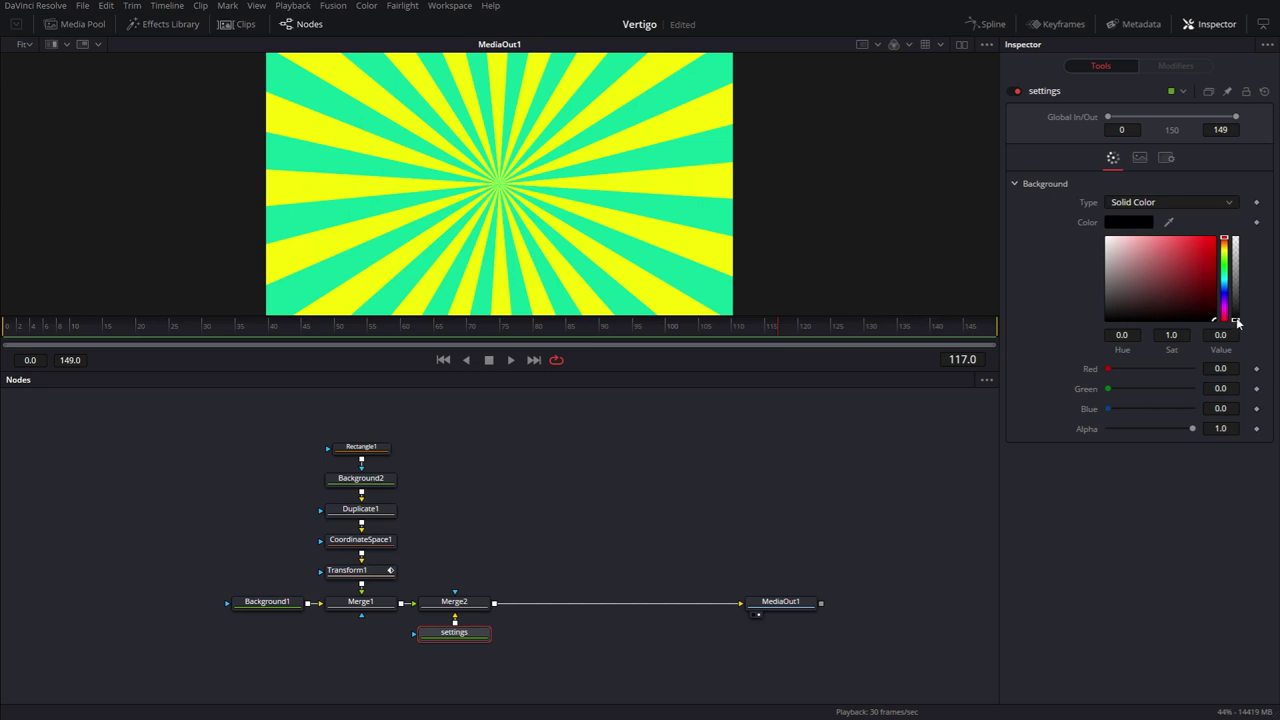
{"action": "left_click_drag", "start_coordinate": [1237, 323], "coordinate": [1248, 206]}
{"action": "left_click", "coordinate": [1139, 157]}
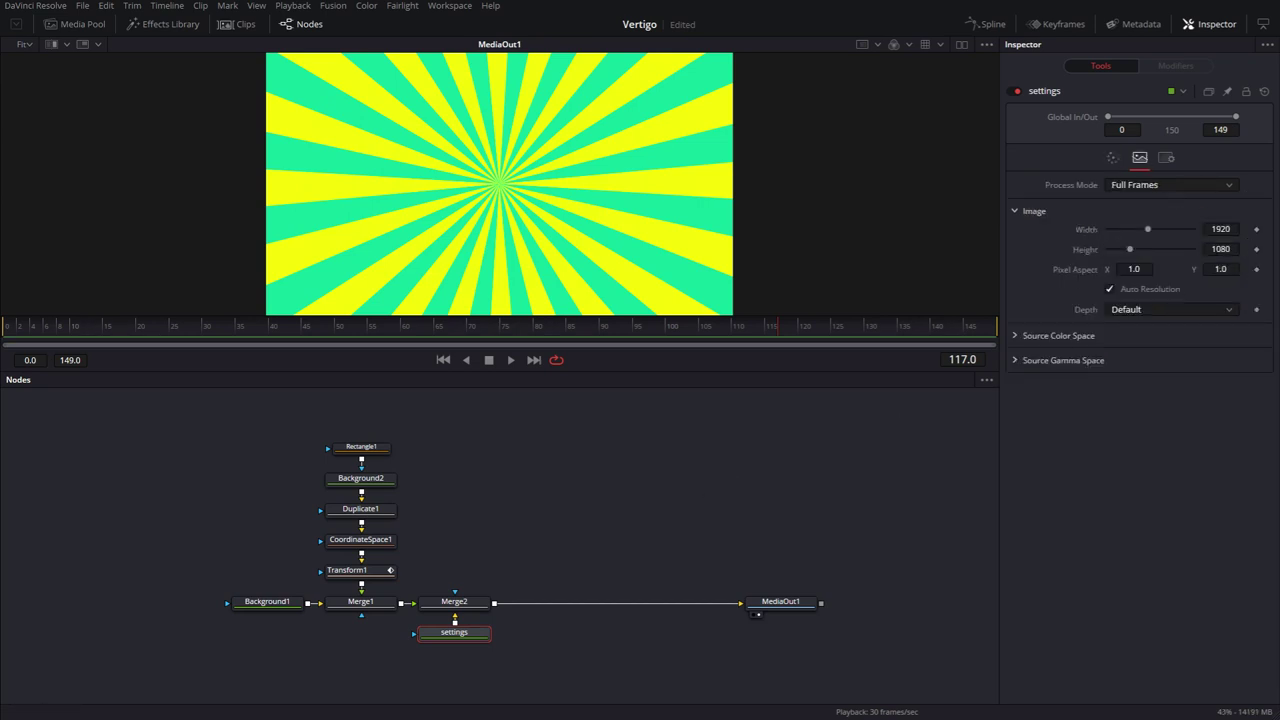
{"action": "left_click_drag", "start_coordinate": [592, 372], "coordinate": [588, 436]}
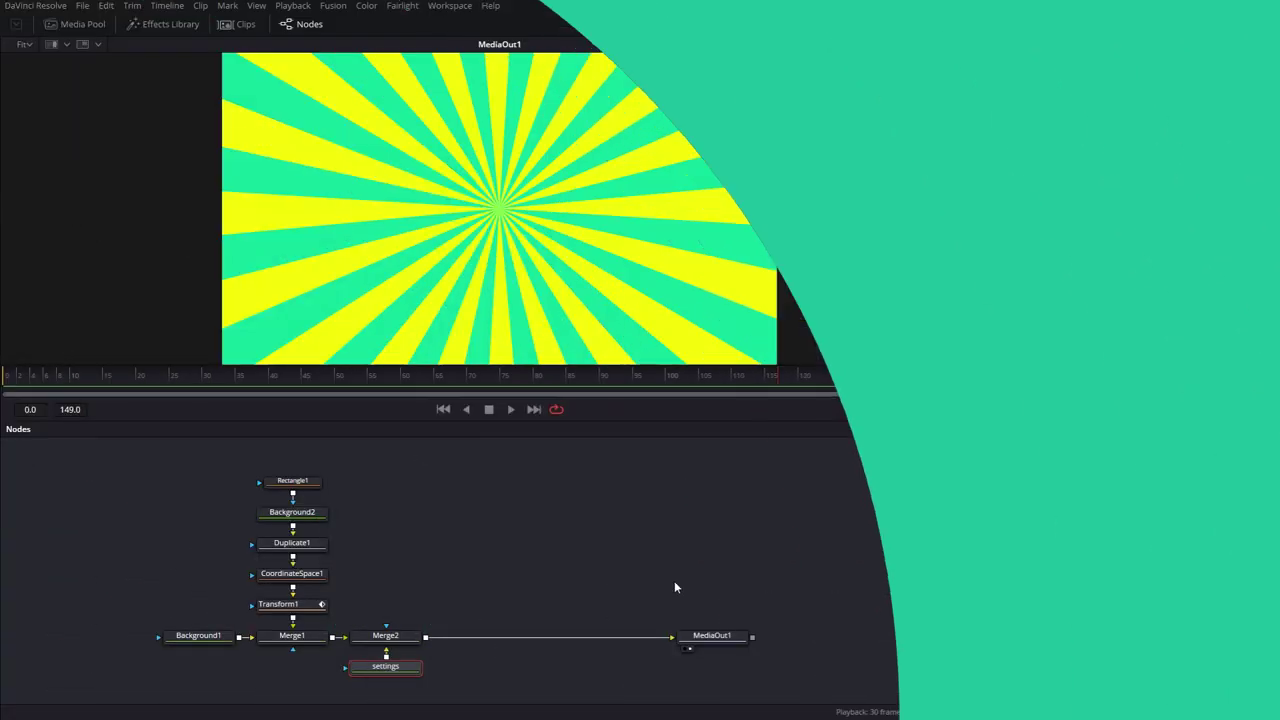
- Insert a Grain node between Merge2 and MediaOut1 with Power set to 3.0
{"action": "key", "text": "shift+space"}
{"action": "type", "text": "bg"}
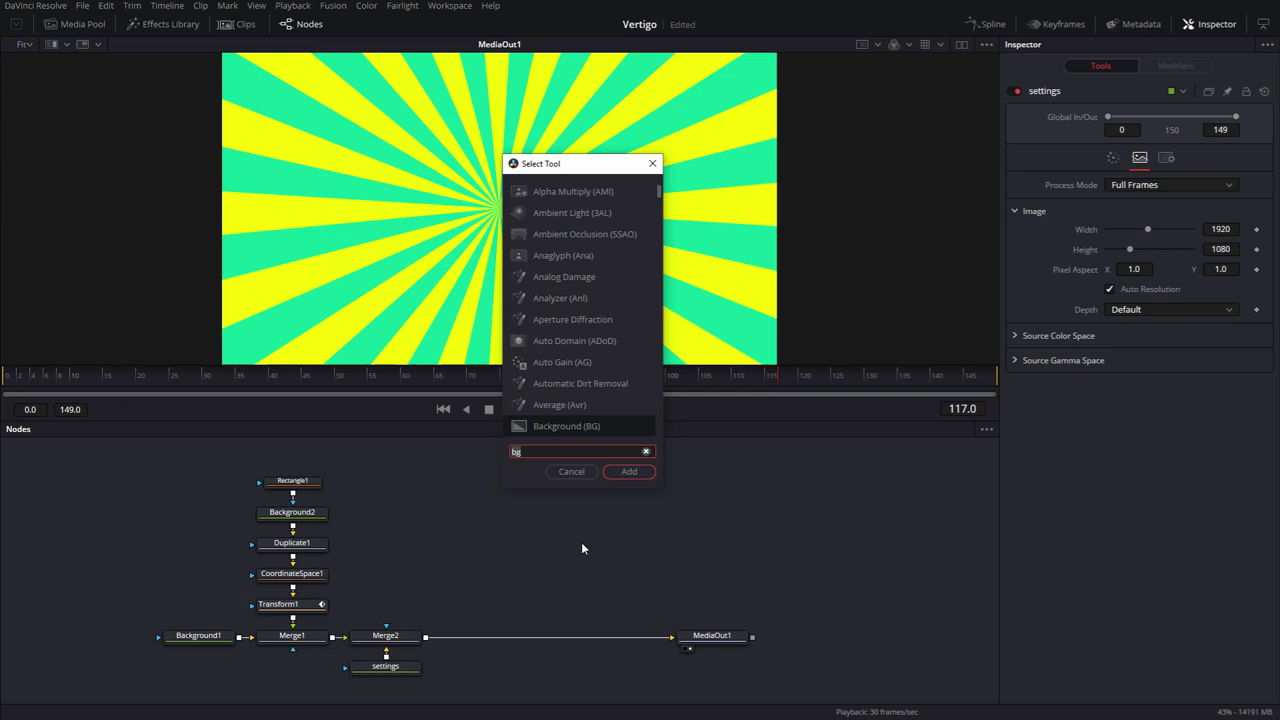
{"action": "key", "text": "BackSpace"}
{"action": "key", "text": "BackSpace"}
{"action": "type", "text": "grain"}
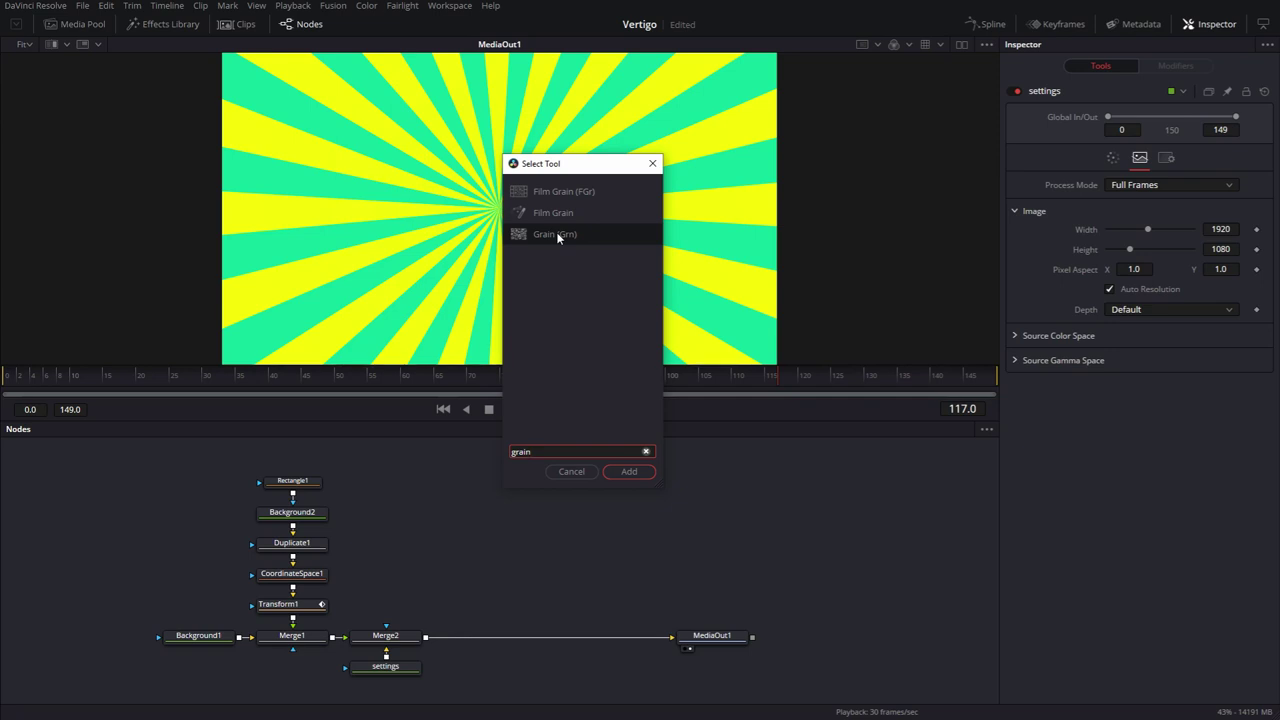
{"action": "double_click", "coordinate": [558, 236]}
{"action": "left_click", "coordinate": [490, 642]}
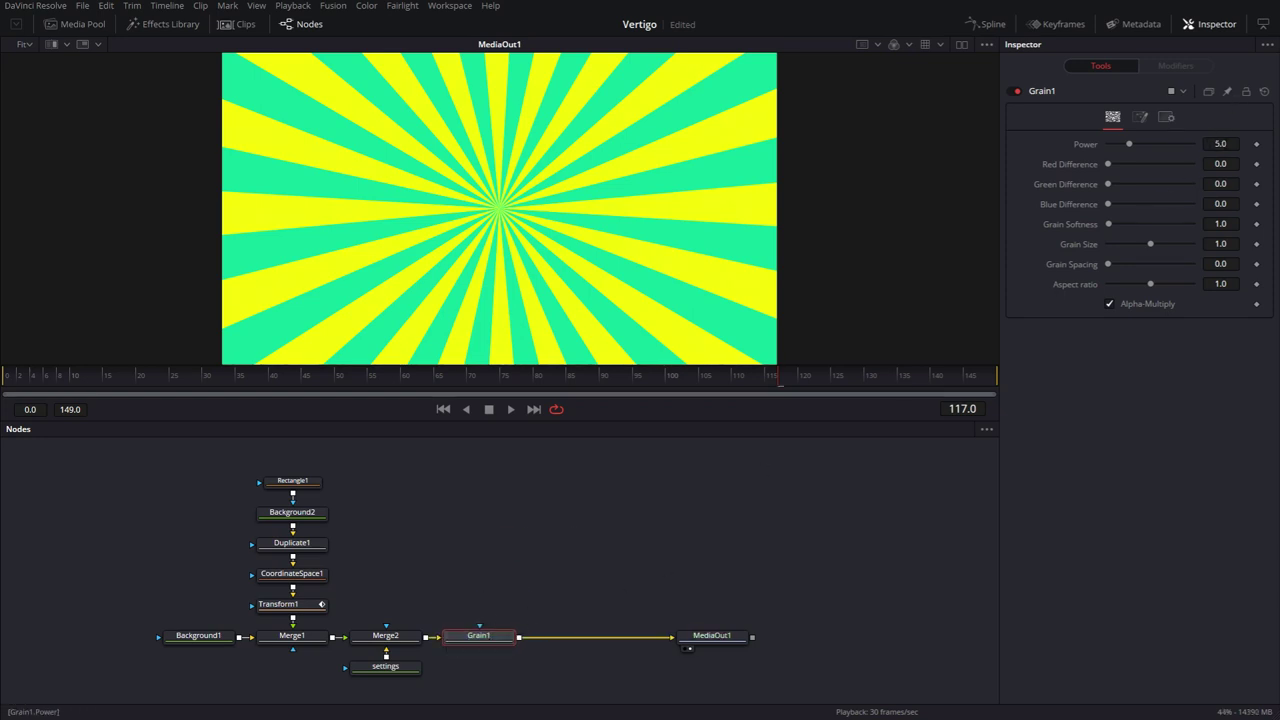
{"action": "type", "text": "3"}
{"action": "key", "text": "Tab"}
- Save the project, play back from the first frame, and move MediaOut1 further right
{"action": "scroll", "coordinate": [364, 254], "scroll_direction": "up", "scroll_amount": 8}
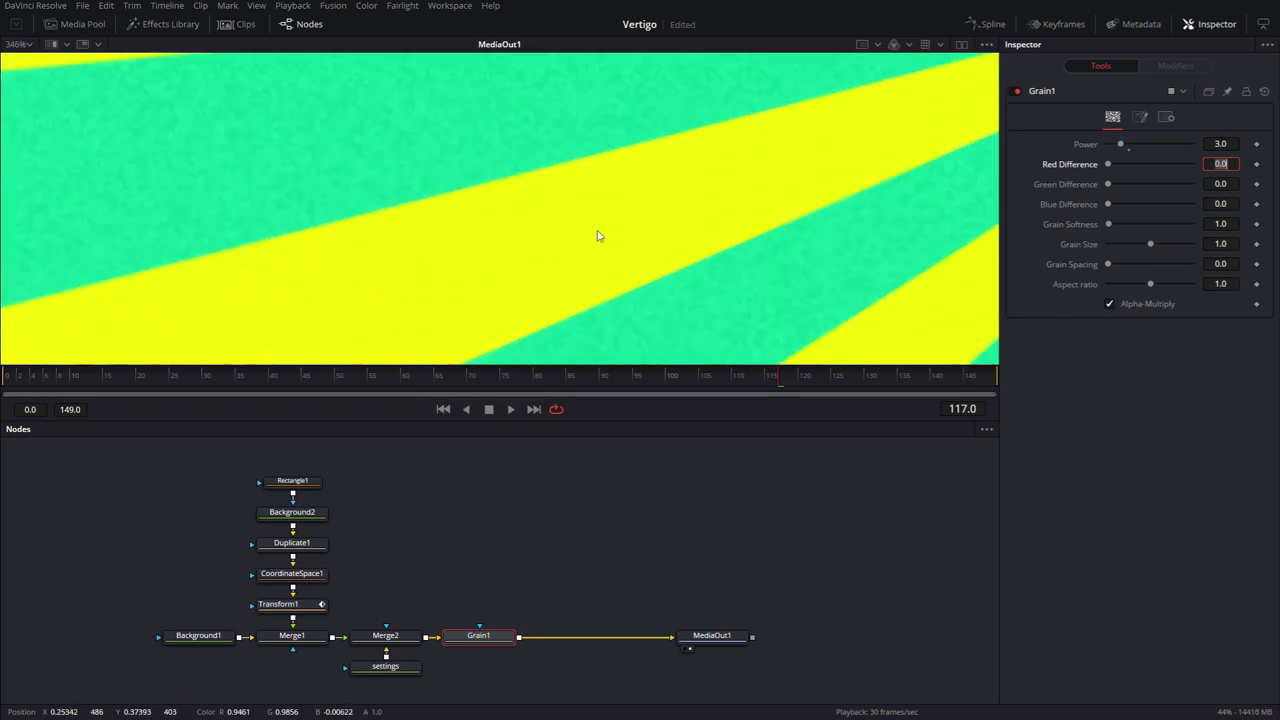
{"action": "key", "text": "ctrl+s"}
{"action": "left_click", "coordinate": [443, 409]}
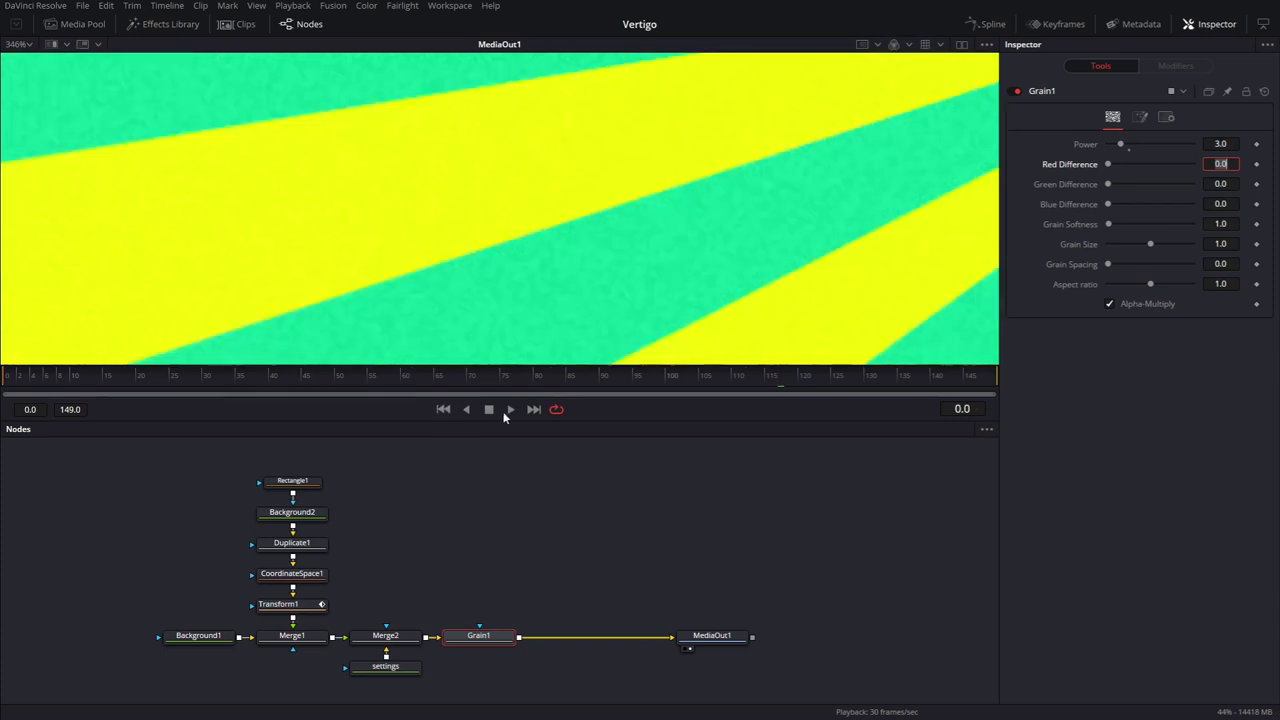
{"action": "left_click", "coordinate": [510, 409]}
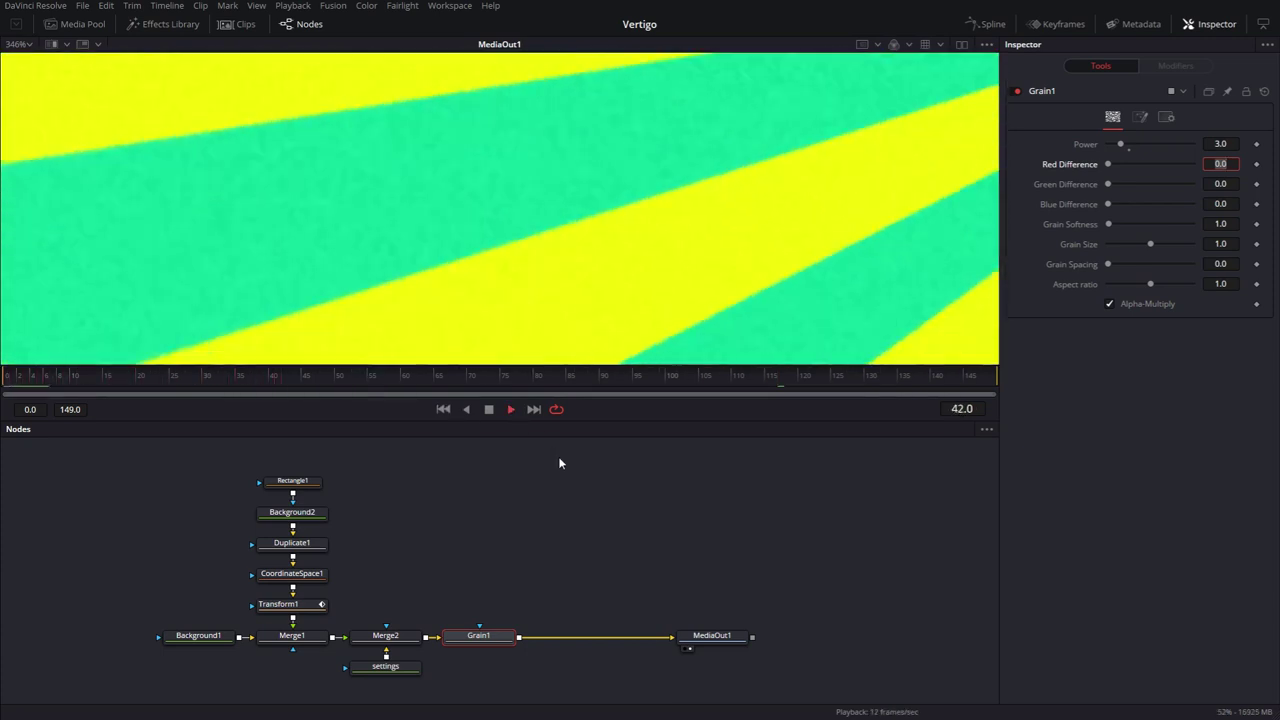
{"action": "scroll", "coordinate": [543, 223], "scroll_direction": "down", "scroll_amount": 3}
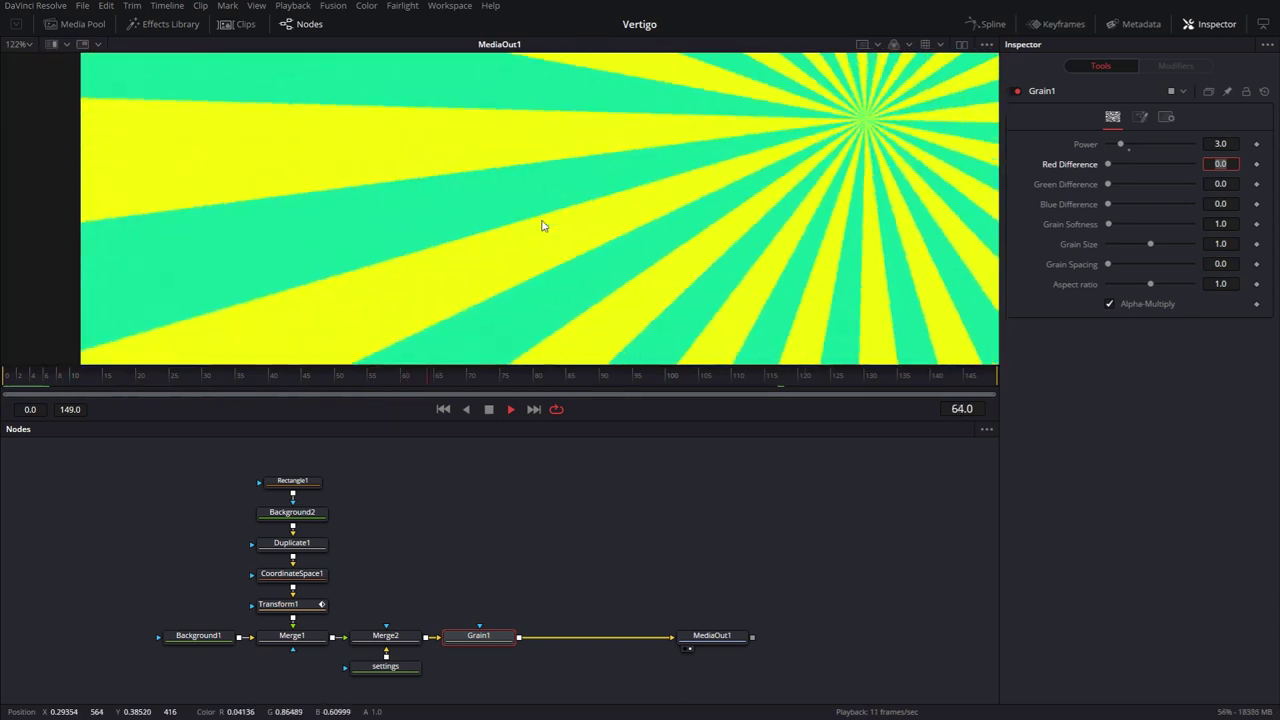
{"action": "key", "text": "ctrl+f"}
{"action": "left_click_drag", "start_coordinate": [739, 640], "coordinate": [834, 640]}
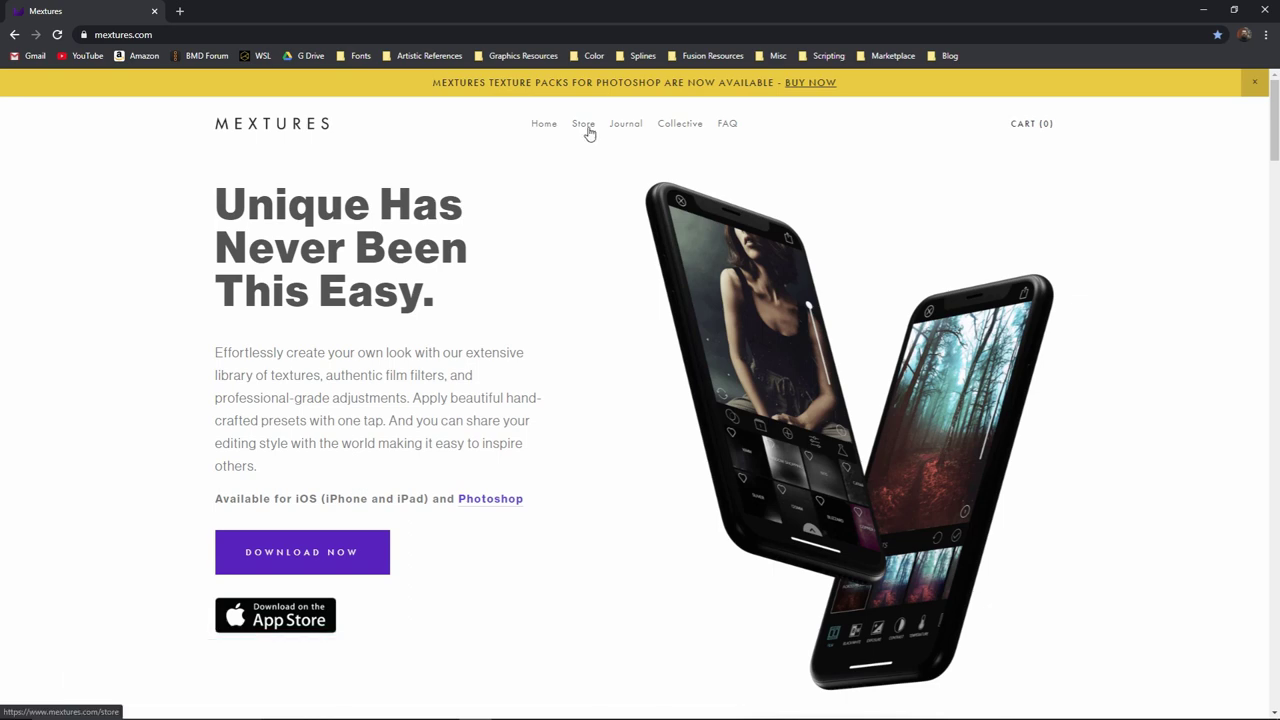
- Find the free Grit & Grain pack on the Mextures store, then drag noise.jpg into the node graph
{"action": "left_click", "coordinate": [584, 124]}
{"action": "scroll", "coordinate": [714, 413], "scroll_direction": "down", "scroll_amount": 2}
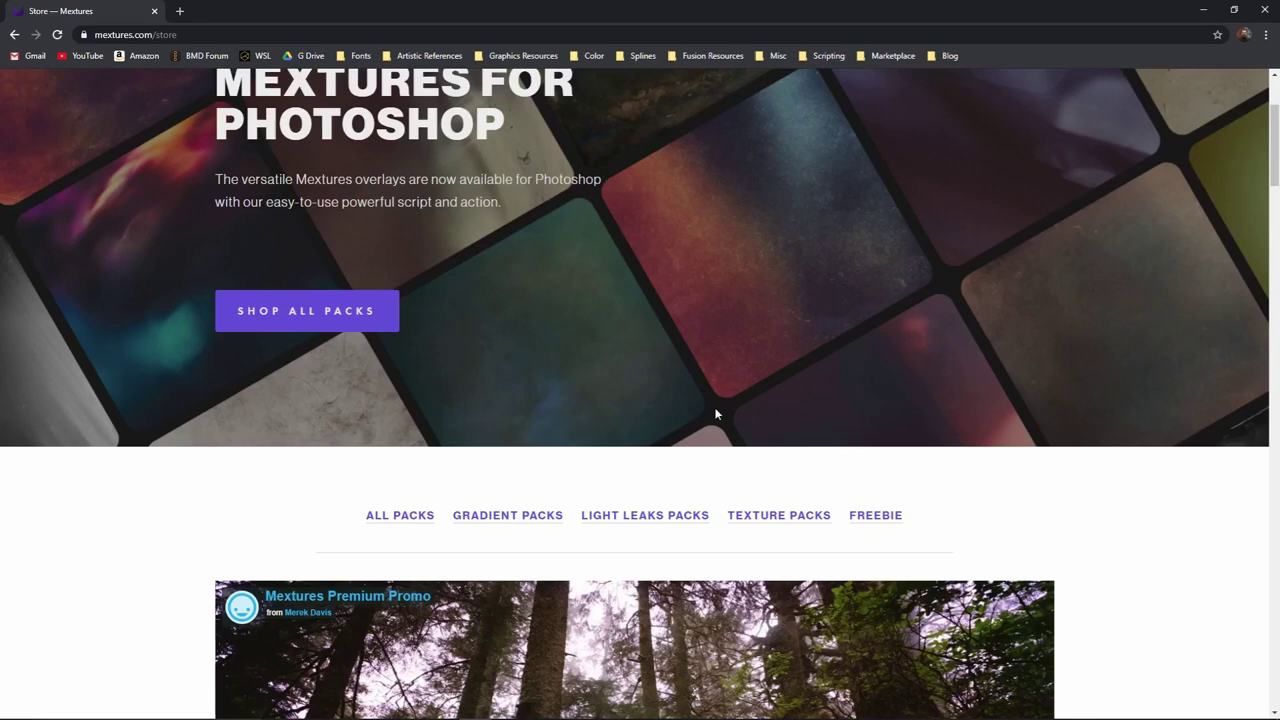
{"action": "left_click", "coordinate": [883, 521]}
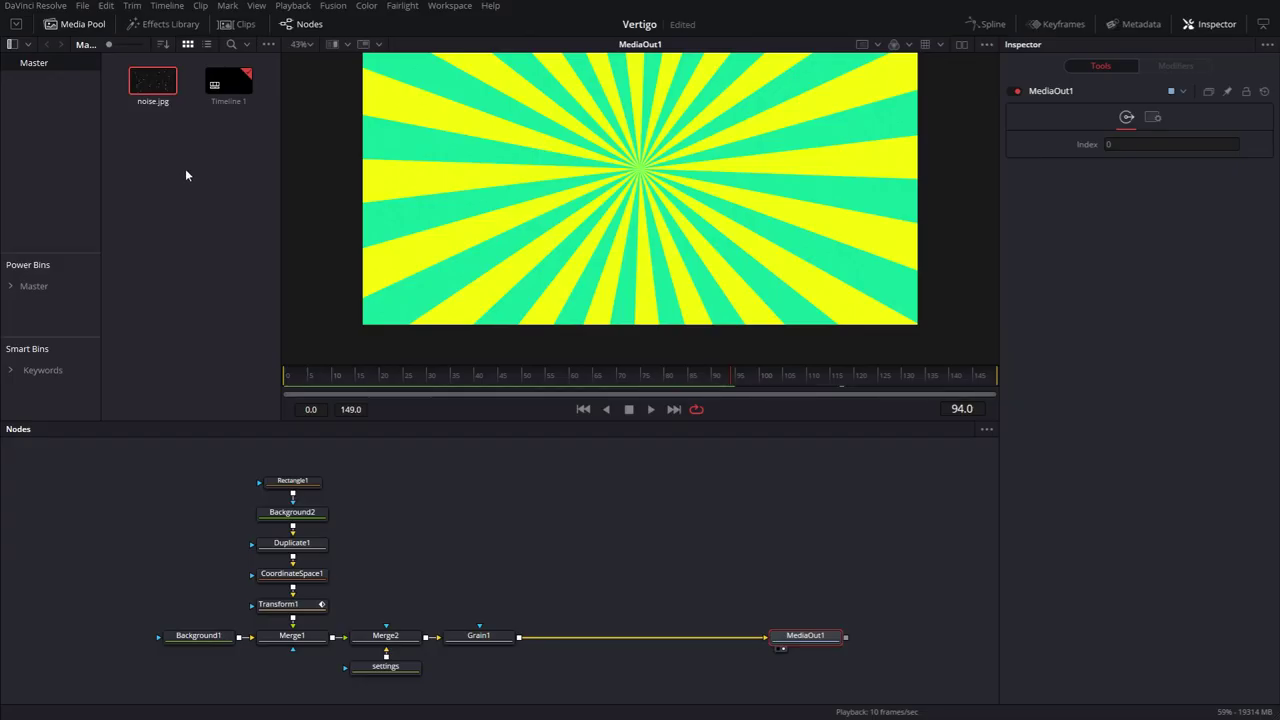
{"action": "left_click_drag", "start_coordinate": [153, 82], "coordinate": [528, 638]}
{"action": "left_click", "coordinate": [80, 27]}
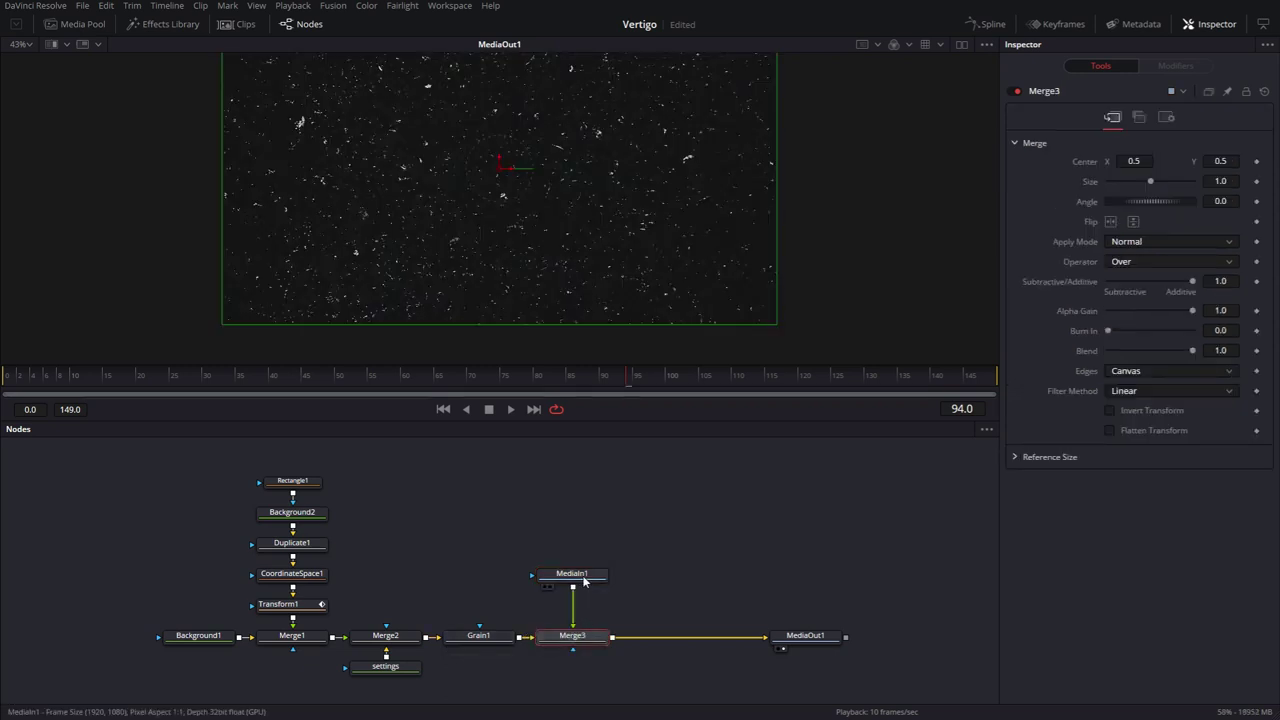
- Rename the MediaIn1 node to 'noise'
{"action": "left_click", "coordinate": [583, 574]}
{"action": "key", "text": "F2"}
{"action": "type", "text": "noise"}
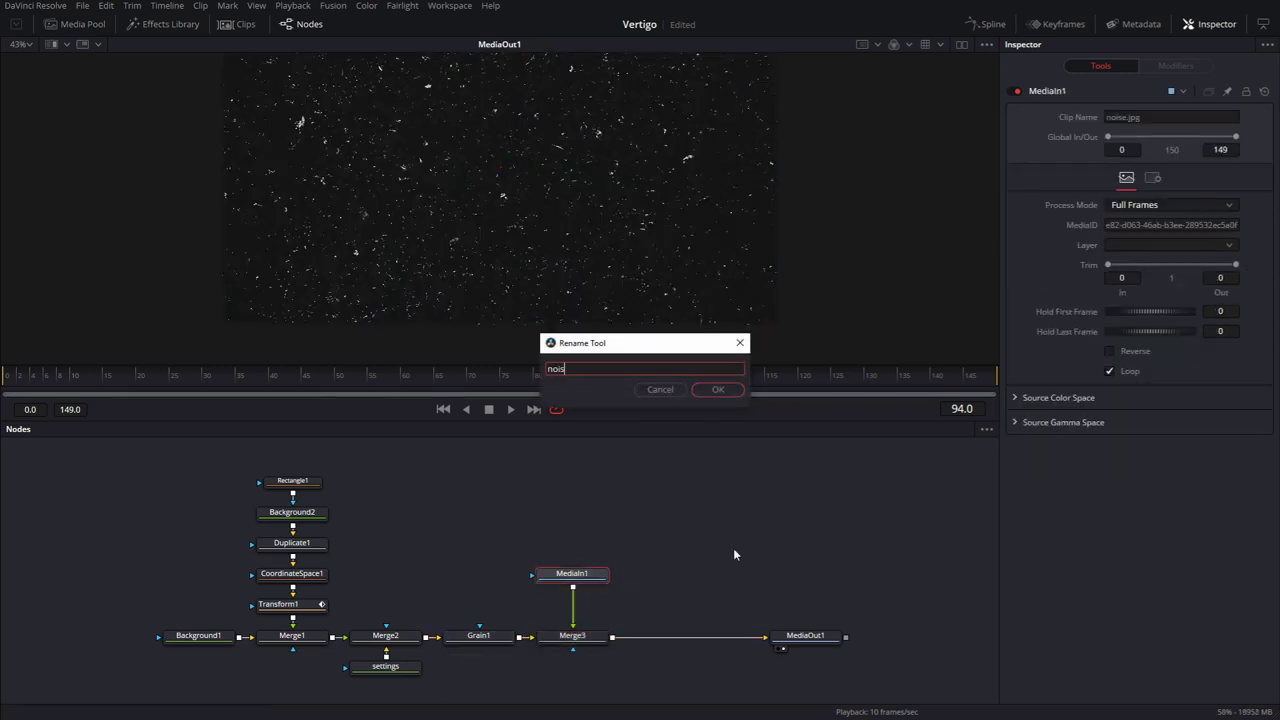
{"action": "key", "text": "Return"}
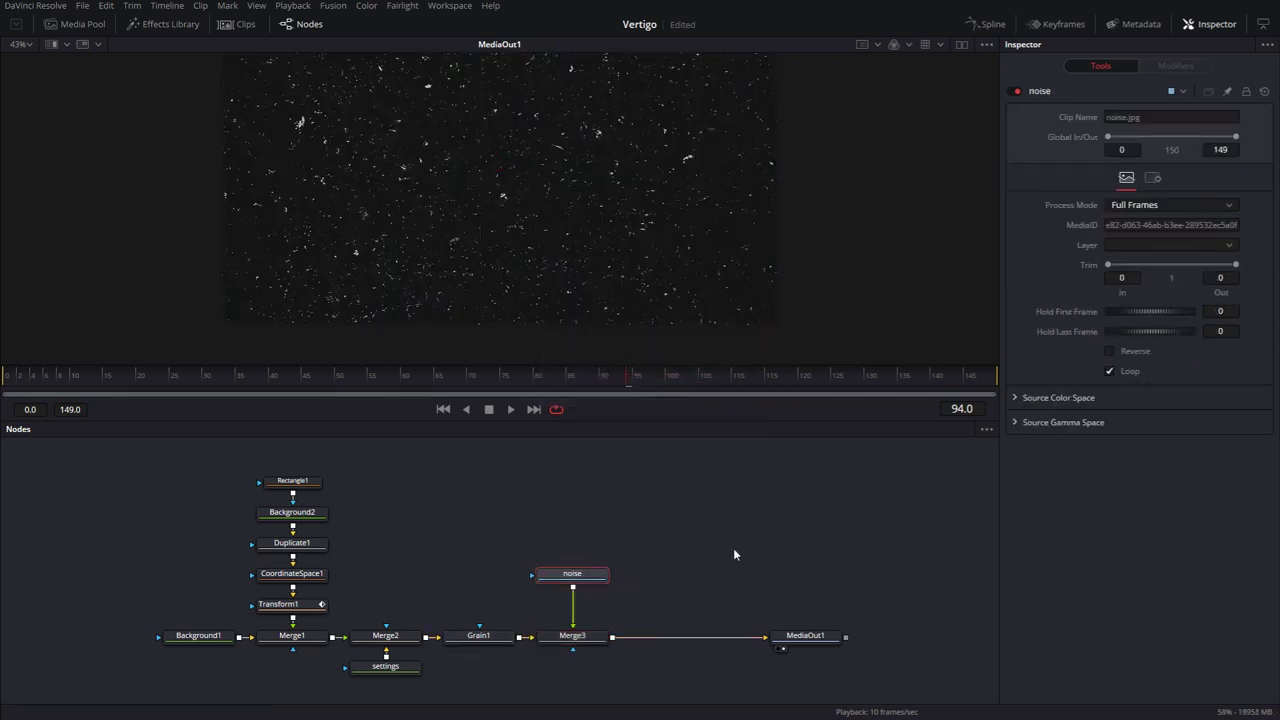
- Set Merge3's Apply Mode to Screen with Blend 0.6 and zoom in to inspect
{"action": "left_click", "coordinate": [574, 640]}
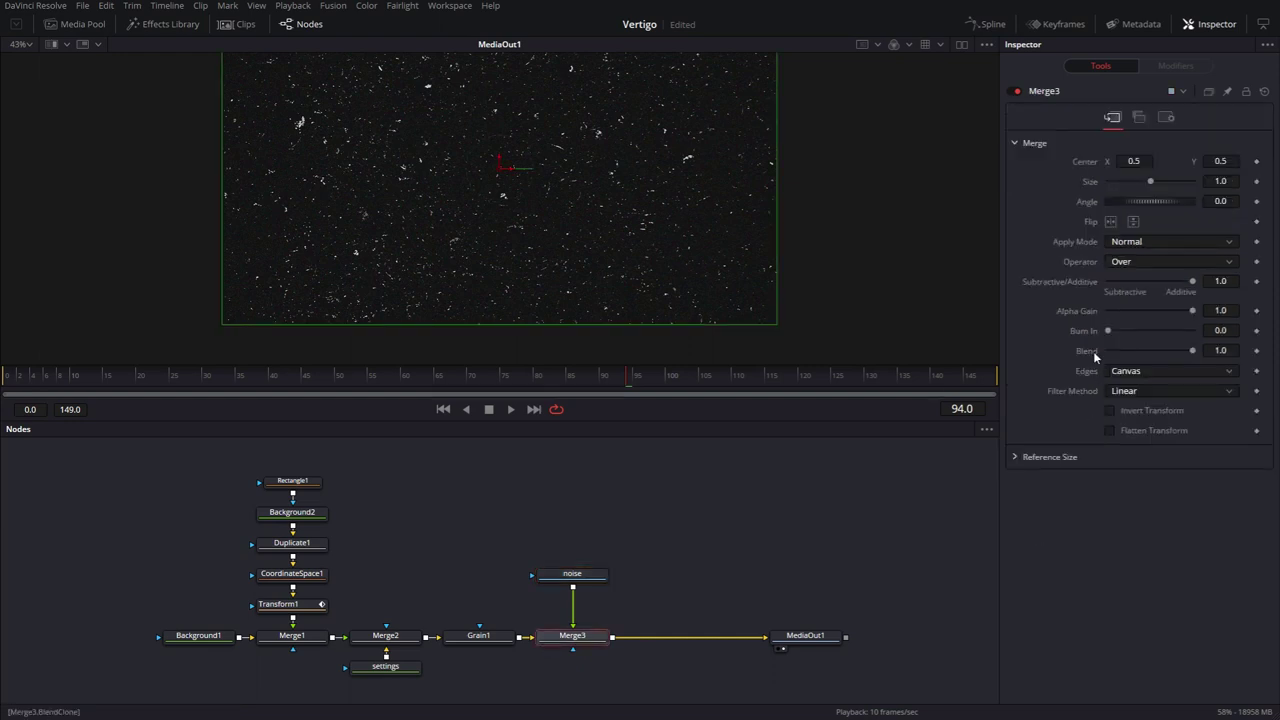
{"action": "left_click", "coordinate": [1122, 241]}
{"action": "left_click", "coordinate": [1128, 272]}
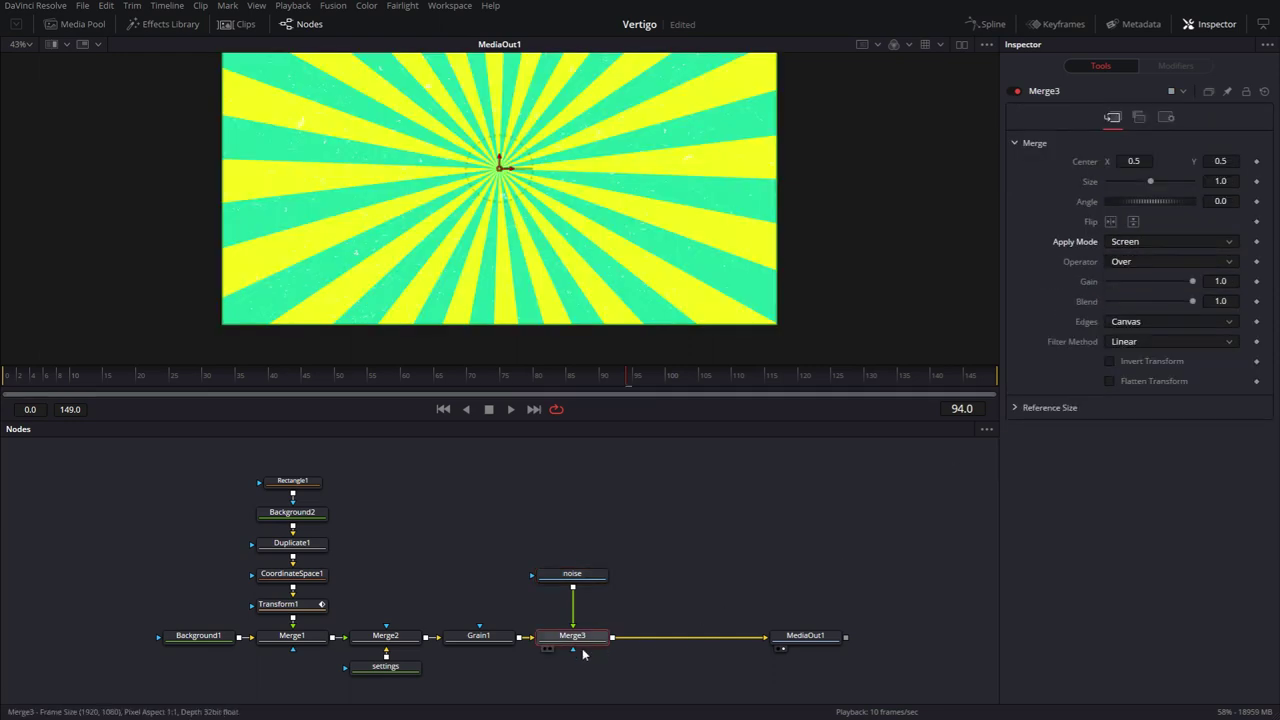
{"action": "left_click", "coordinate": [1220, 301]}
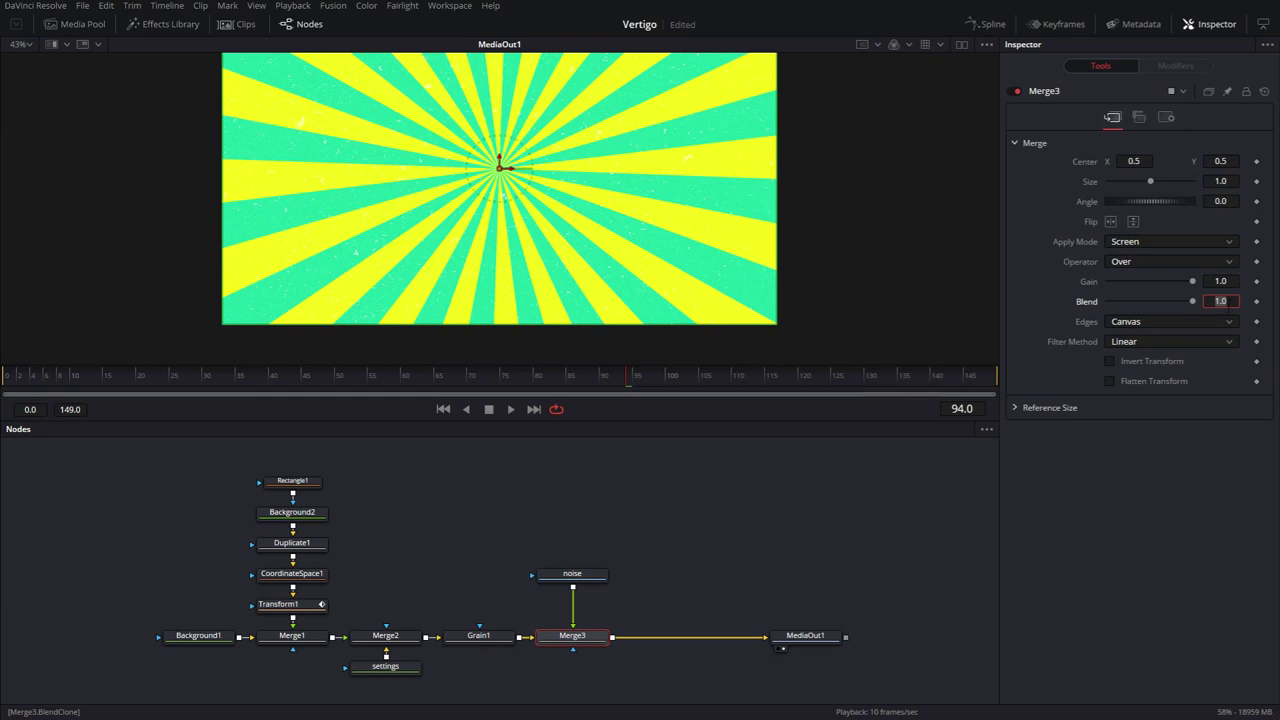
{"action": "type", "text": "0.6"}
{"action": "key", "text": "Tab"}
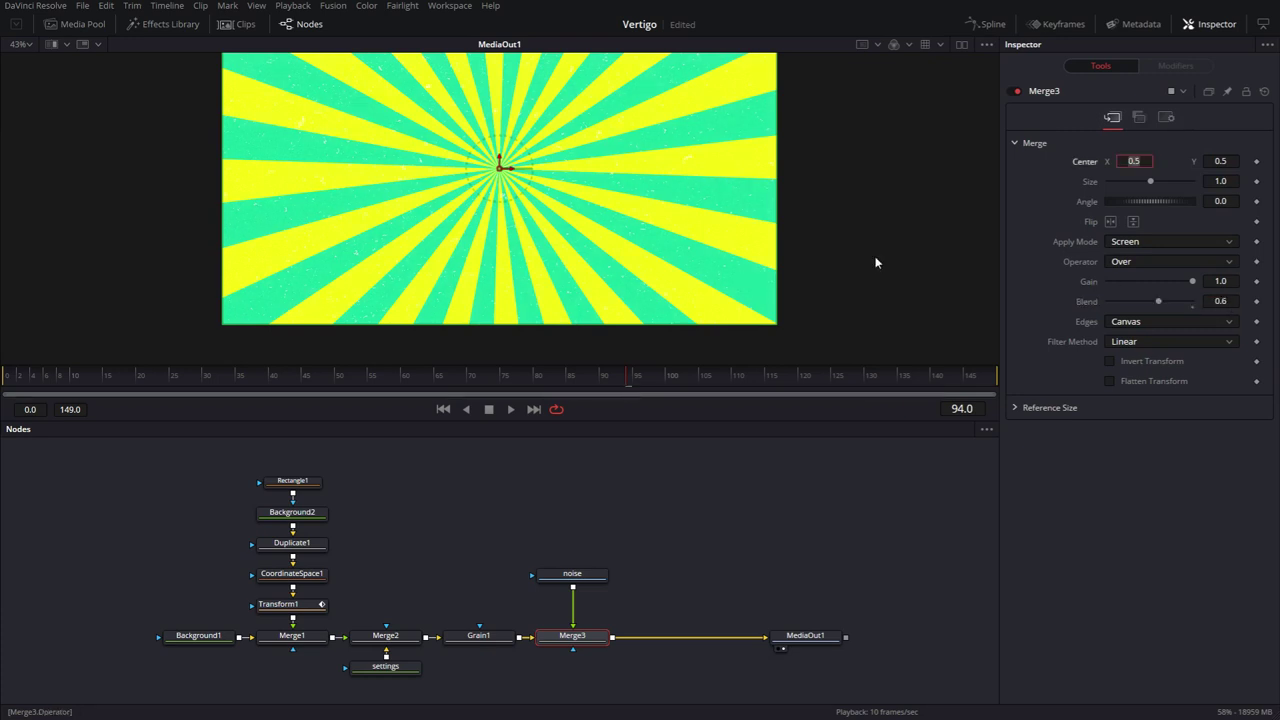
{"action": "scroll", "coordinate": [369, 206], "scroll_direction": "up", "scroll_amount": 5}
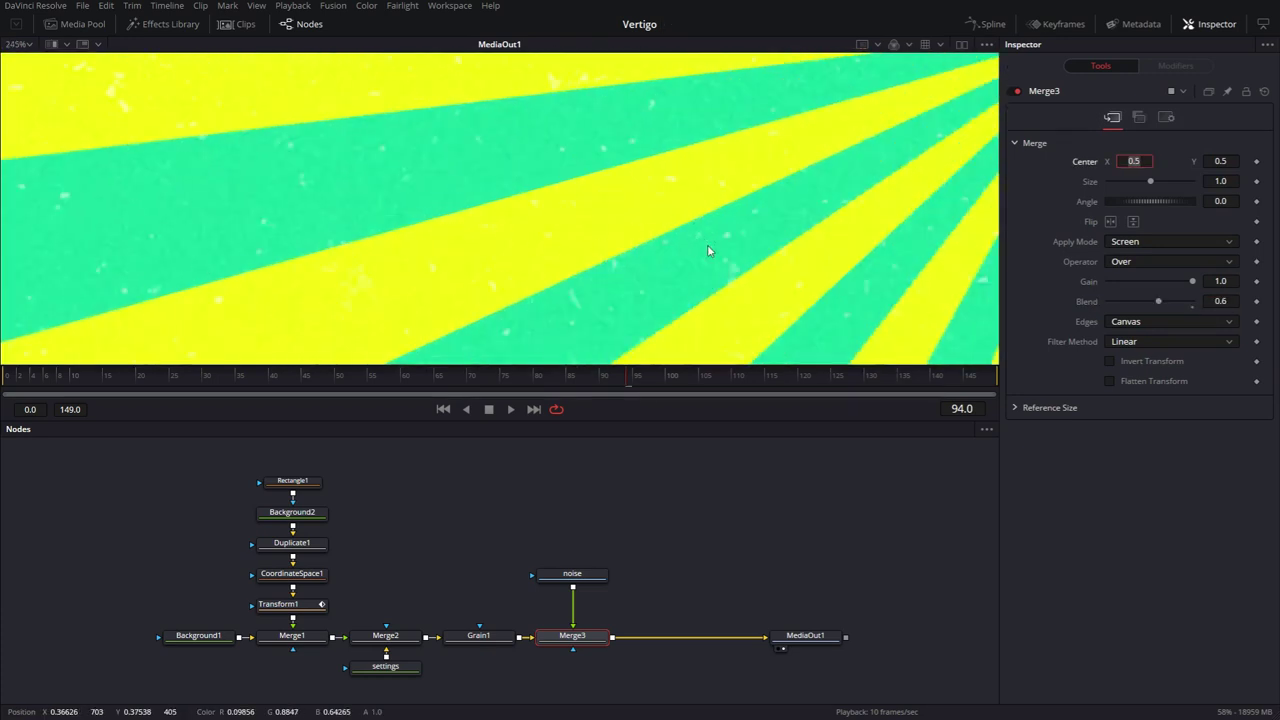
{"action": "scroll", "coordinate": [548, 238], "scroll_direction": "down", "scroll_amount": 2}
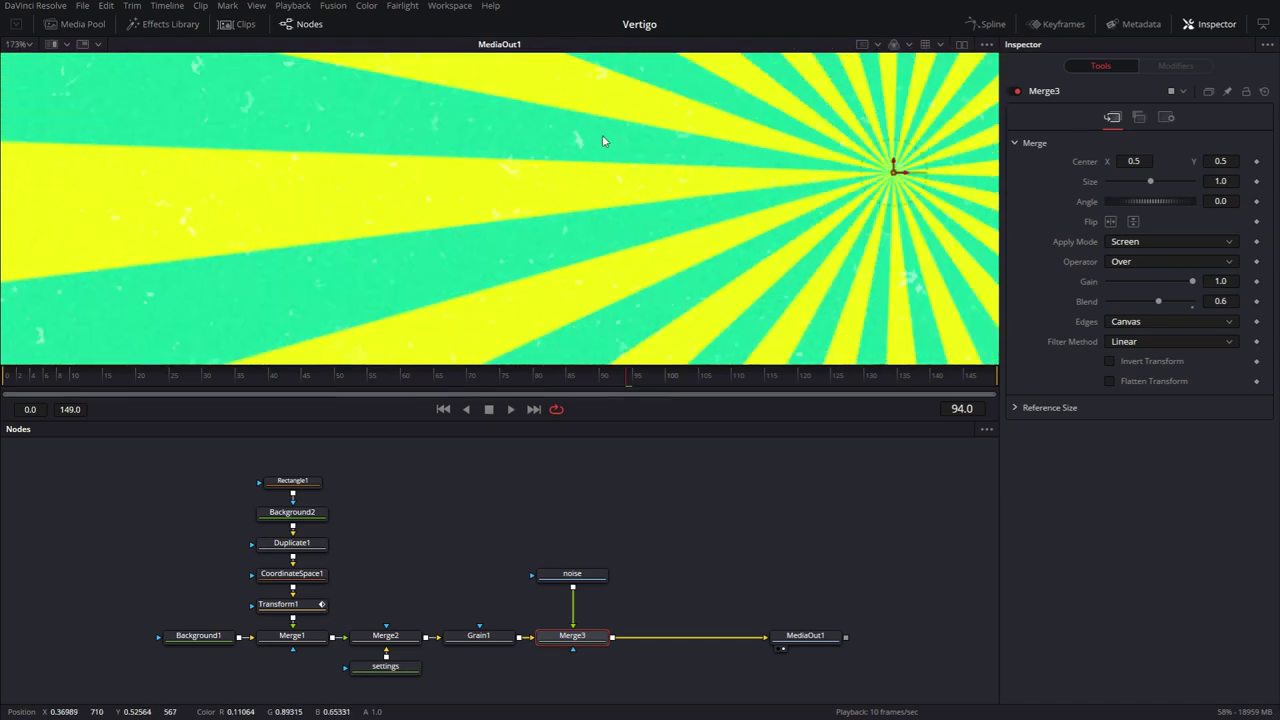
{"action": "scroll", "coordinate": [517, 246], "scroll_direction": "down", "scroll_amount": 3}
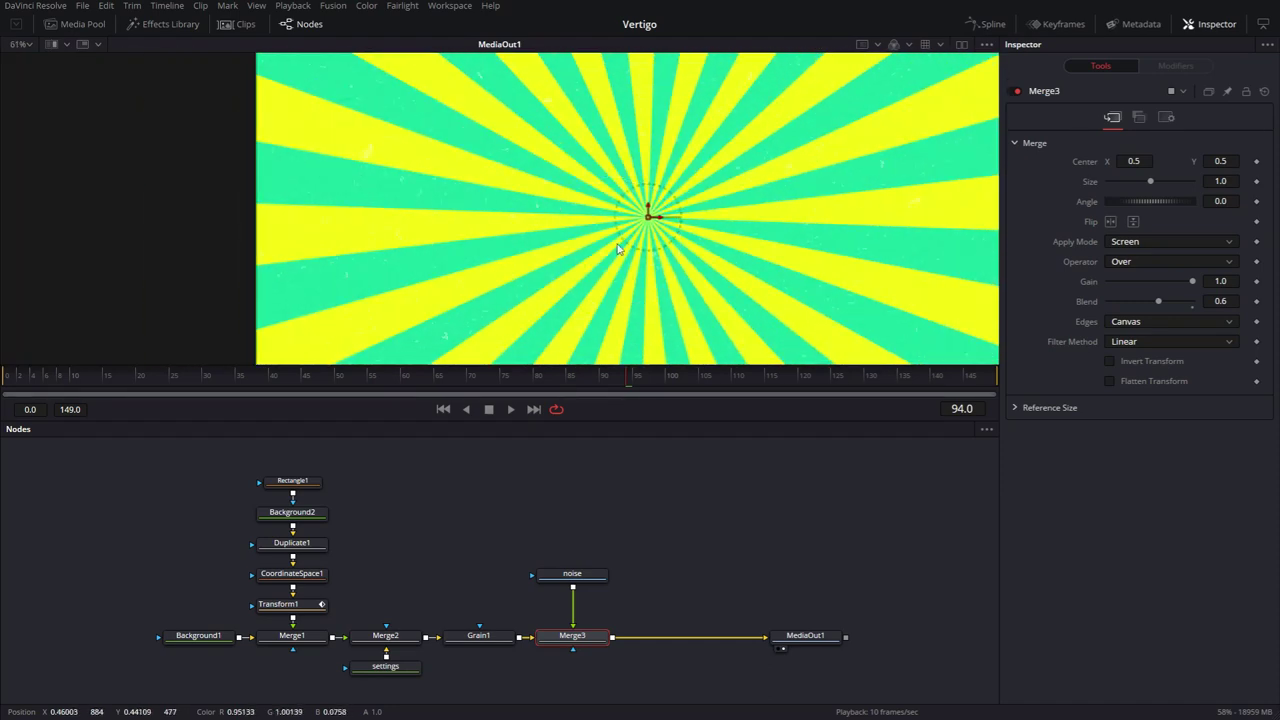
- Paste a copy of the Background1 gradient and merge it over Merge3's output as Merge4
{"action": "key", "text": "ctrl+f"}
{"action": "left_click", "coordinate": [199, 640]}
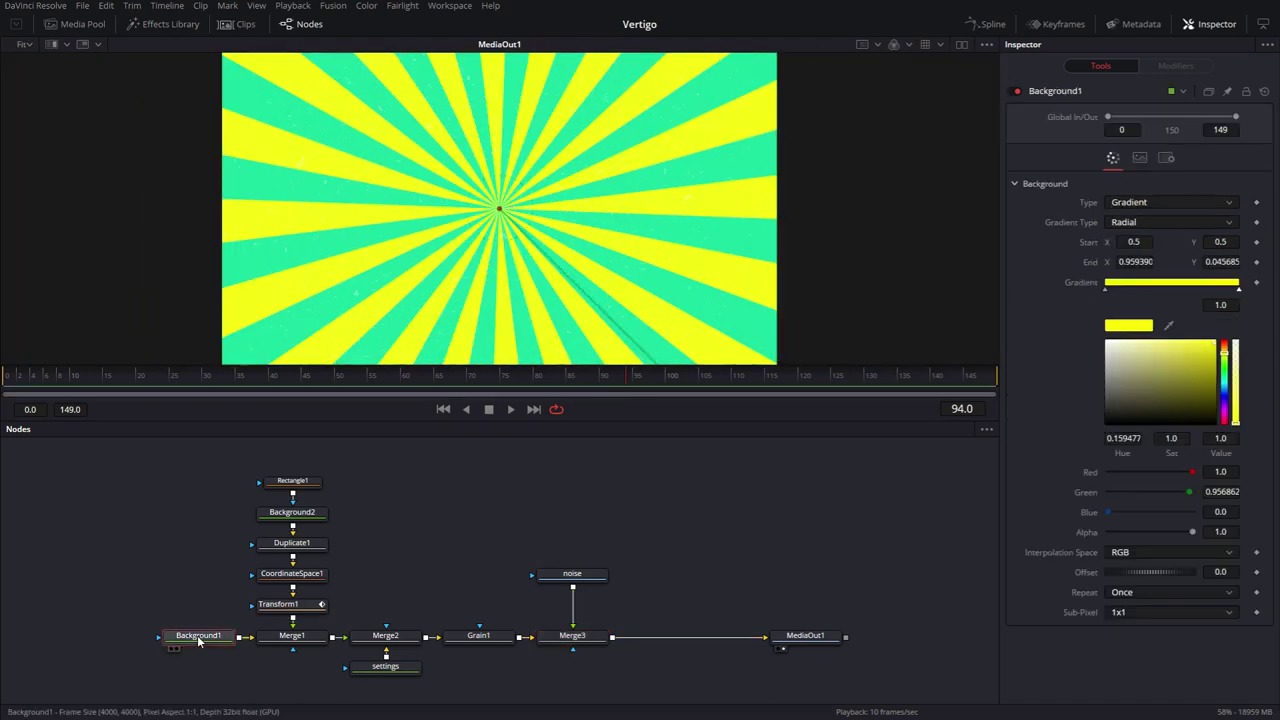
{"action": "left_click", "coordinate": [696, 545]}
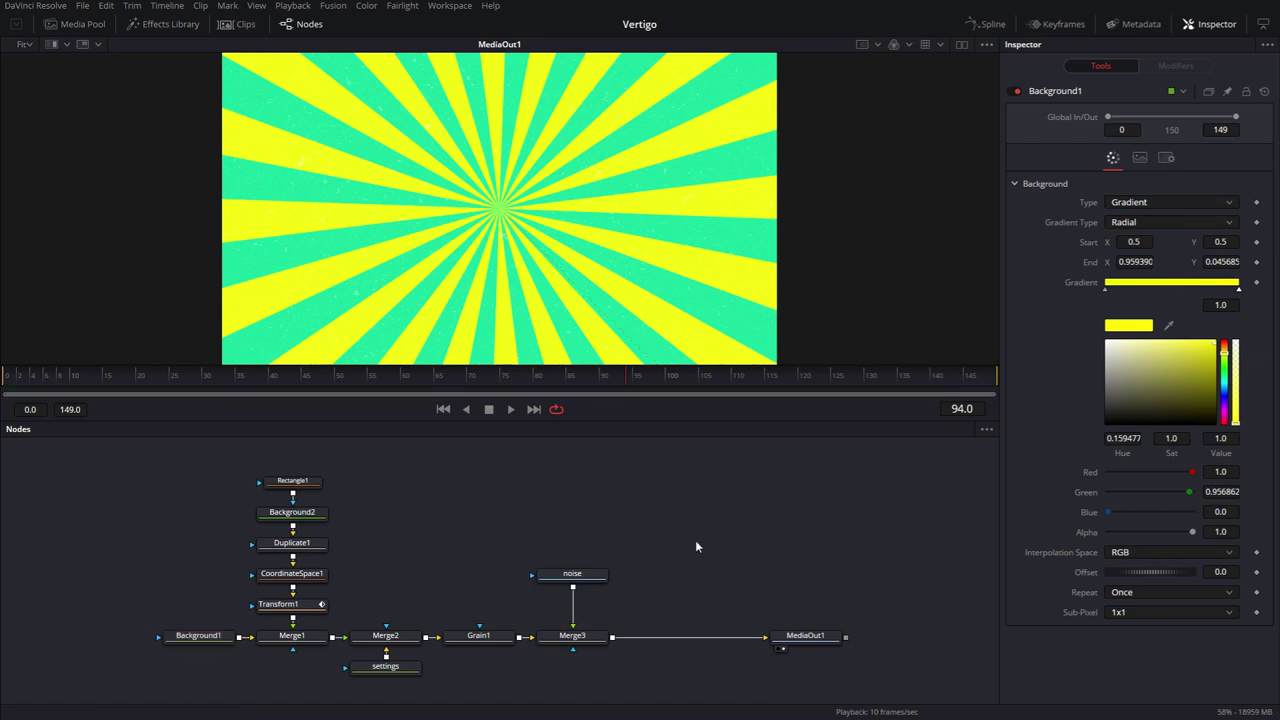
{"action": "key", "text": "ctrl+v"}
{"action": "left_click_drag", "start_coordinate": [712, 545], "coordinate": [600, 605]}
{"action": "left_click_drag", "start_coordinate": [706, 575], "coordinate": [614, 644]}
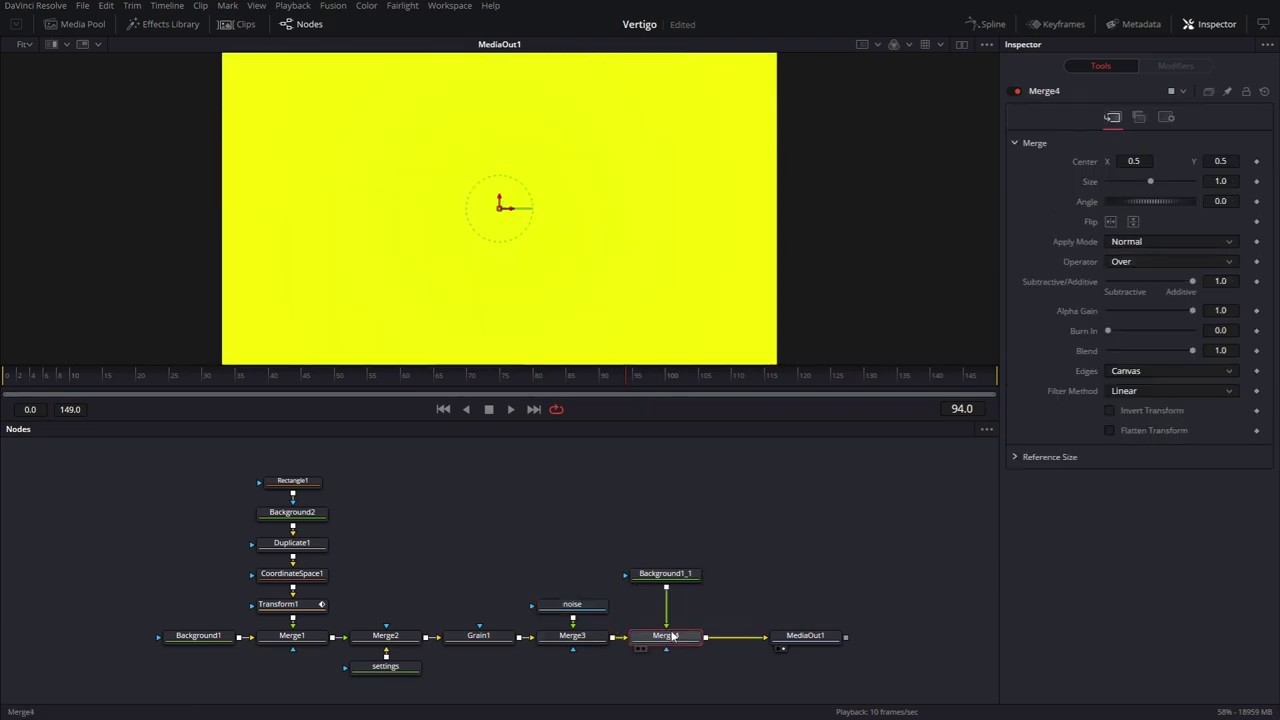
{"action": "left_click", "coordinate": [665, 573]}
- Mask the copied gradient with a small centred Ellipse1 and pull its End handle toward centre
{"action": "key", "text": "F2"}
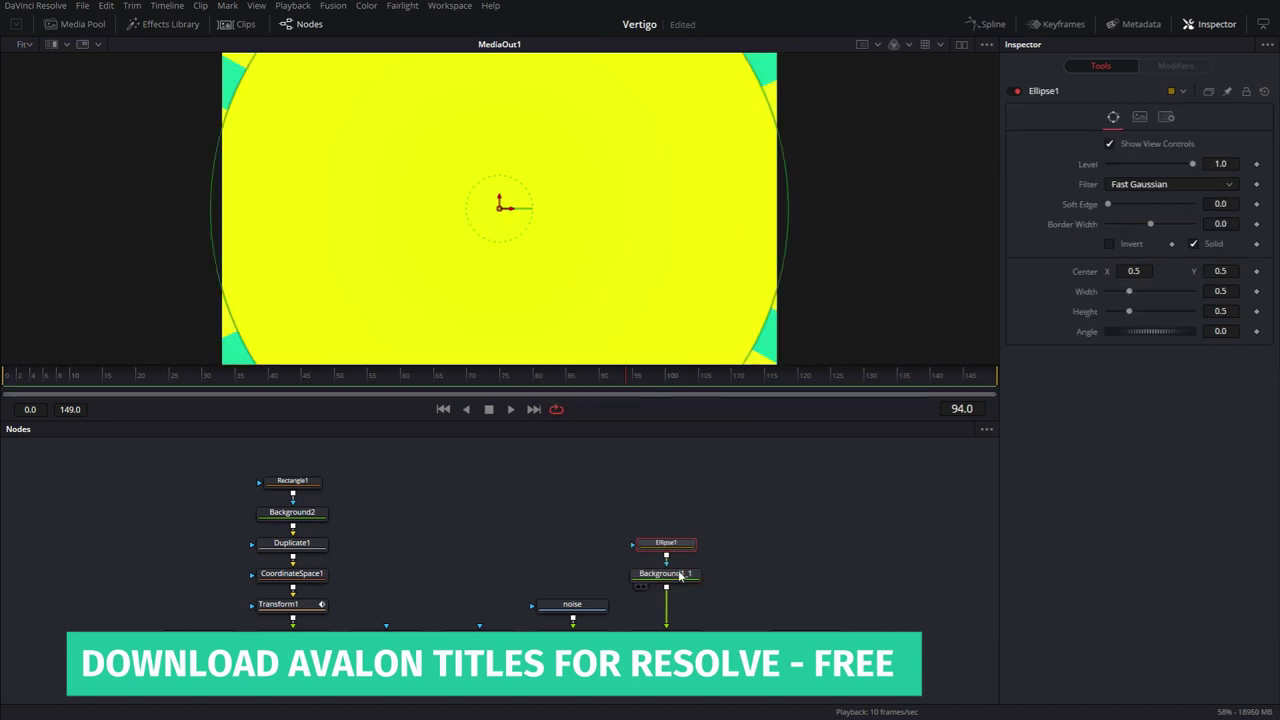
{"action": "left_click_drag", "start_coordinate": [770, 117], "coordinate": [561, 174]}
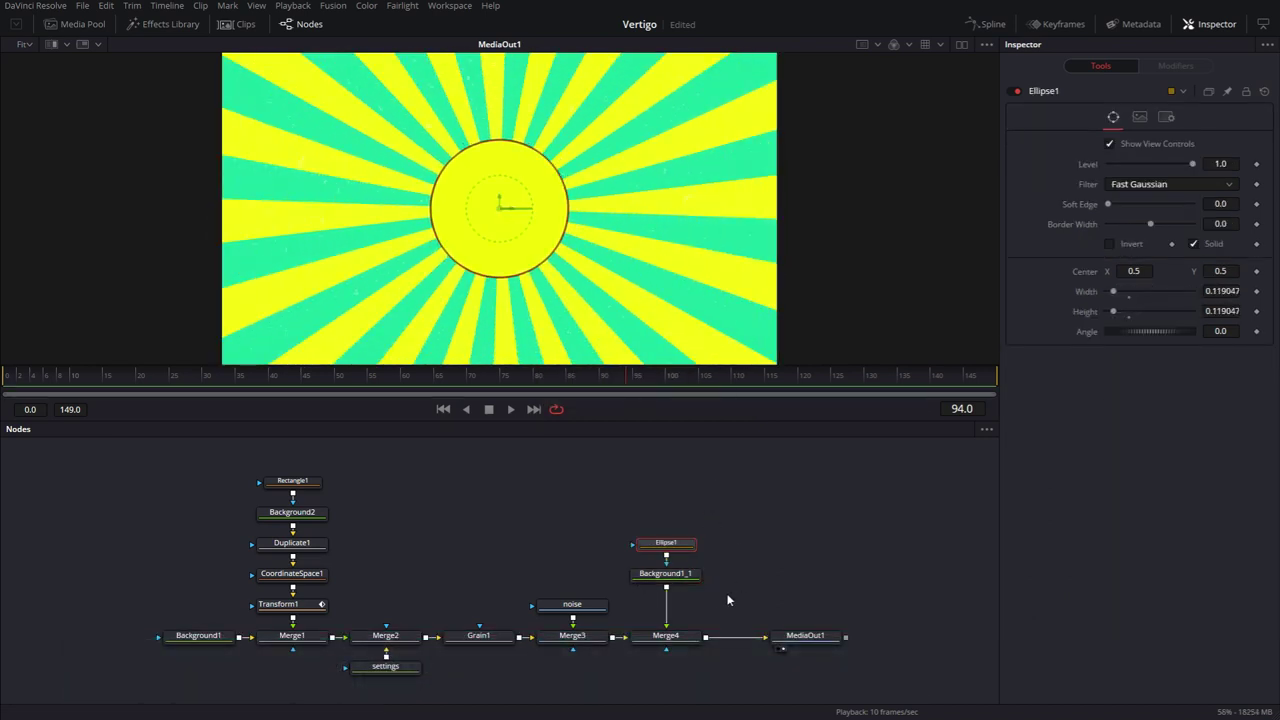
{"action": "left_click", "coordinate": [677, 577]}
{"action": "scroll", "coordinate": [640, 320], "scroll_direction": "down", "scroll_amount": 5}
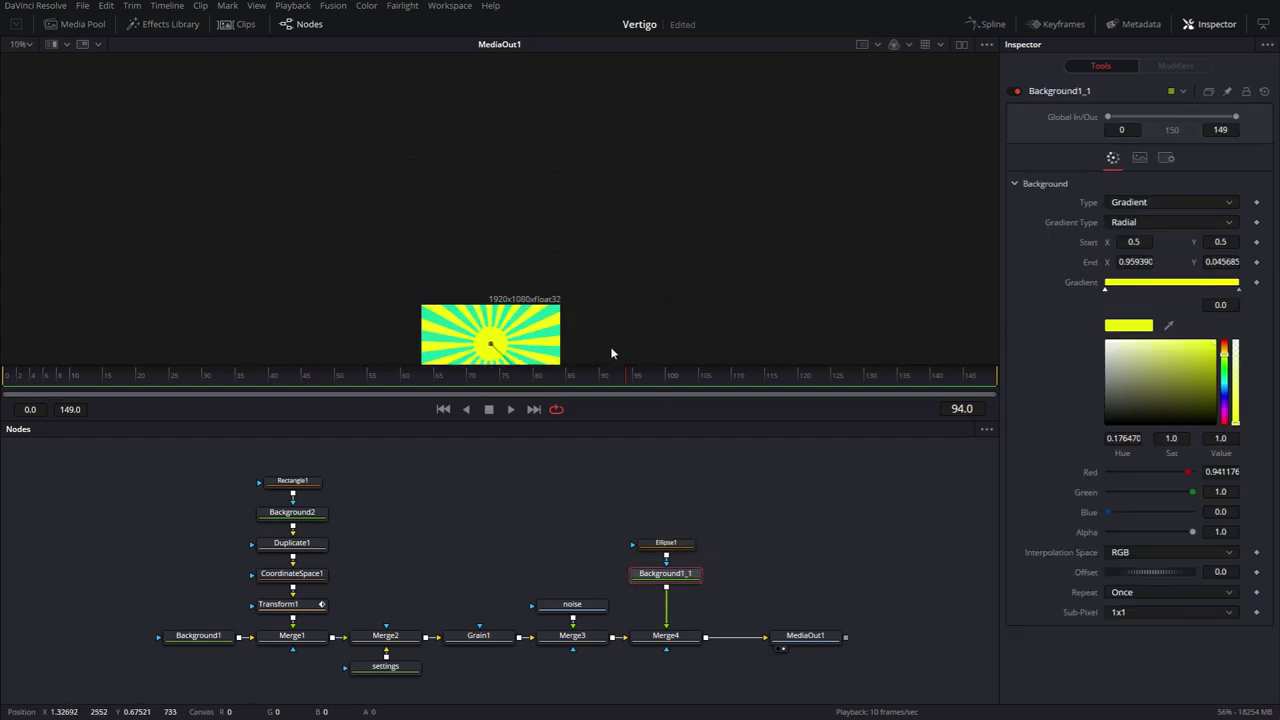
{"action": "left_click_drag", "start_coordinate": [622, 314], "coordinate": [505, 197]}
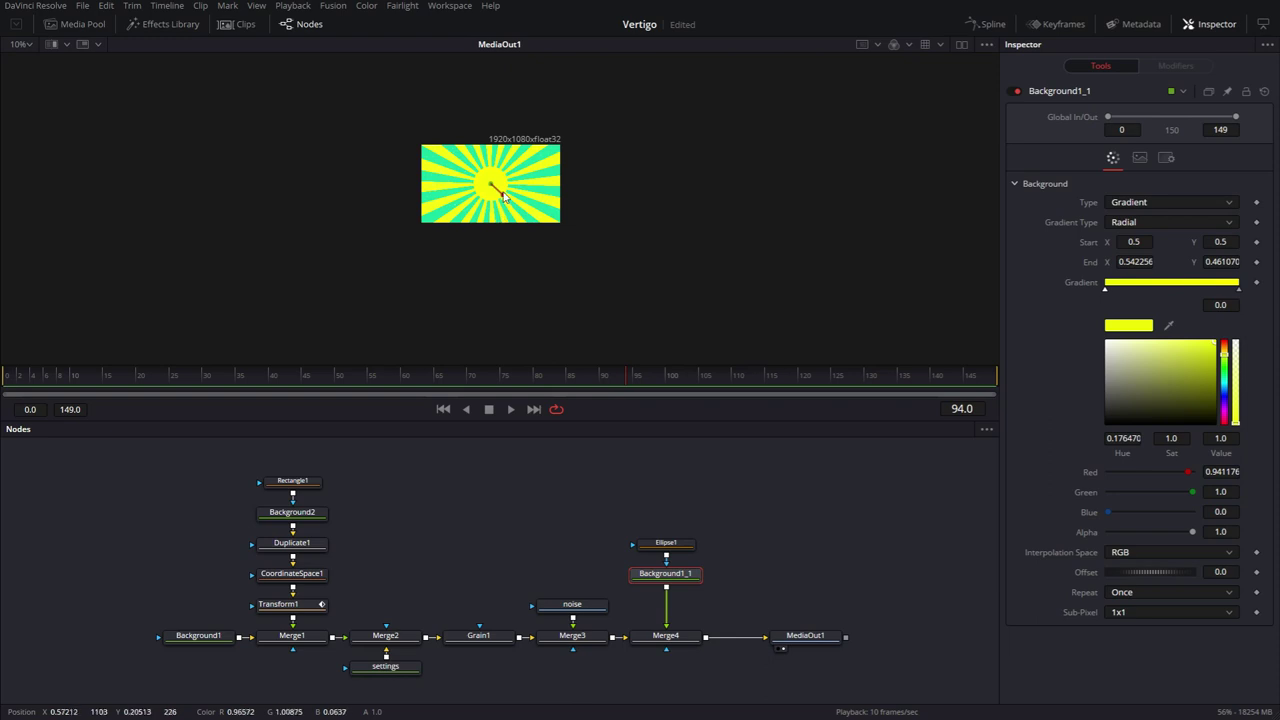
- Set Merge4's Blend to 0.6 so the centre circle is semi-transparent
{"action": "key", "text": "ctrl+f"}
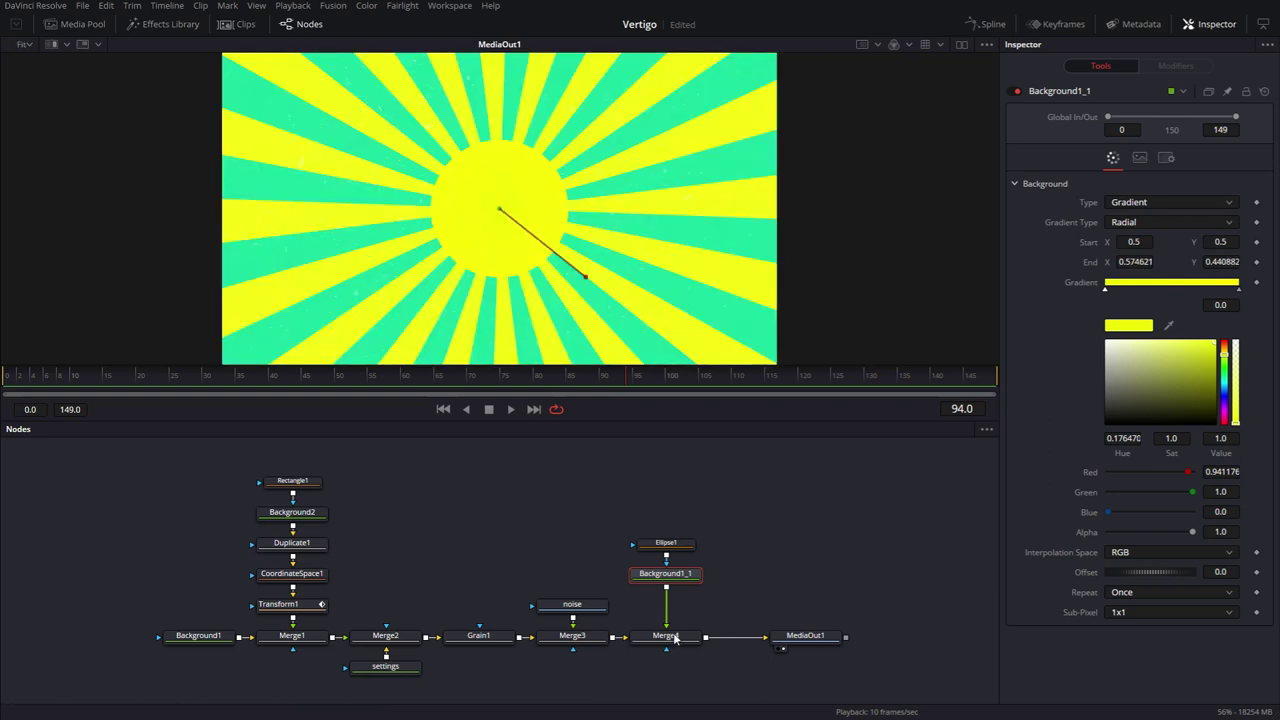
{"action": "left_click", "coordinate": [677, 642]}
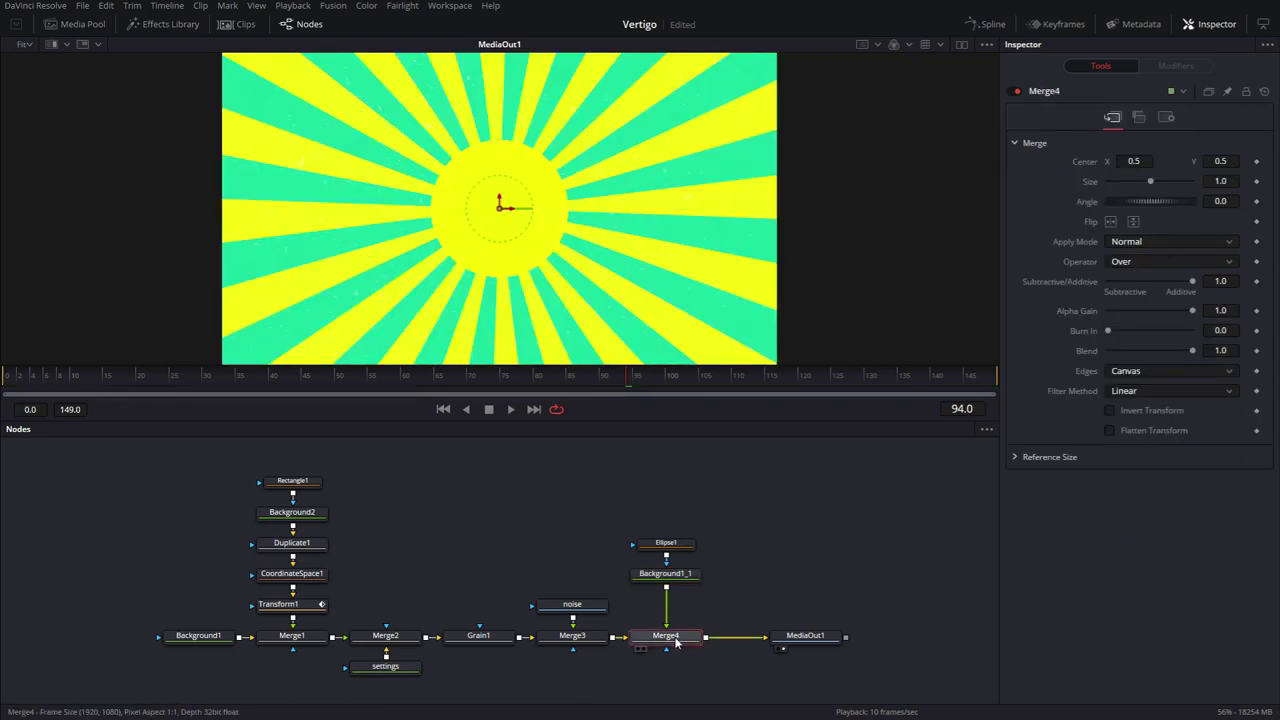
{"action": "left_click", "coordinate": [1222, 350]}
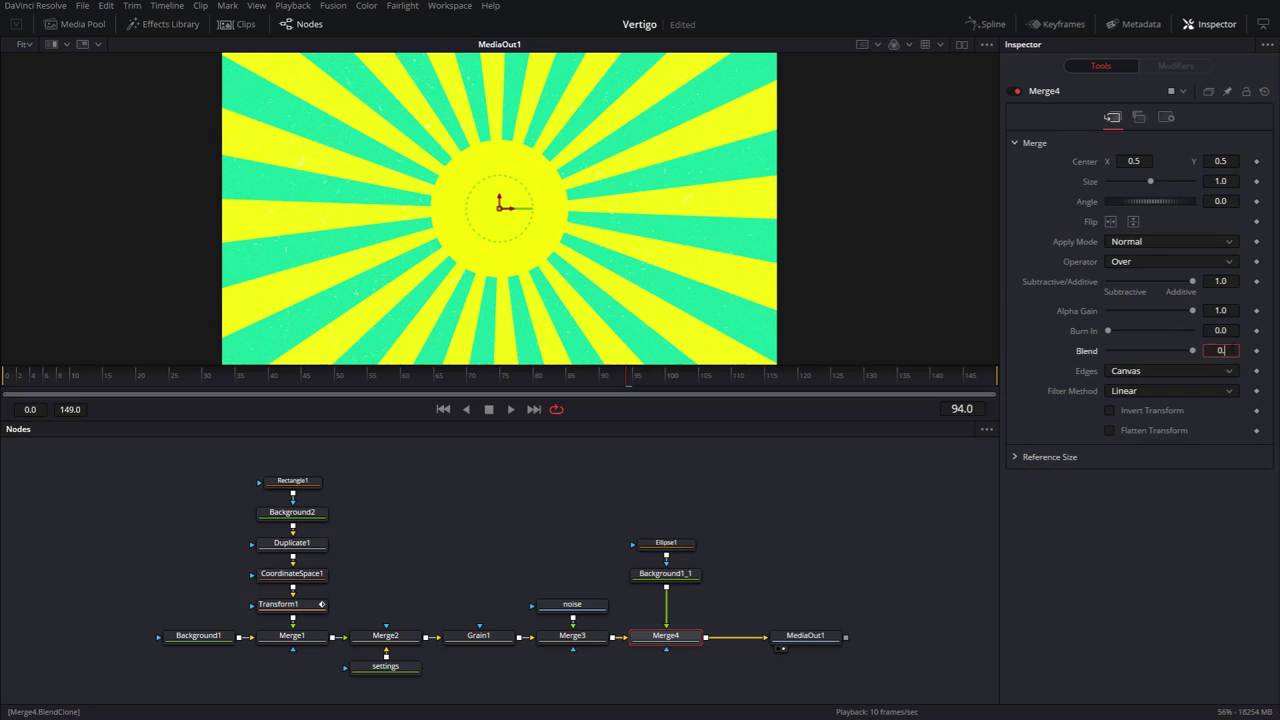
{"action": "key", "text": "Tab"}
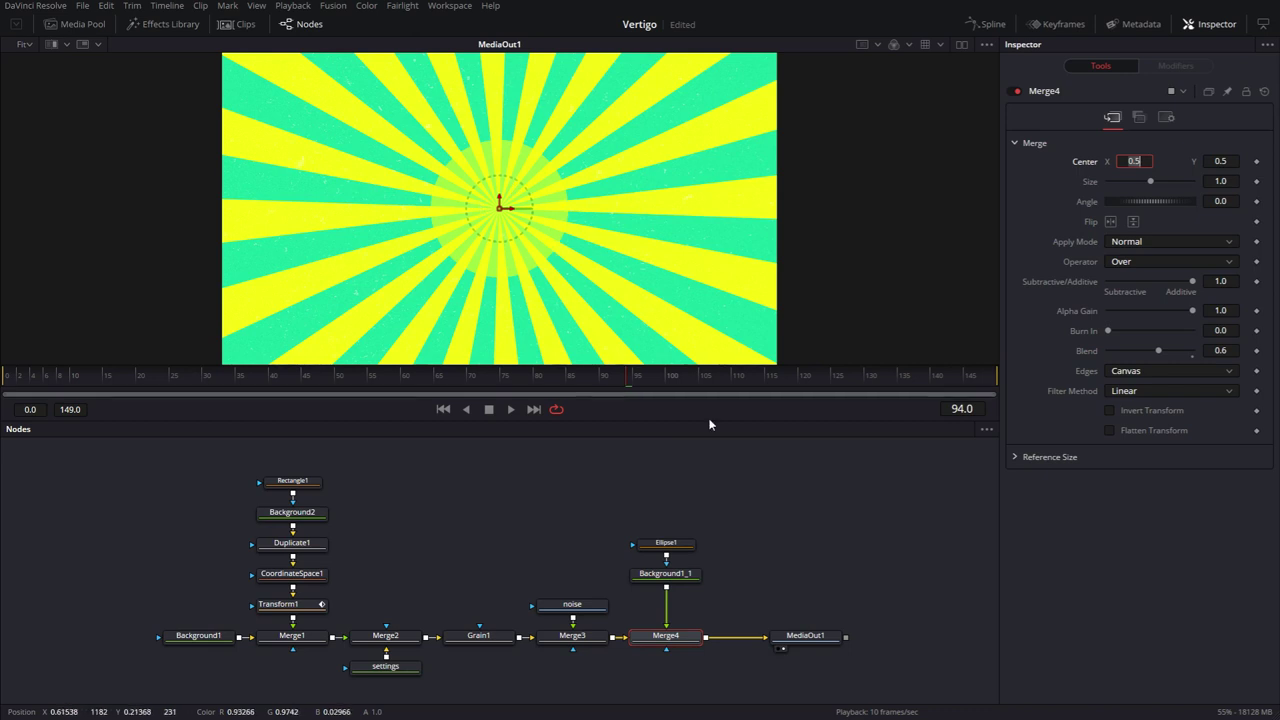
- Duplicate the Ellipse1, Background1_1 and Merge4 nodes into the chain after Merge4
{"action": "left_click_drag", "start_coordinate": [794, 553], "coordinate": [643, 523]}
{"action": "left_click_drag", "start_coordinate": [652, 612], "coordinate": [746, 612]}
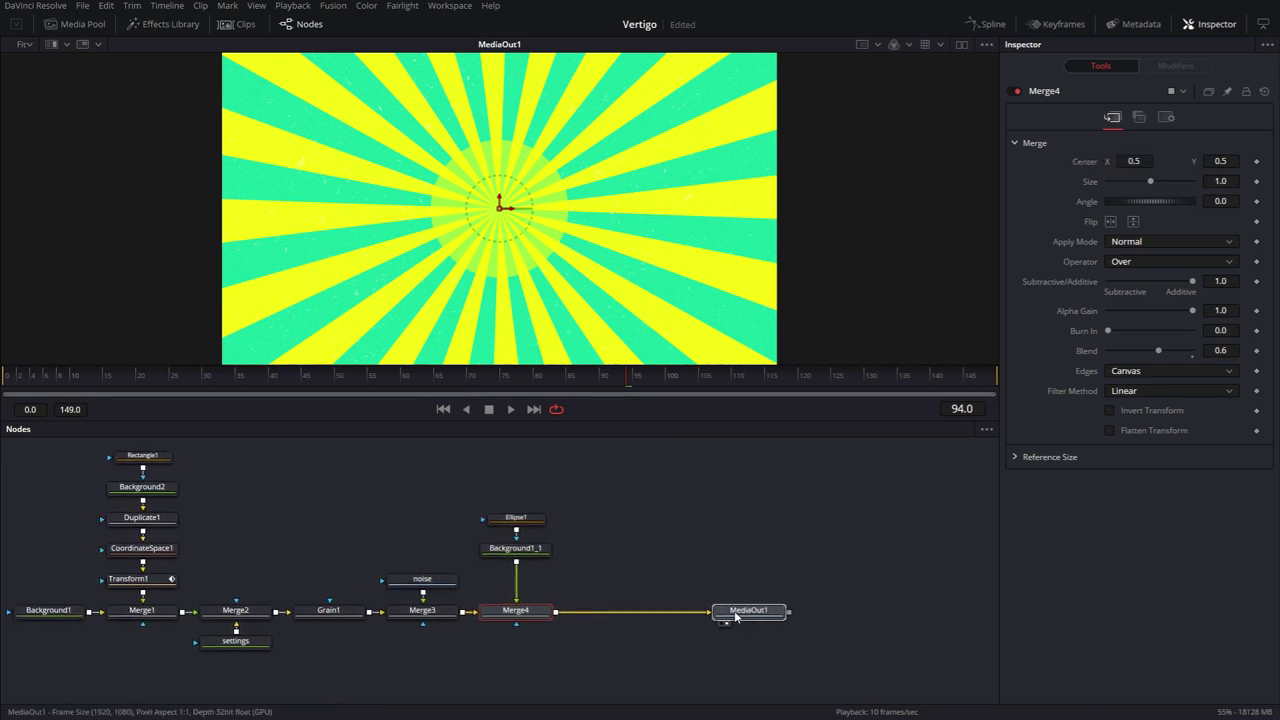
{"action": "left_click_drag", "start_coordinate": [480, 492], "coordinate": [552, 638]}
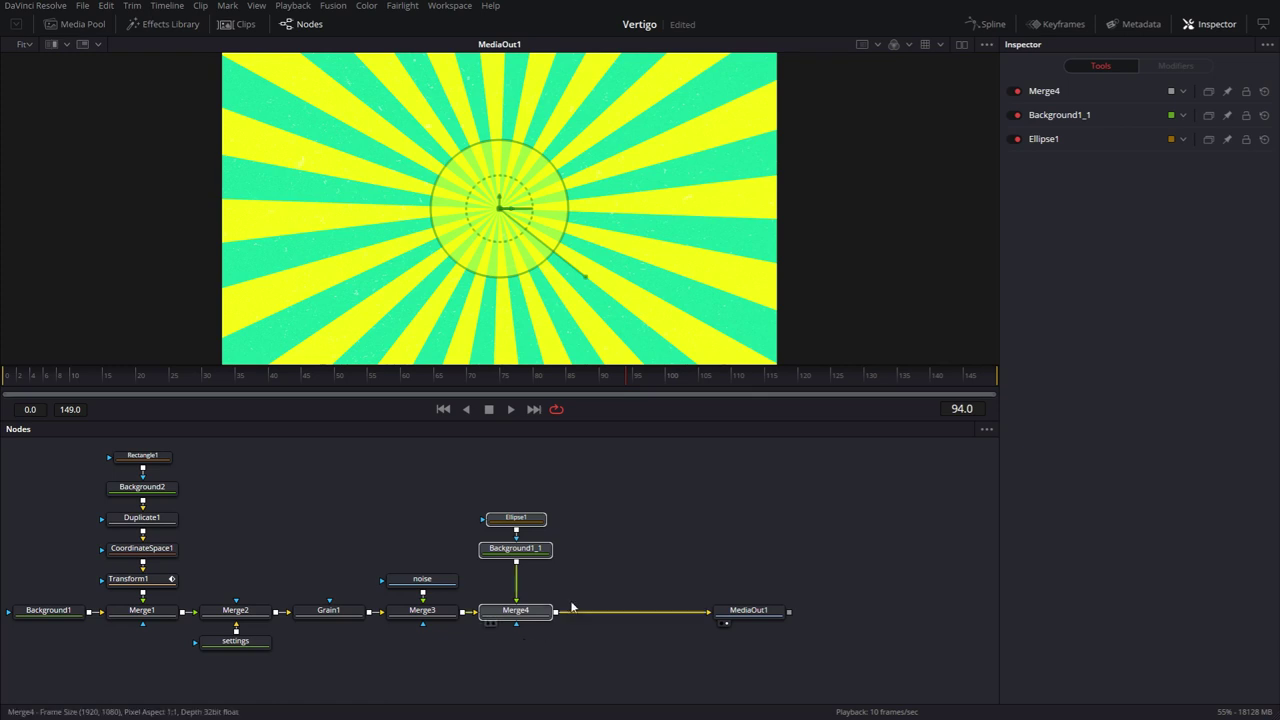
{"action": "left_click", "coordinate": [623, 537]}
{"action": "key", "text": "ctrl+v"}
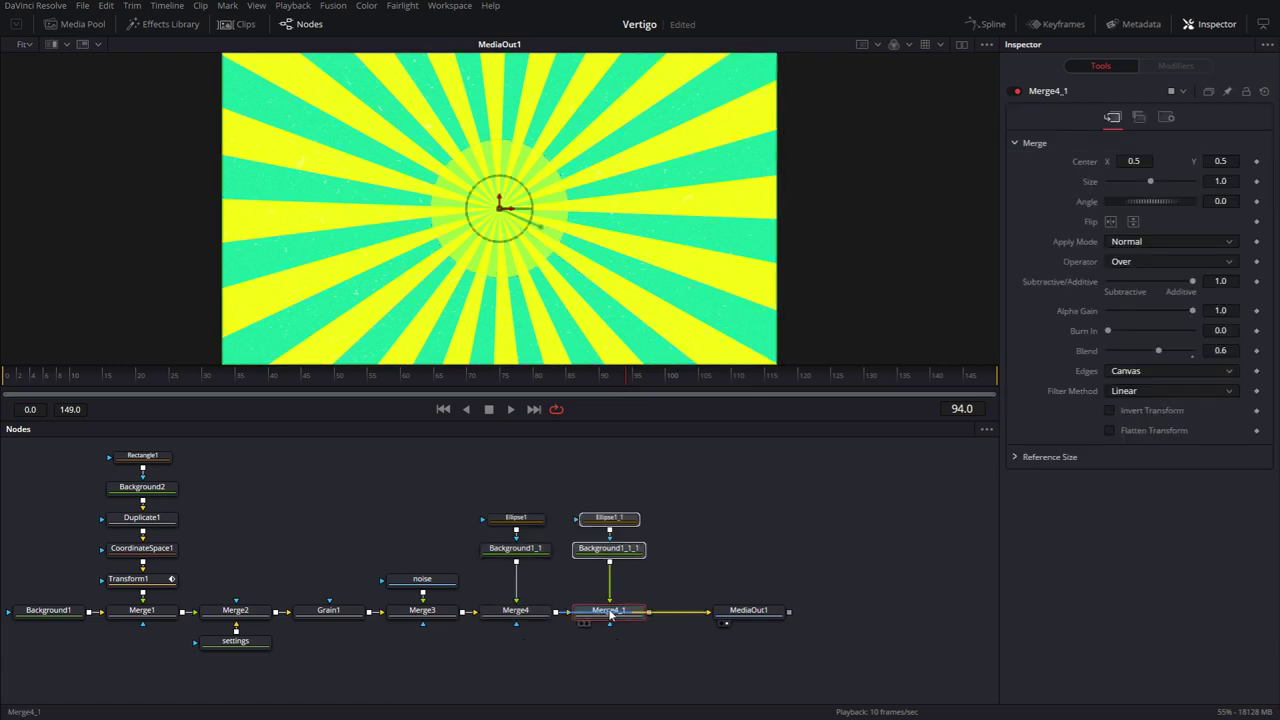
{"action": "left_click", "coordinate": [690, 560]}
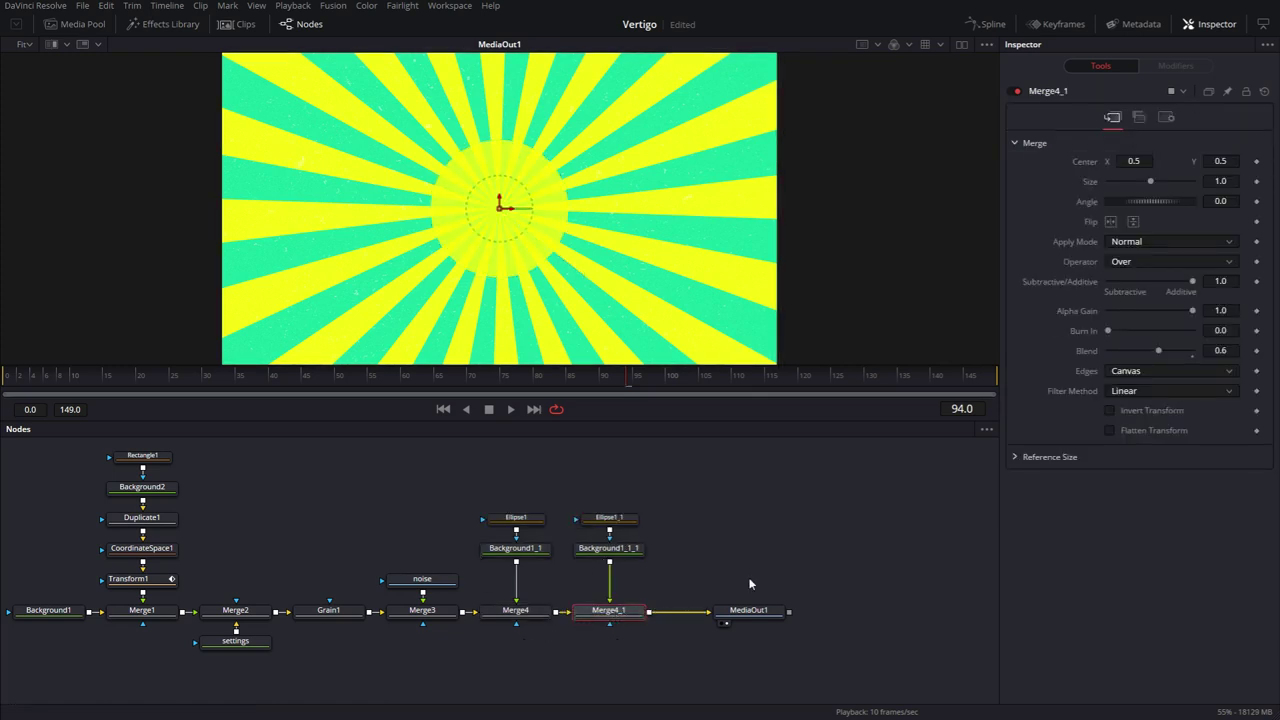
- Set Merge4_1 Blend to 1.0, shrink Ellipse1_1, and give it Soft Edge 0.012
{"action": "left_click_drag", "start_coordinate": [1160, 355], "coordinate": [1222, 351]}
{"action": "left_click", "coordinate": [545, 178]}
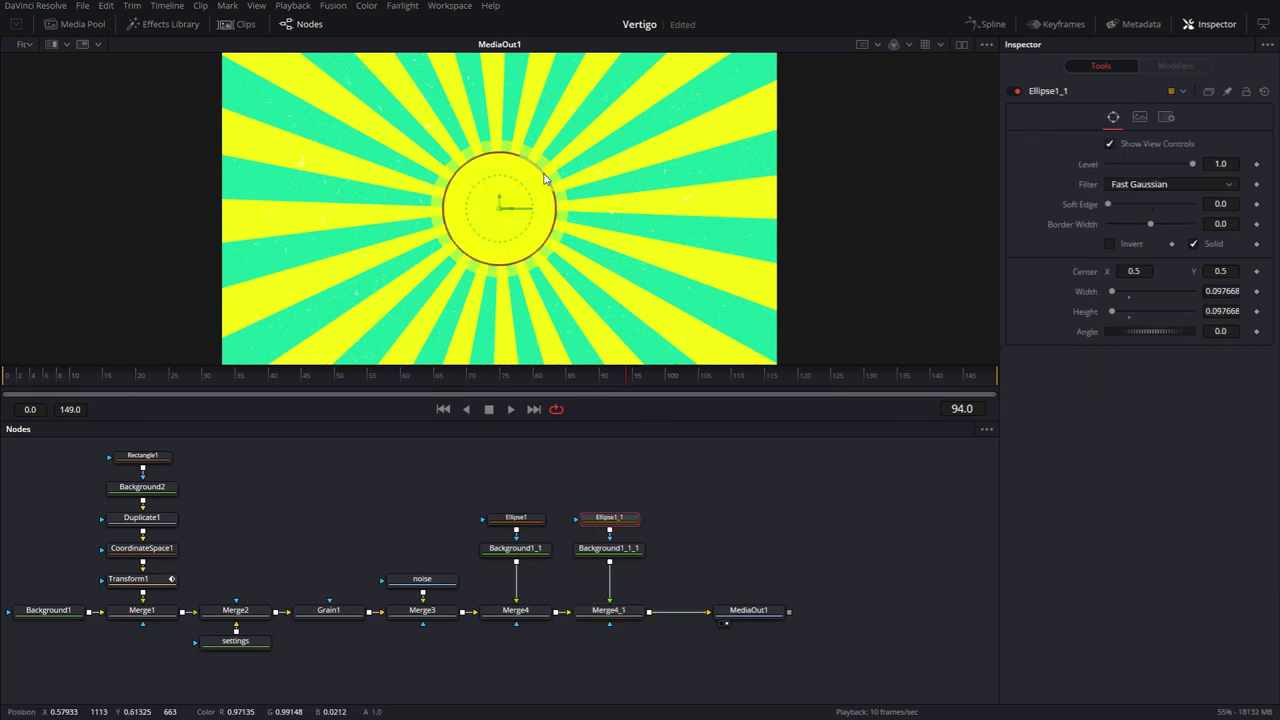
{"action": "left_click_drag", "start_coordinate": [545, 178], "coordinate": [545, 179]}
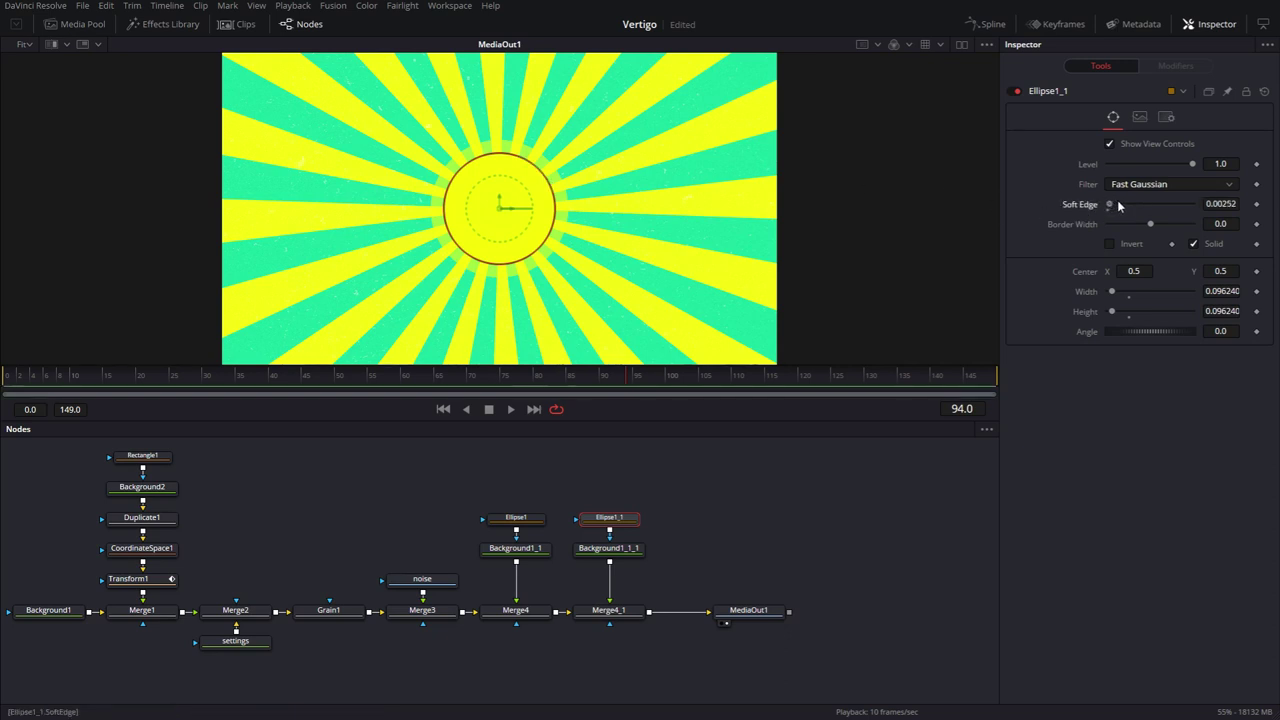
{"action": "left_click_drag", "start_coordinate": [1125, 205], "coordinate": [1128, 206]}
{"action": "left_click", "coordinate": [669, 452]}
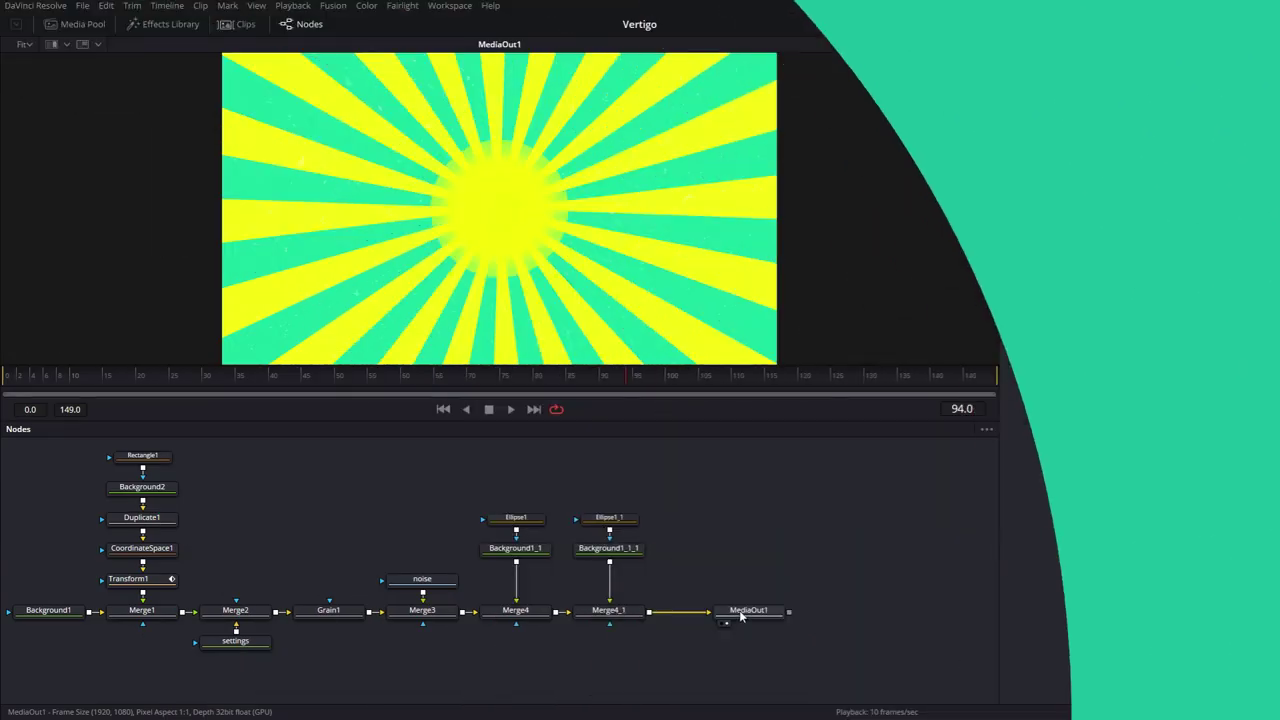
- Shift the MediaOut1 node slightly further right in the node graph
{"action": "left_click_drag", "start_coordinate": [767, 611], "coordinate": [813, 612]}
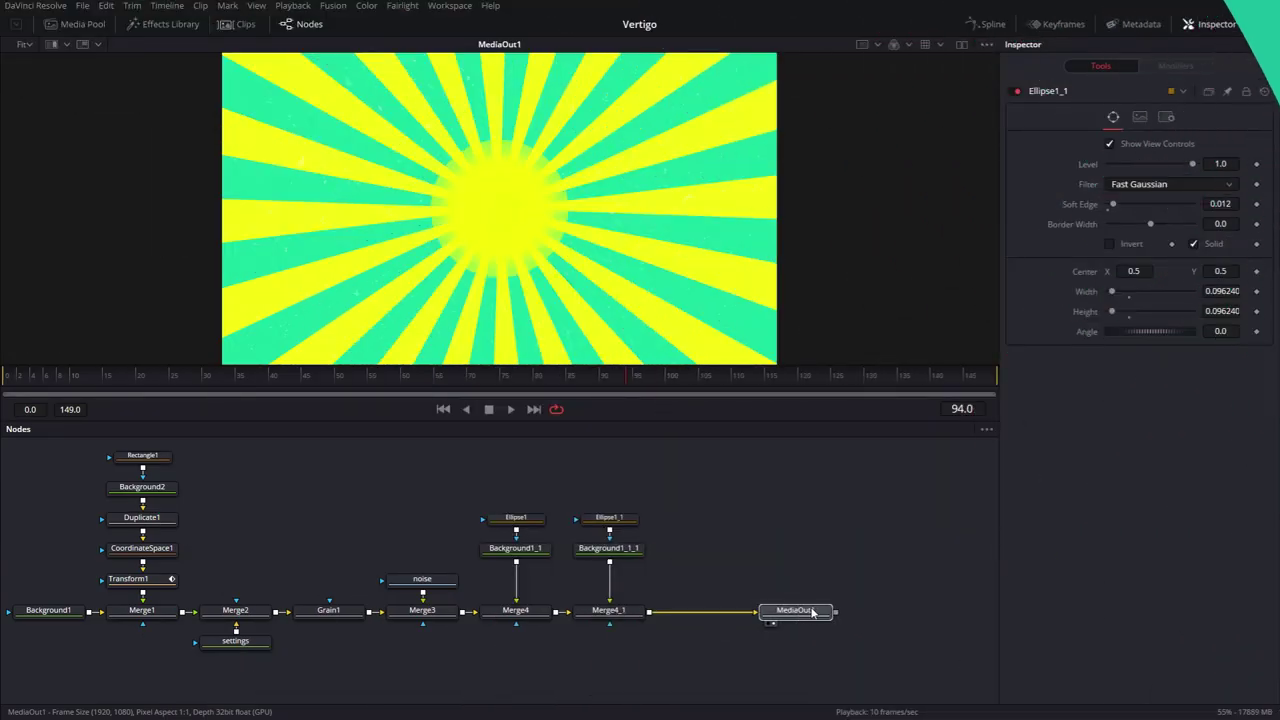
- Add a Text+ node merged over the circle composite and select its My Text placeholder
{"action": "key", "text": "shift+space"}
{"action": "type", "text": "te"}
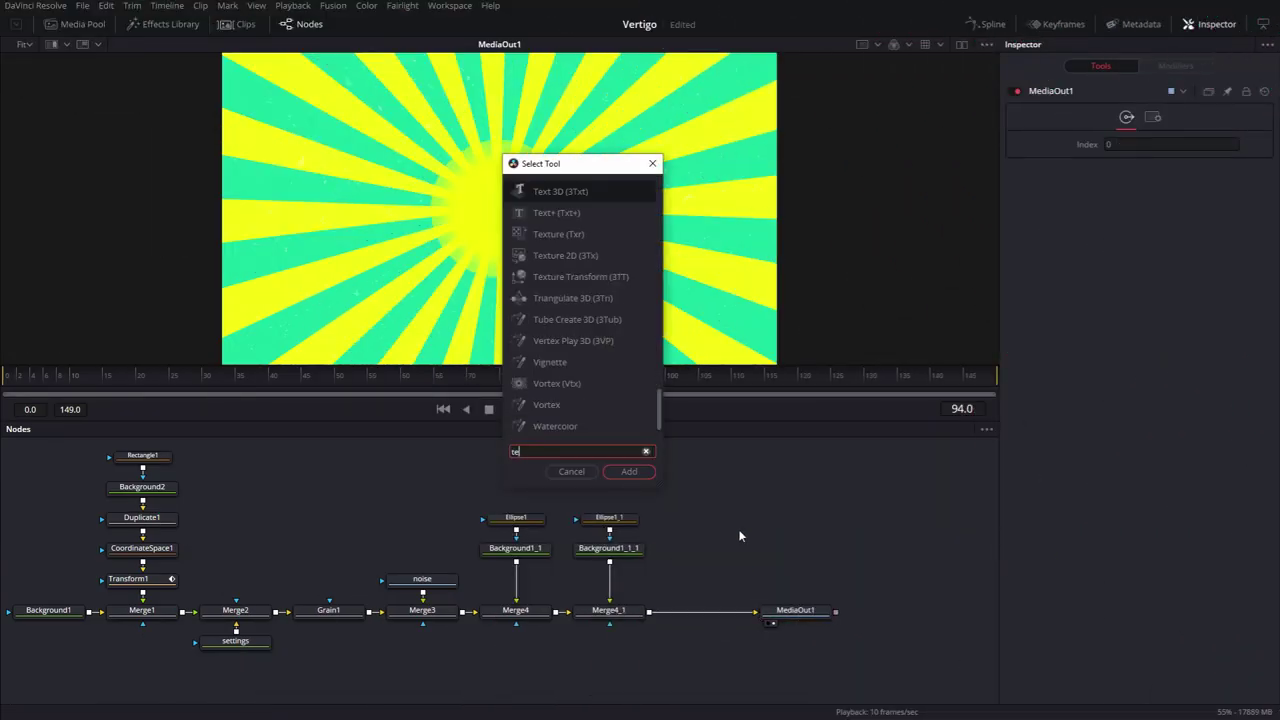
{"action": "type", "text": "xt+"}
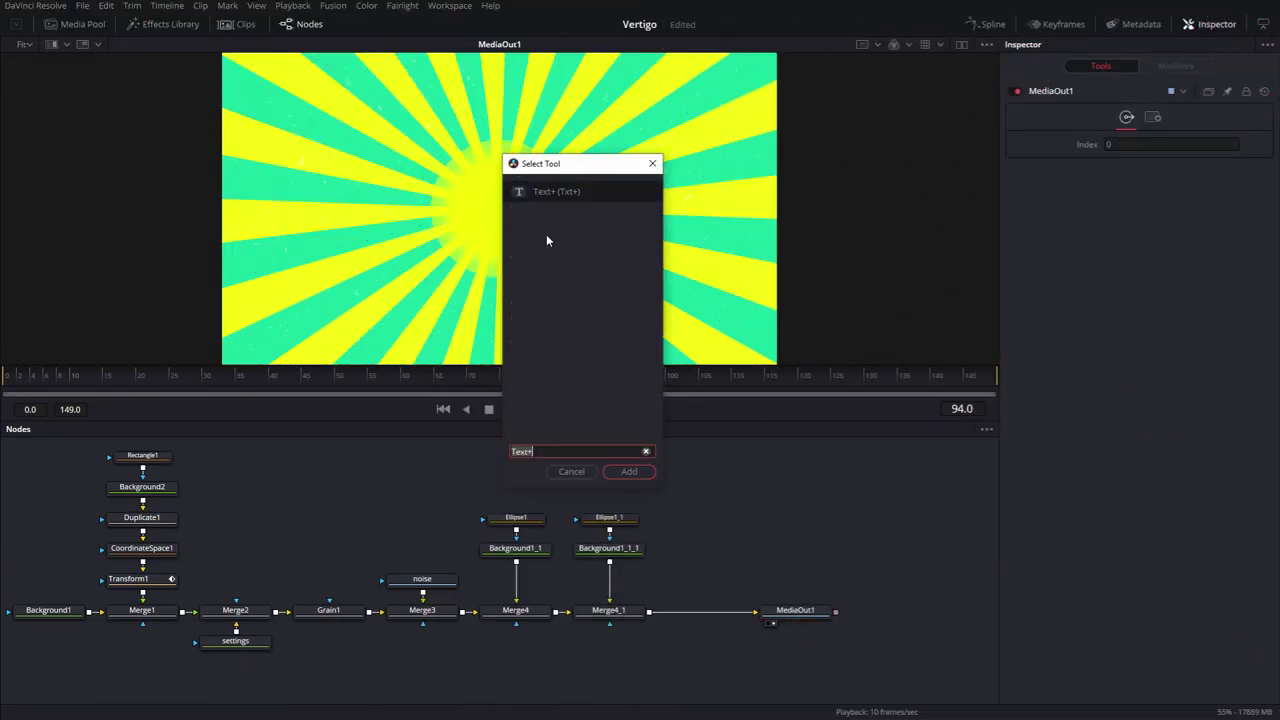
{"action": "left_click", "coordinate": [628, 472]}
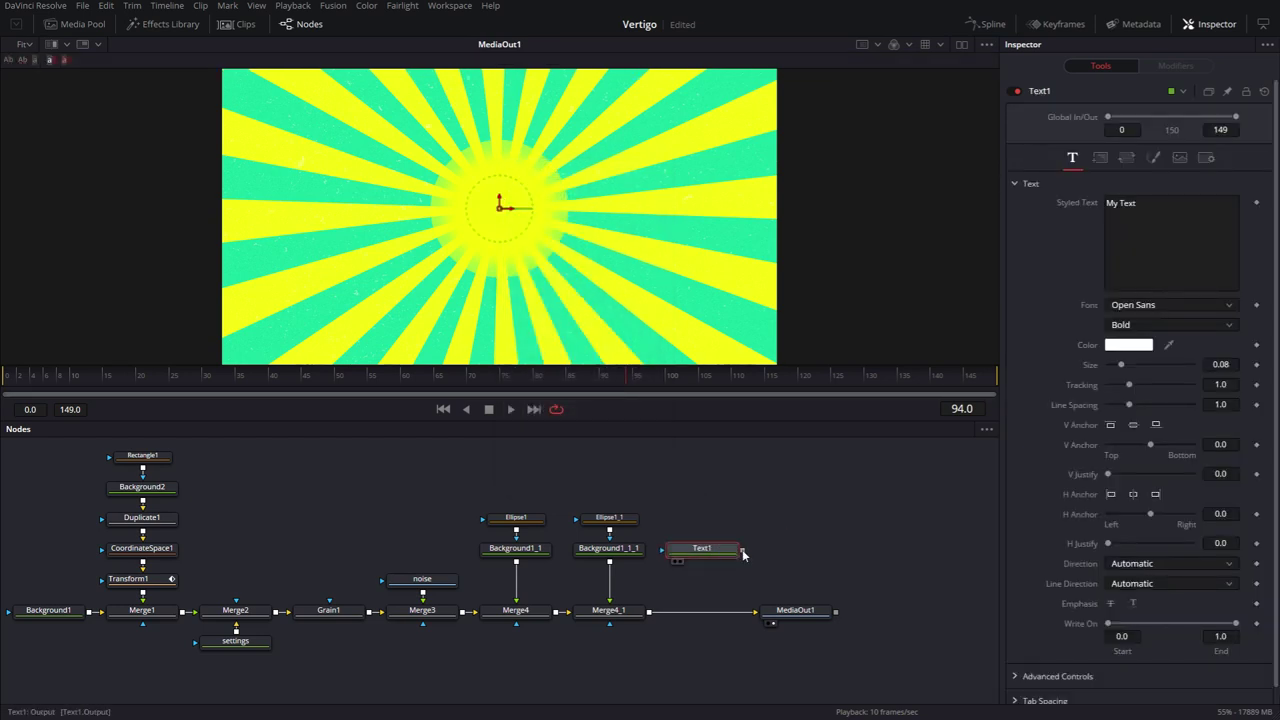
{"action": "left_click_drag", "start_coordinate": [743, 554], "coordinate": [650, 614]}
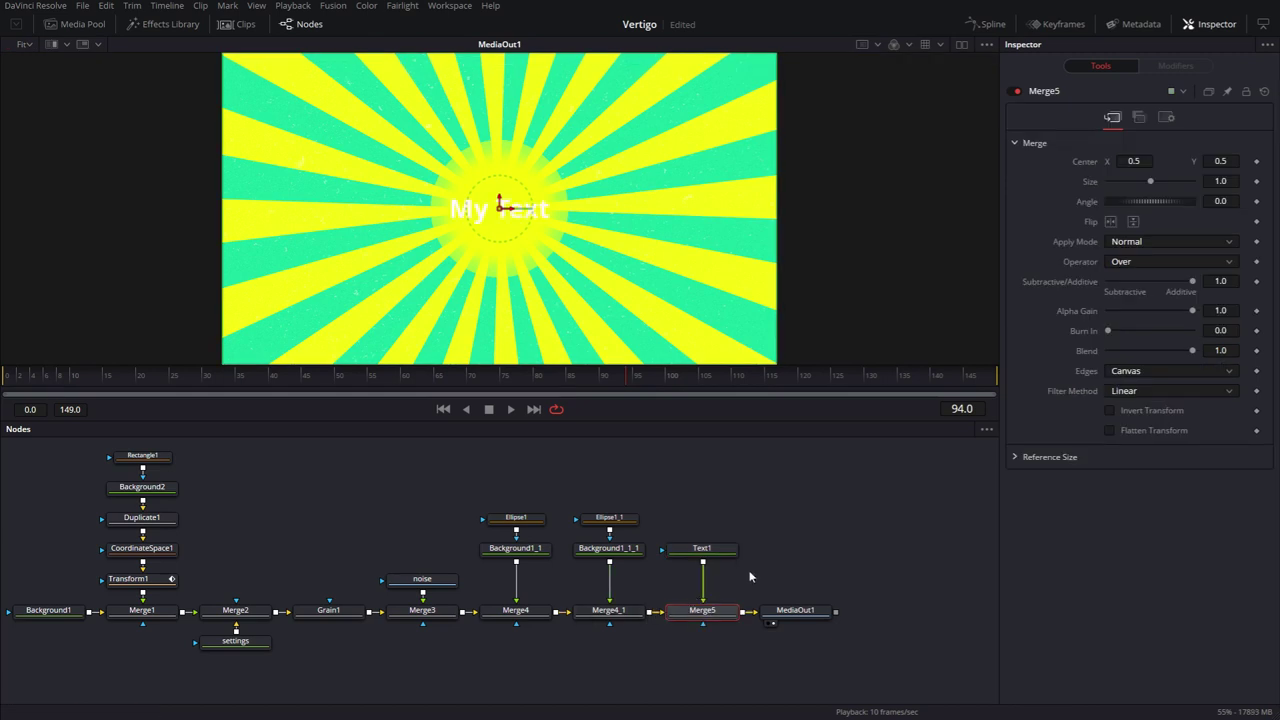
{"action": "left_click", "coordinate": [707, 550]}
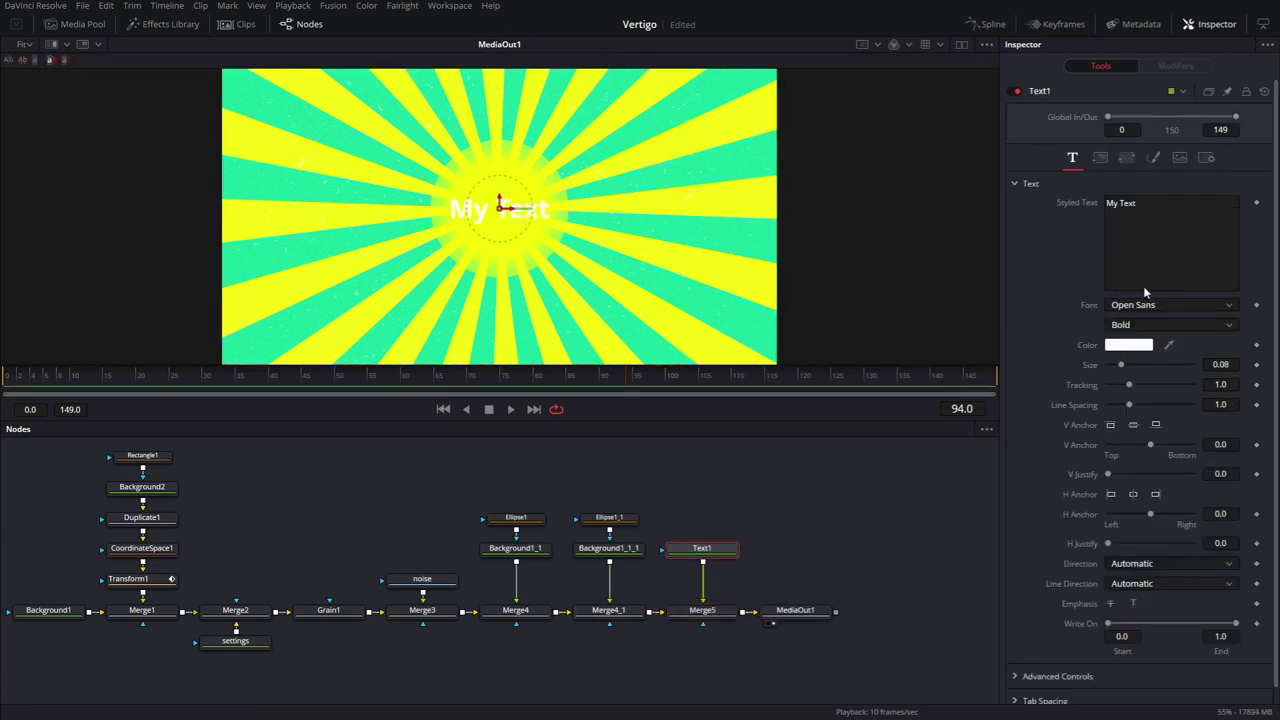
{"action": "left_click_drag", "start_coordinate": [1140, 203], "coordinate": [1053, 204]}
- Replace the placeholder with SUBSCRIBE! and set the font to Montserrat Black
{"action": "key", "text": "BackSpace"}
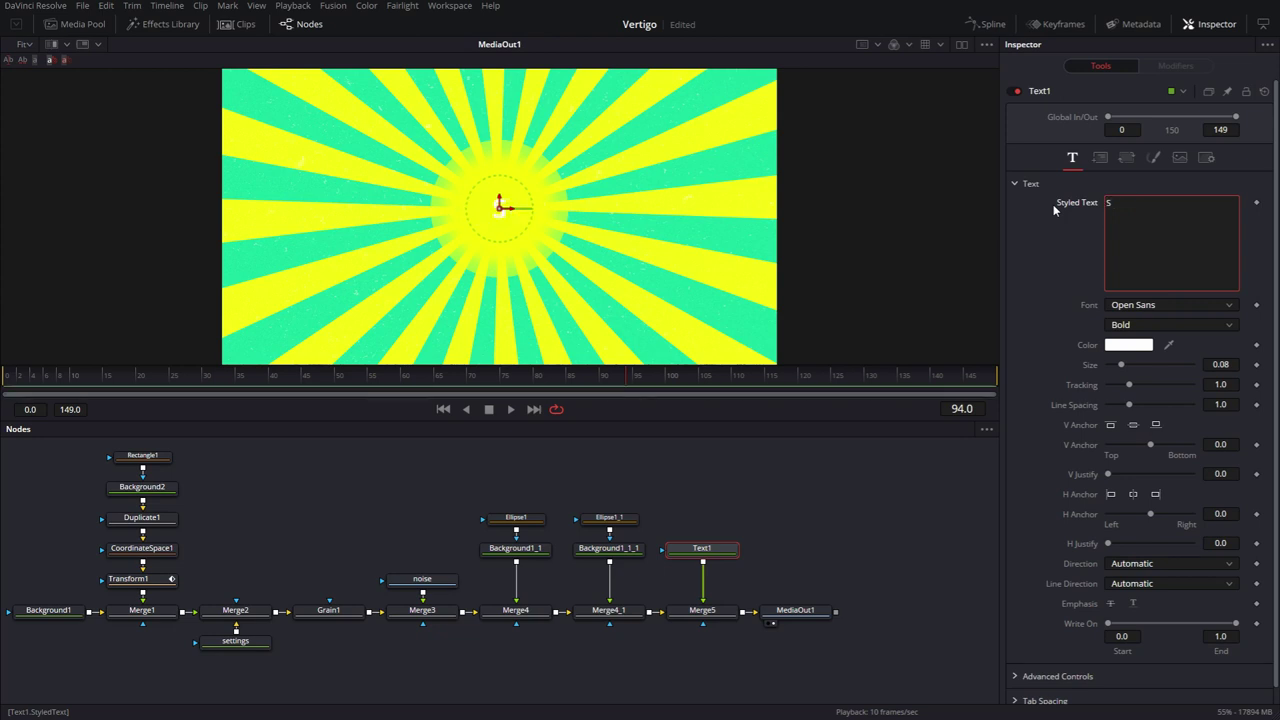
{"action": "type", "text": "SUBSCRIBE!"}
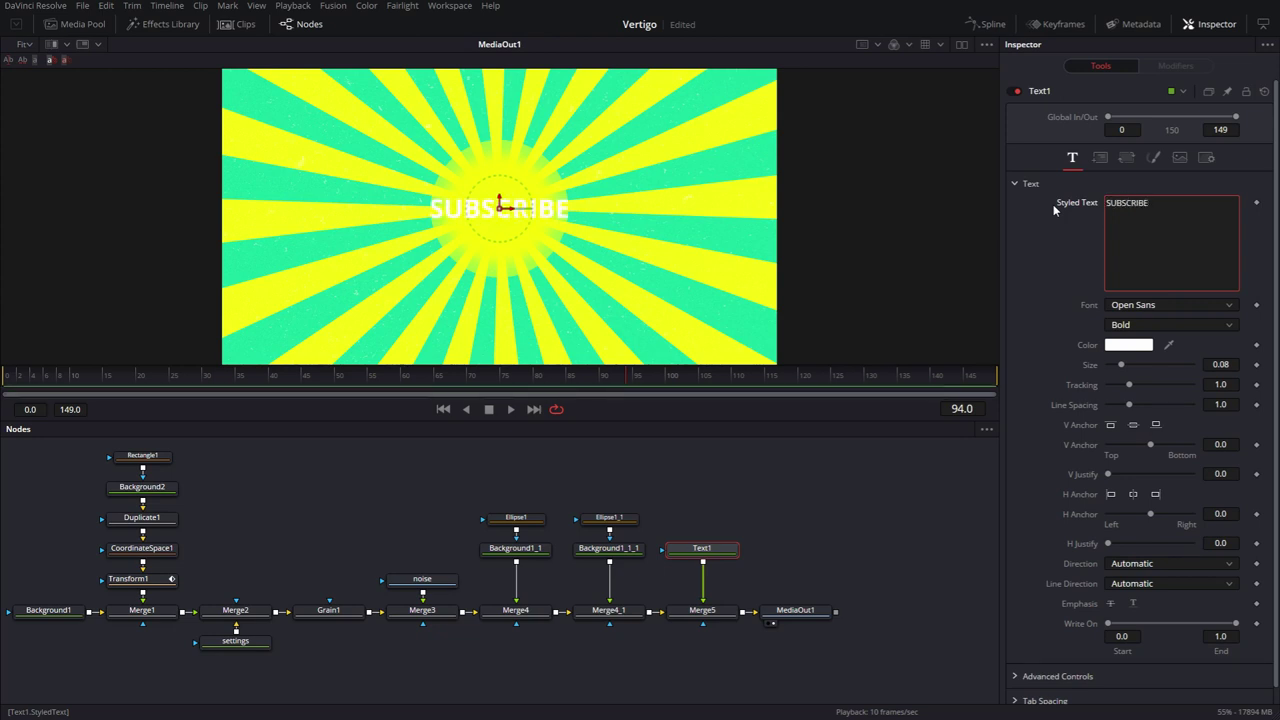
{"action": "left_click", "coordinate": [1132, 304]}
{"action": "scroll", "coordinate": [1142, 422], "scroll_direction": "up", "scroll_amount": 3}
{"action": "scroll", "coordinate": [1160, 390], "scroll_direction": "up", "scroll_amount": 1}
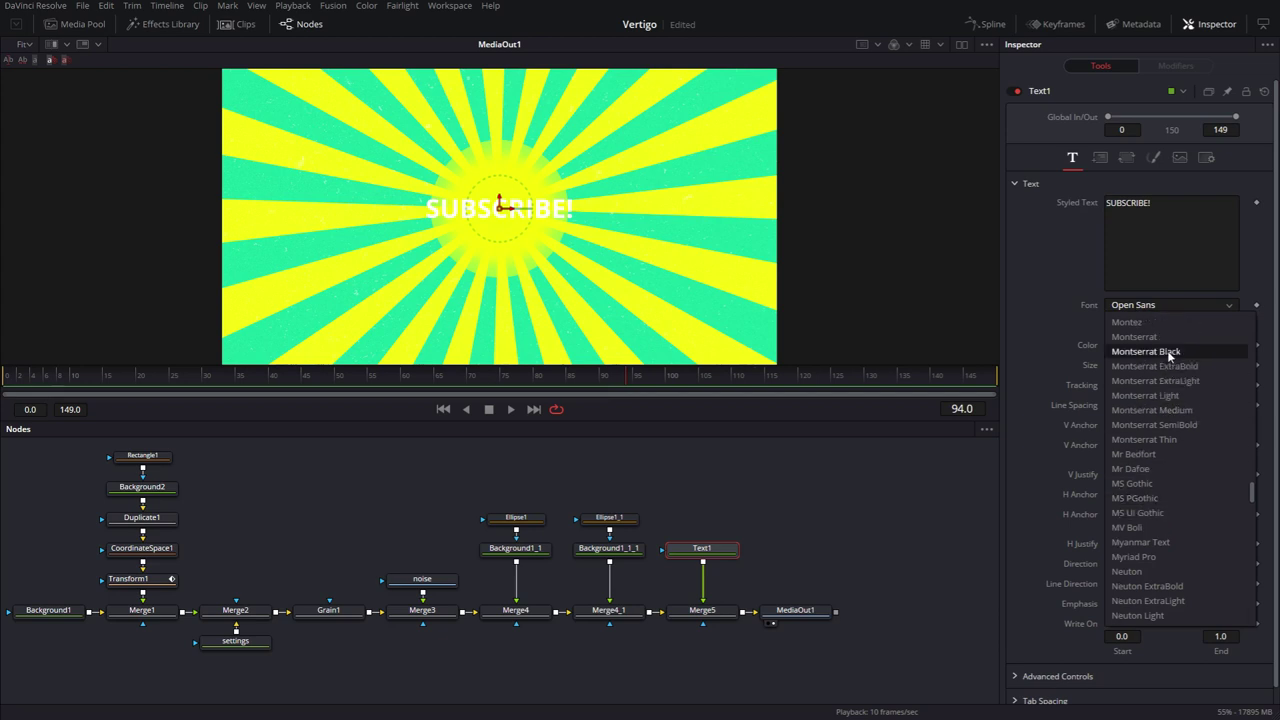
{"action": "left_click", "coordinate": [1169, 352]}
- Make the title Italic with text size 0.1811
{"action": "left_click", "coordinate": [1161, 324]}
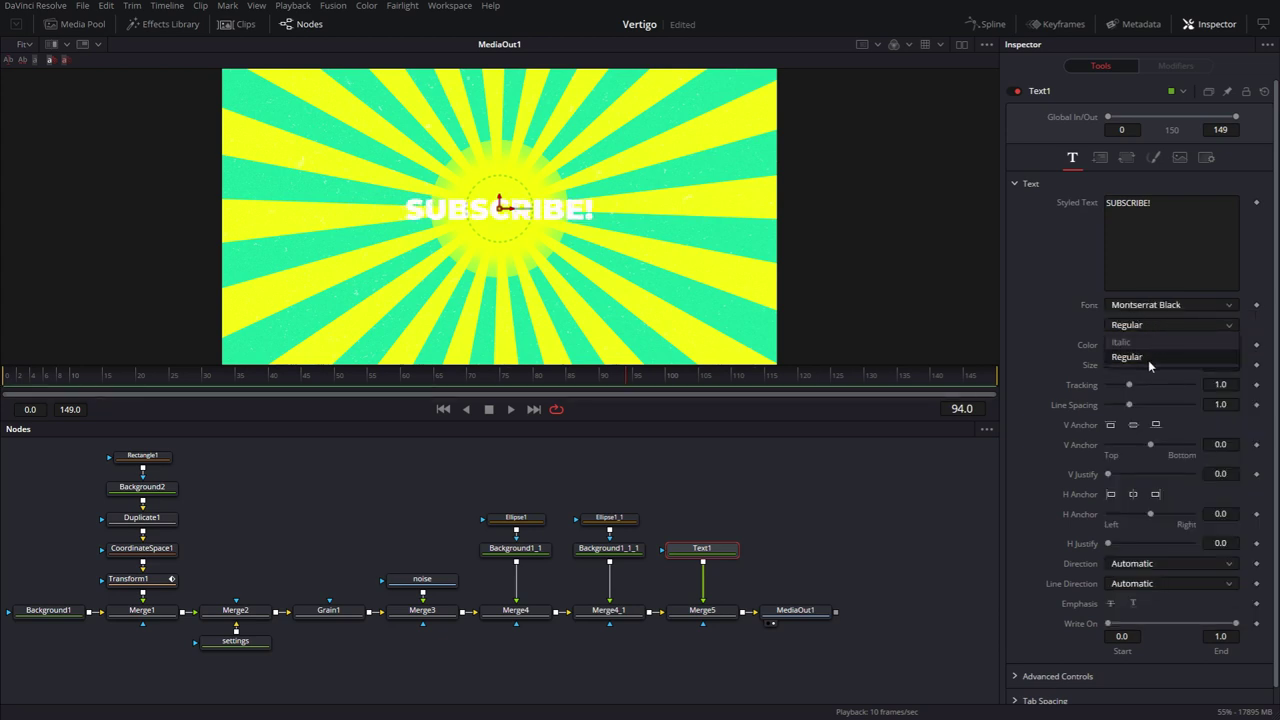
{"action": "left_click", "coordinate": [1149, 342]}
{"action": "left_click", "coordinate": [1221, 364]}
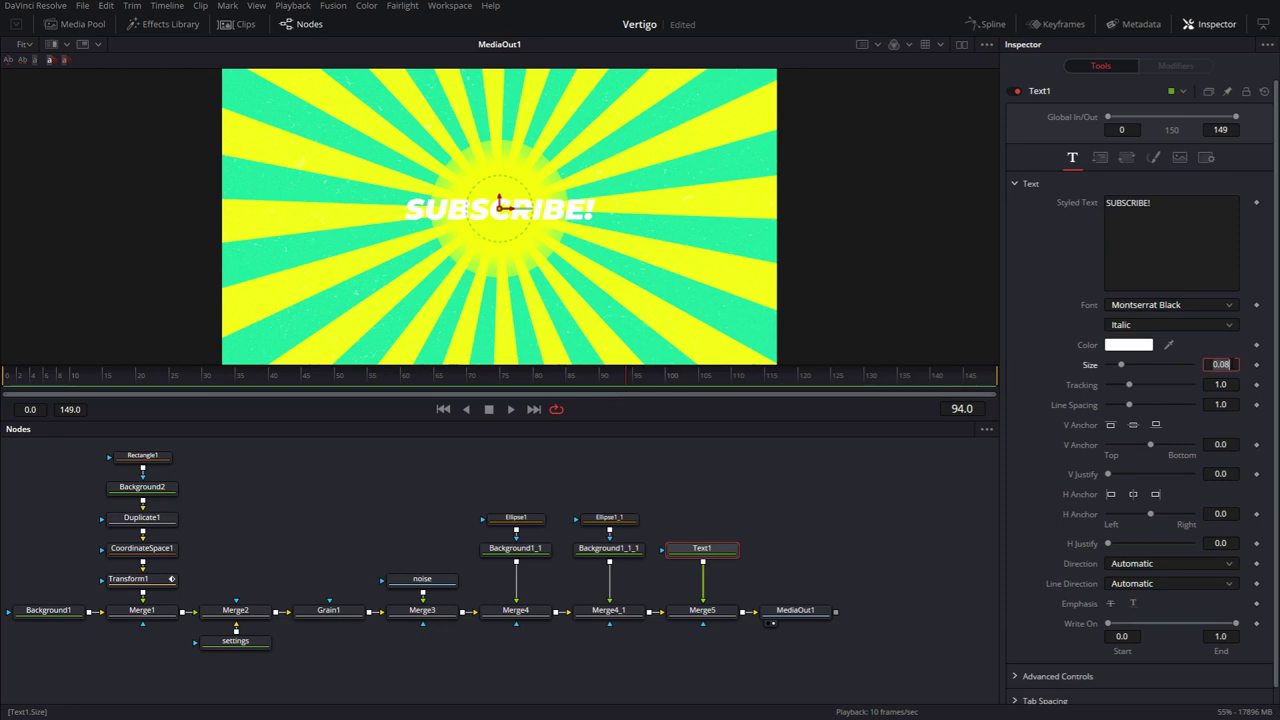
{"action": "type", "text": "0.1811"}
{"action": "key", "text": "Tab"}
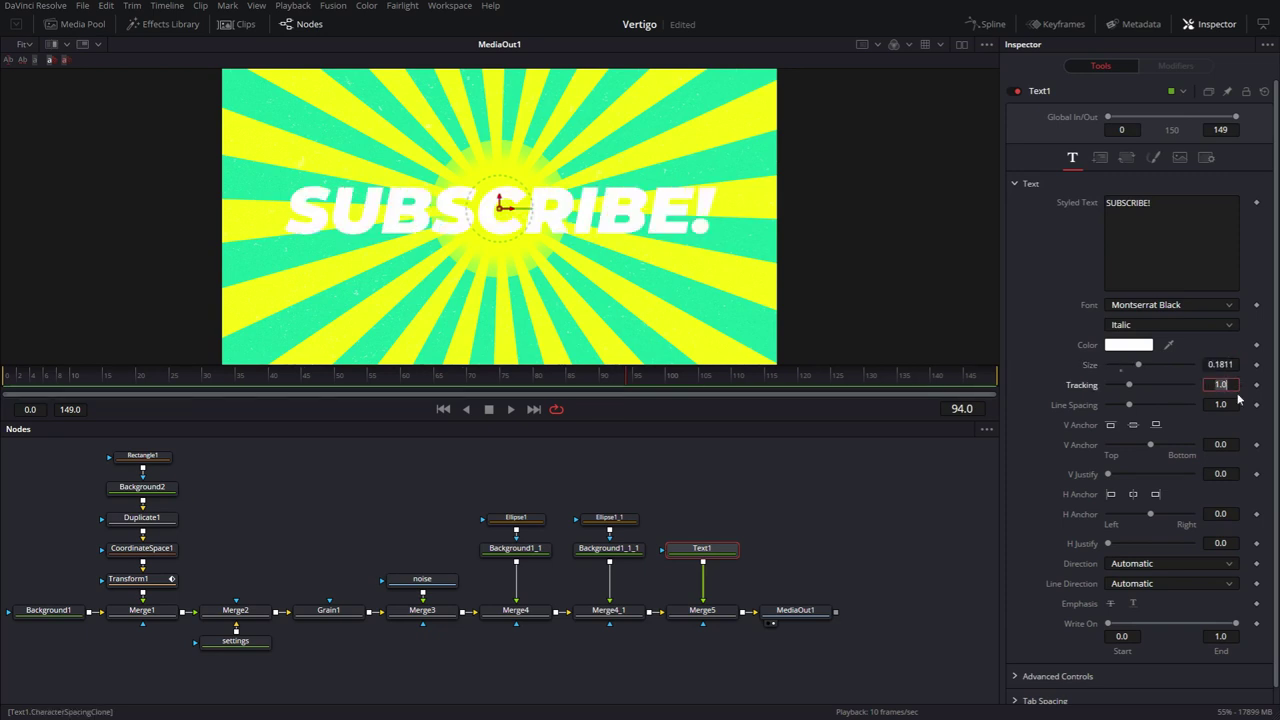
- Set tracking to 1.15 and enable shading element 2 as the title outline
{"action": "type", "text": "1.15"}
{"action": "key", "text": "Tab"}
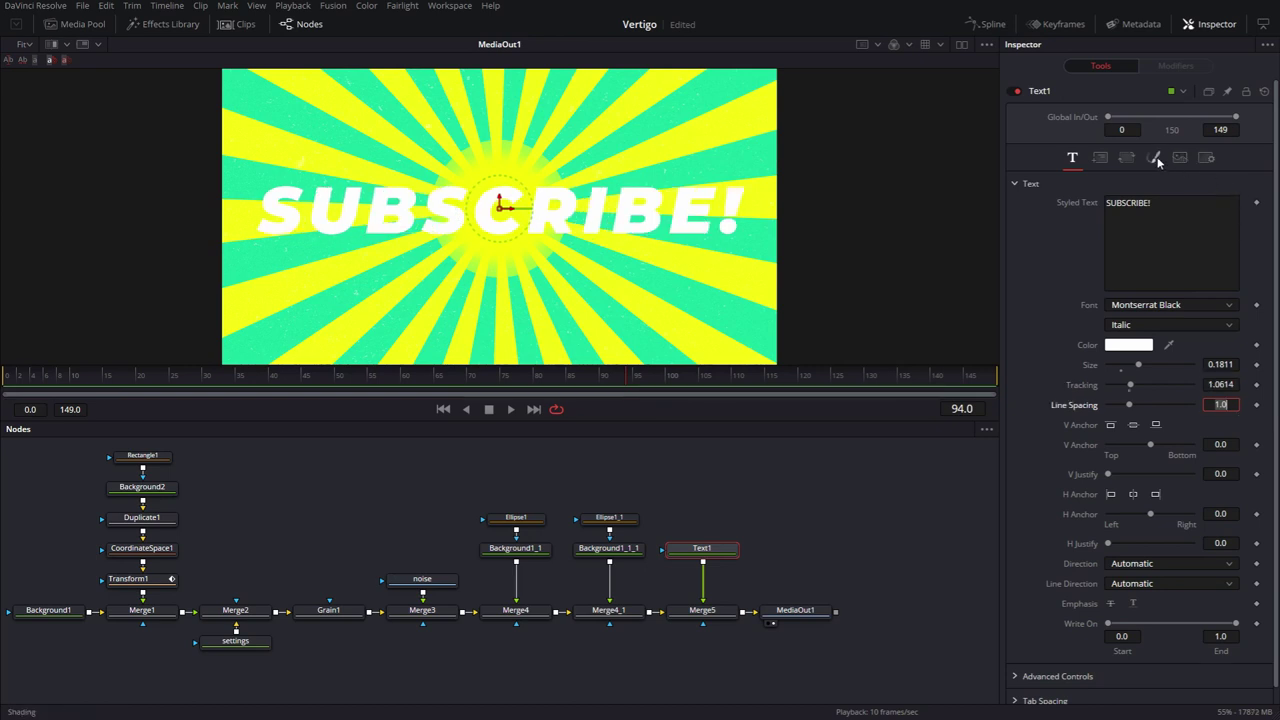
{"action": "left_click", "coordinate": [1155, 158]}
{"action": "left_click", "coordinate": [1143, 203]}
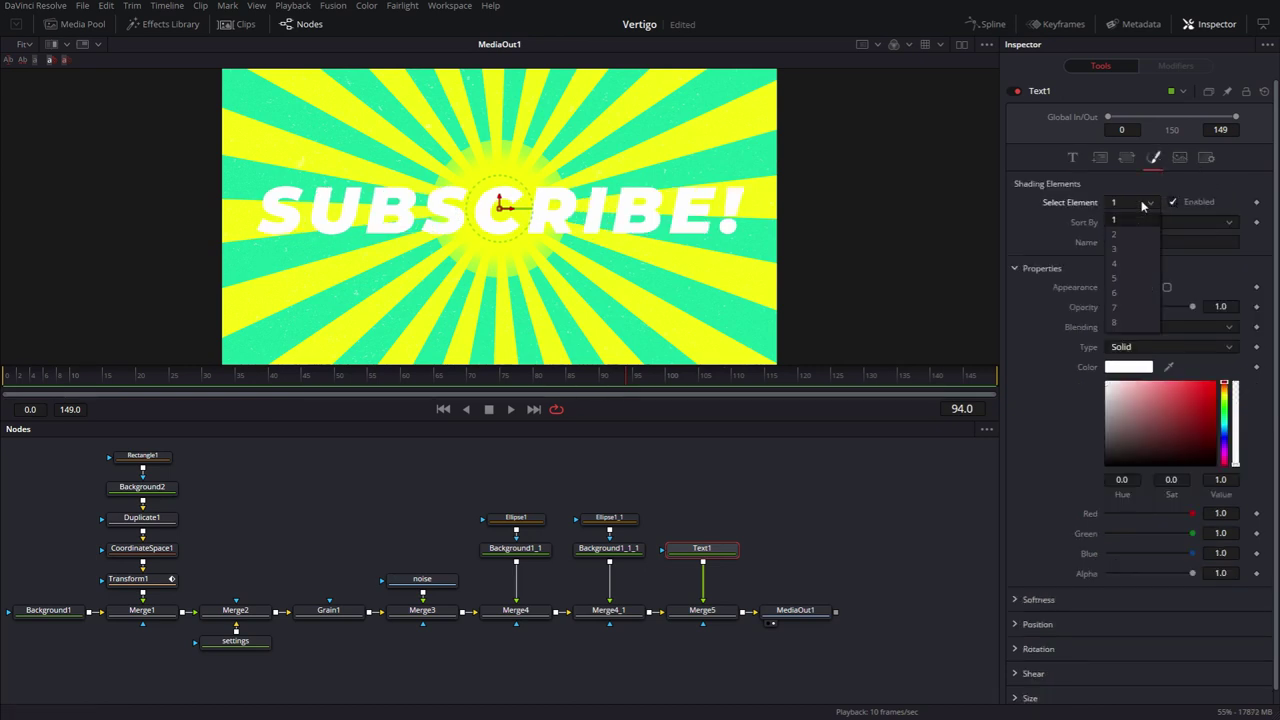
{"action": "left_click", "coordinate": [1138, 236]}
{"action": "left_click", "coordinate": [1174, 202]}
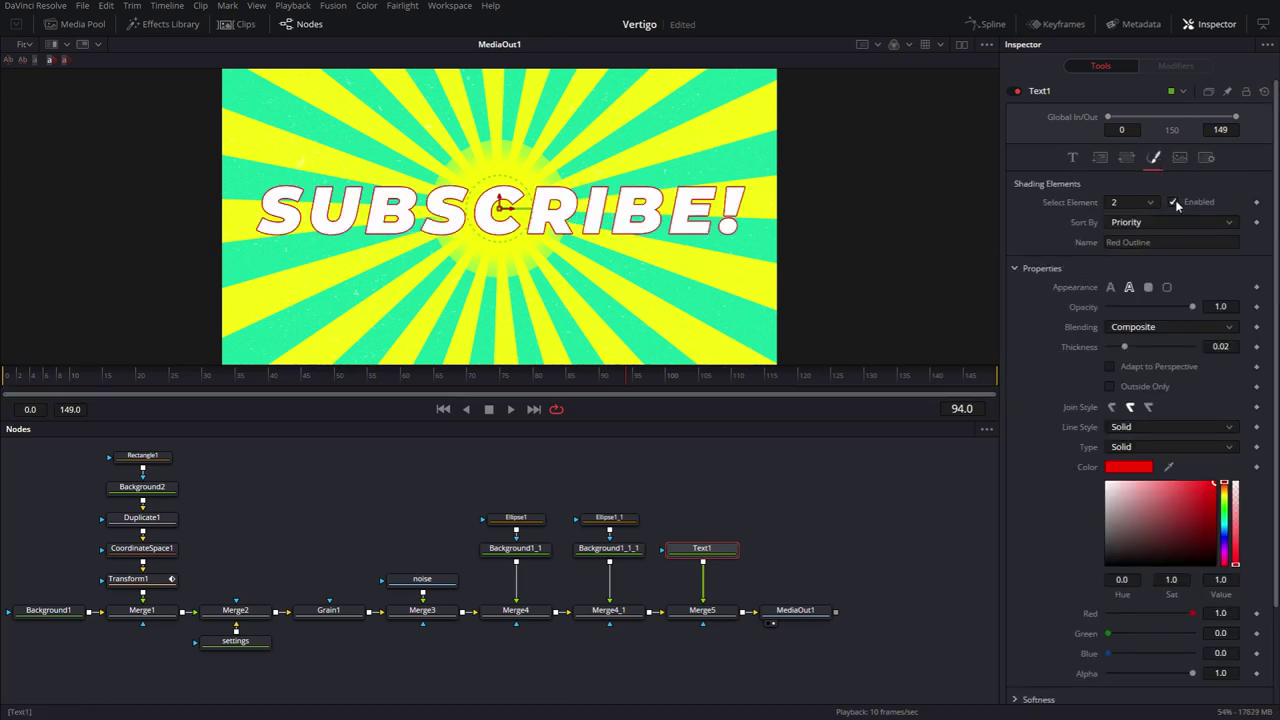
- Colour the outline teal #1289a7 and thicken it to about 0.075
{"action": "left_click", "coordinate": [1114, 472]}
{"action": "double_click", "coordinate": [710, 458]}
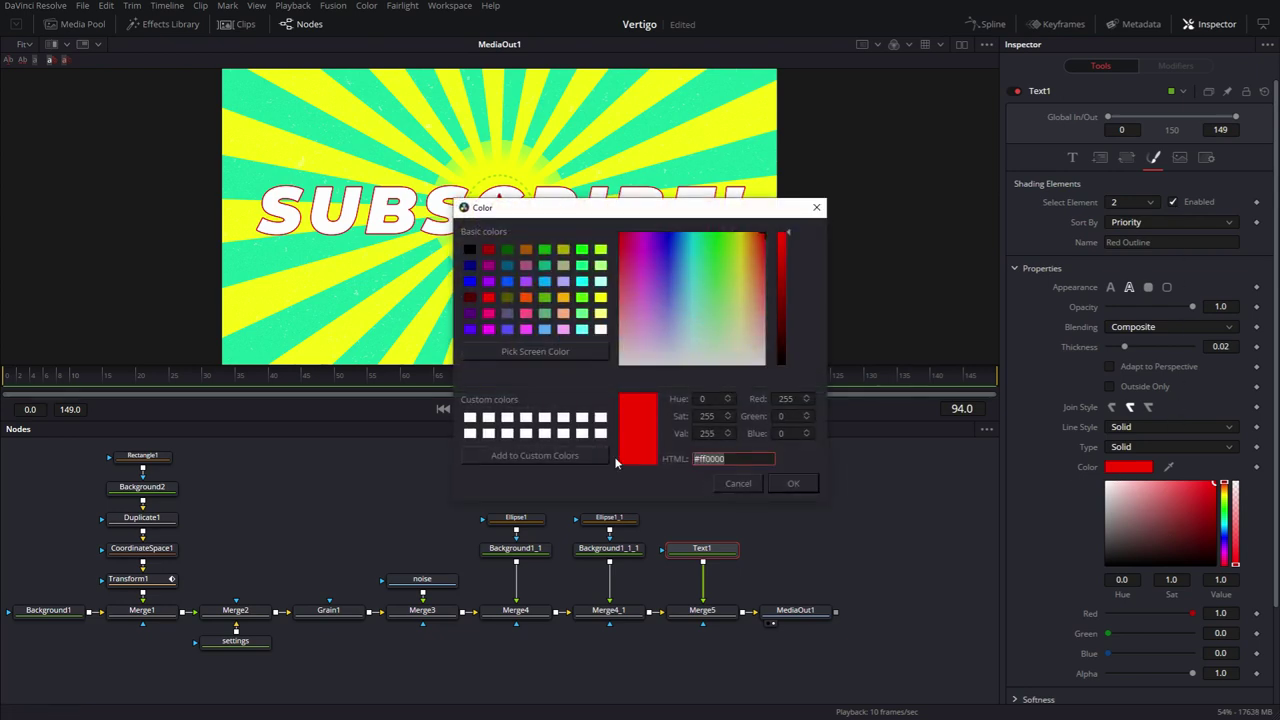
{"action": "type", "text": "#1289a7"}
{"action": "left_click", "coordinate": [784, 487]}
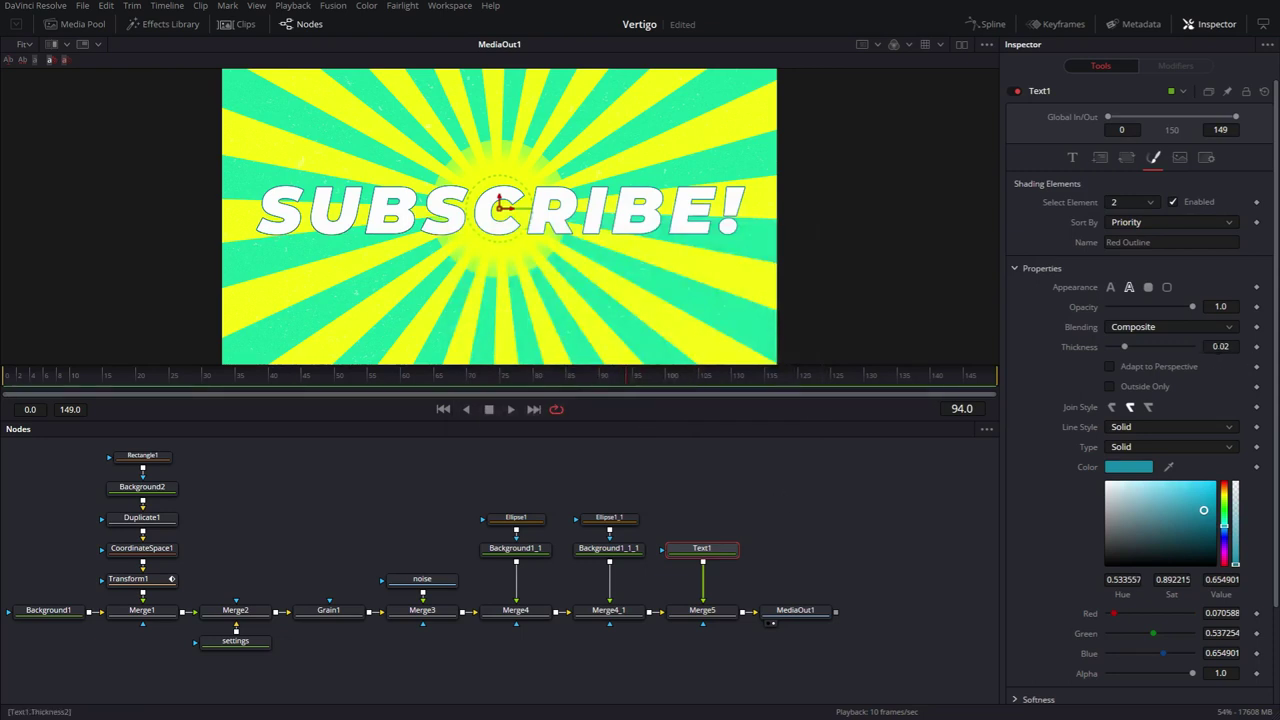
{"action": "left_click_drag", "start_coordinate": [1124, 346], "coordinate": [1171, 347]}
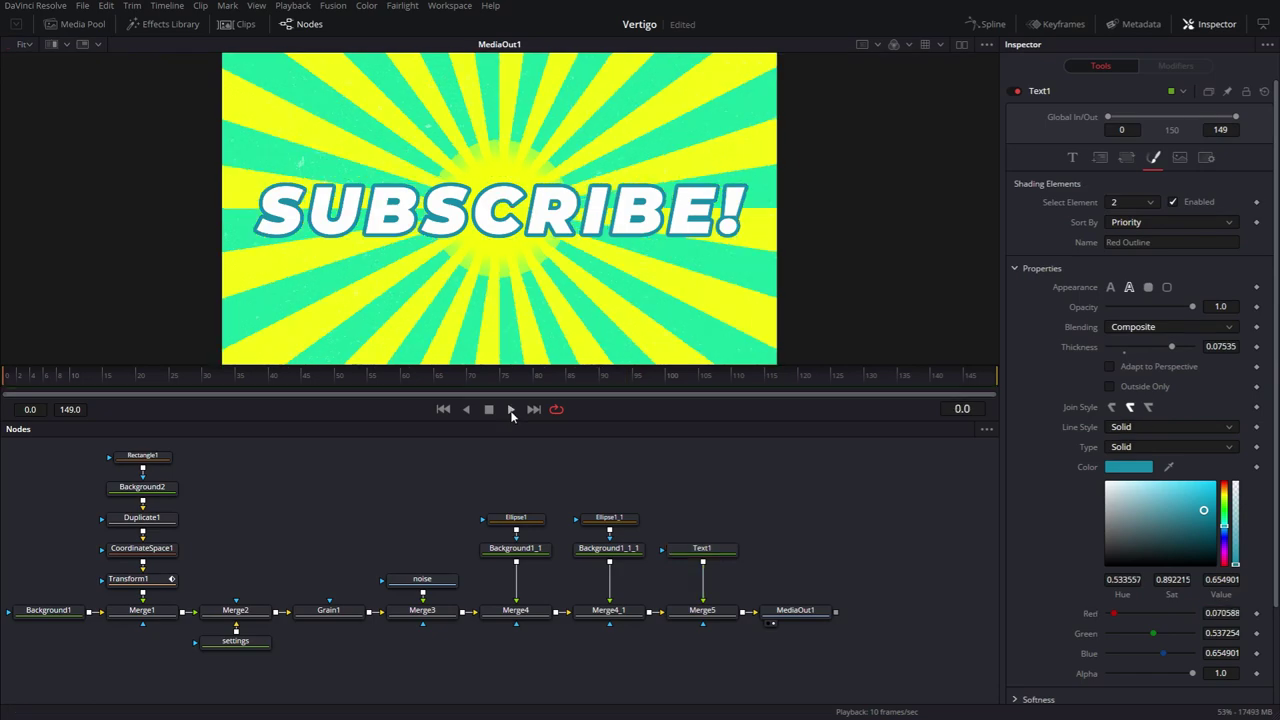
- Play the composite in an enlarged viewer, then return to the node graph and stop playback
{"action": "left_click", "coordinate": [511, 410]}
{"action": "key", "text": "shift+f"}
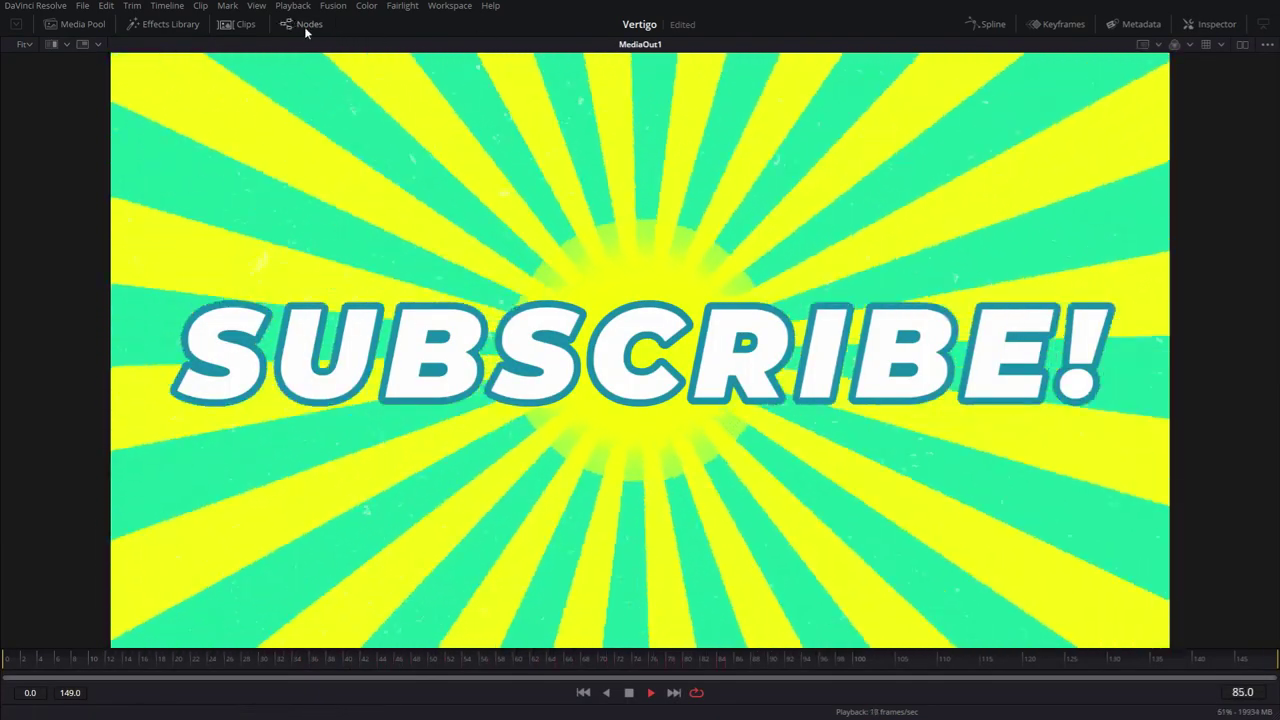
{"action": "left_click", "coordinate": [300, 24]}
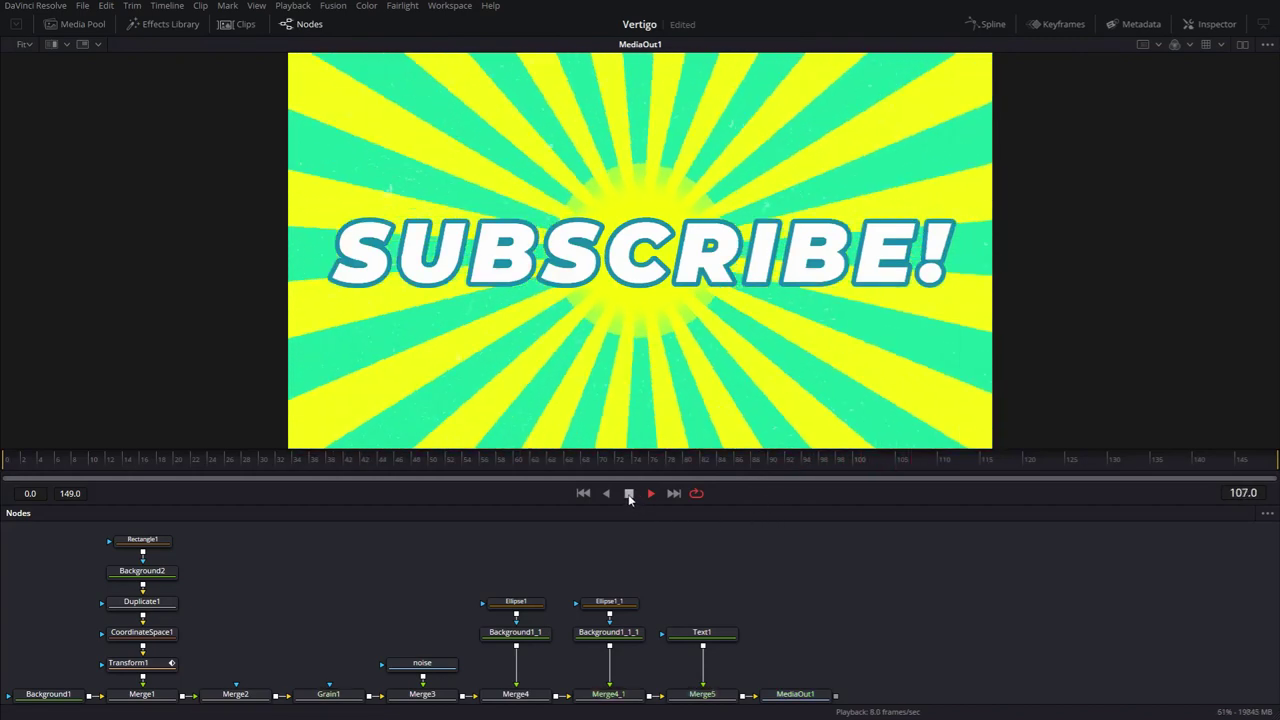
{"action": "left_click", "coordinate": [629, 494]}
- Move the Rectangle1 and Background2 nodes higher in the node graph
{"action": "left_click_drag", "start_coordinate": [418, 545], "coordinate": [580, 617]}
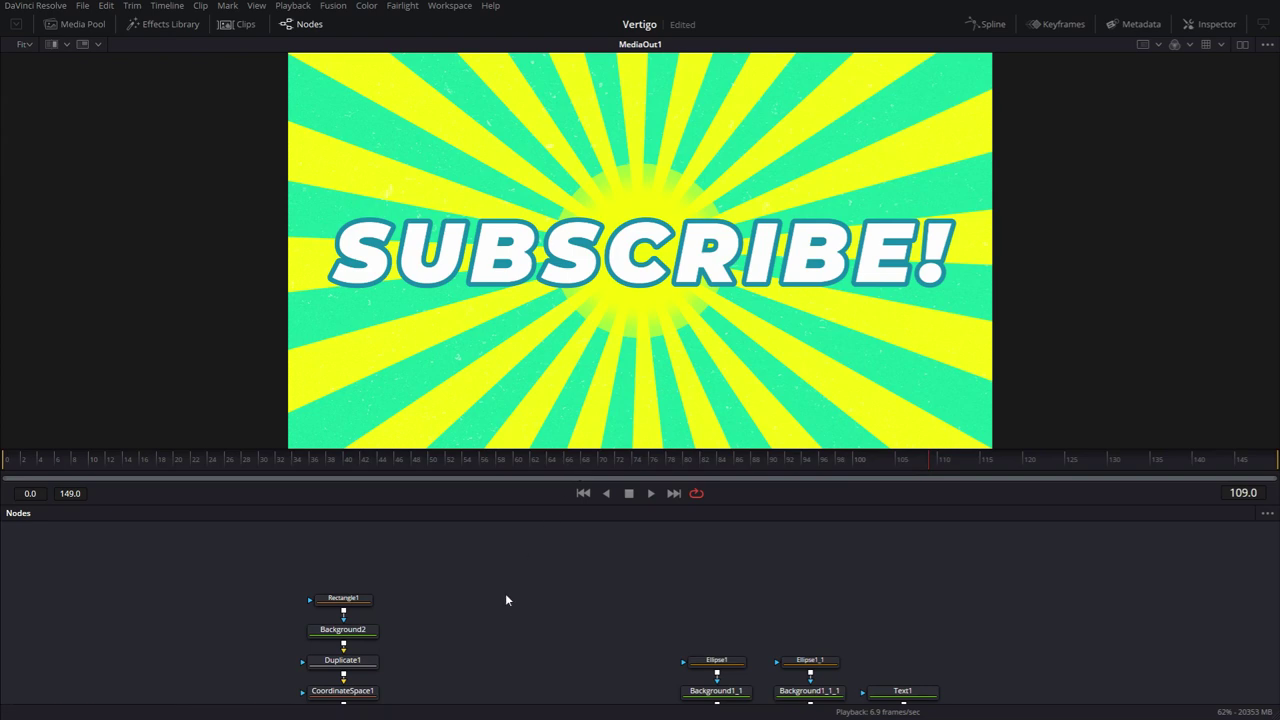
{"action": "left_click_drag", "start_coordinate": [337, 631], "coordinate": [374, 603]}
{"action": "left_click", "coordinate": [426, 614]}
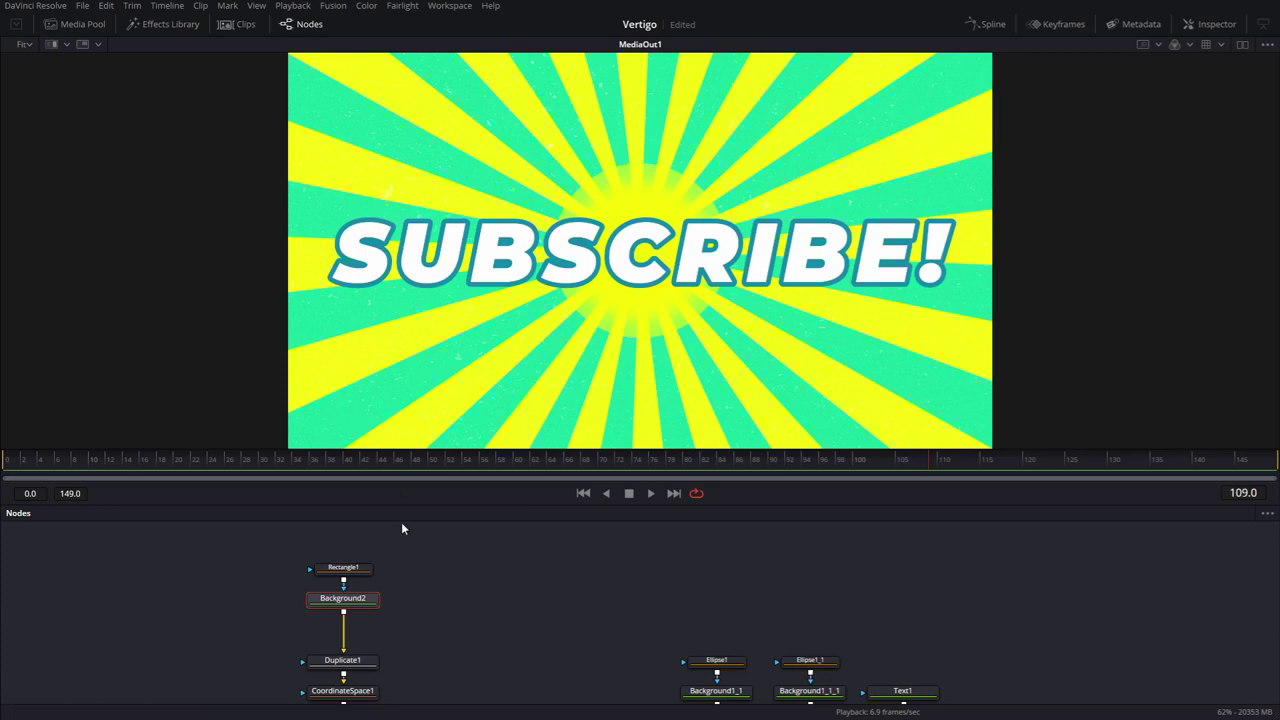
- Insert a Transform node after Background2 and keyframe its Size at 0 on frame 0
{"action": "key", "text": "shift+space"}
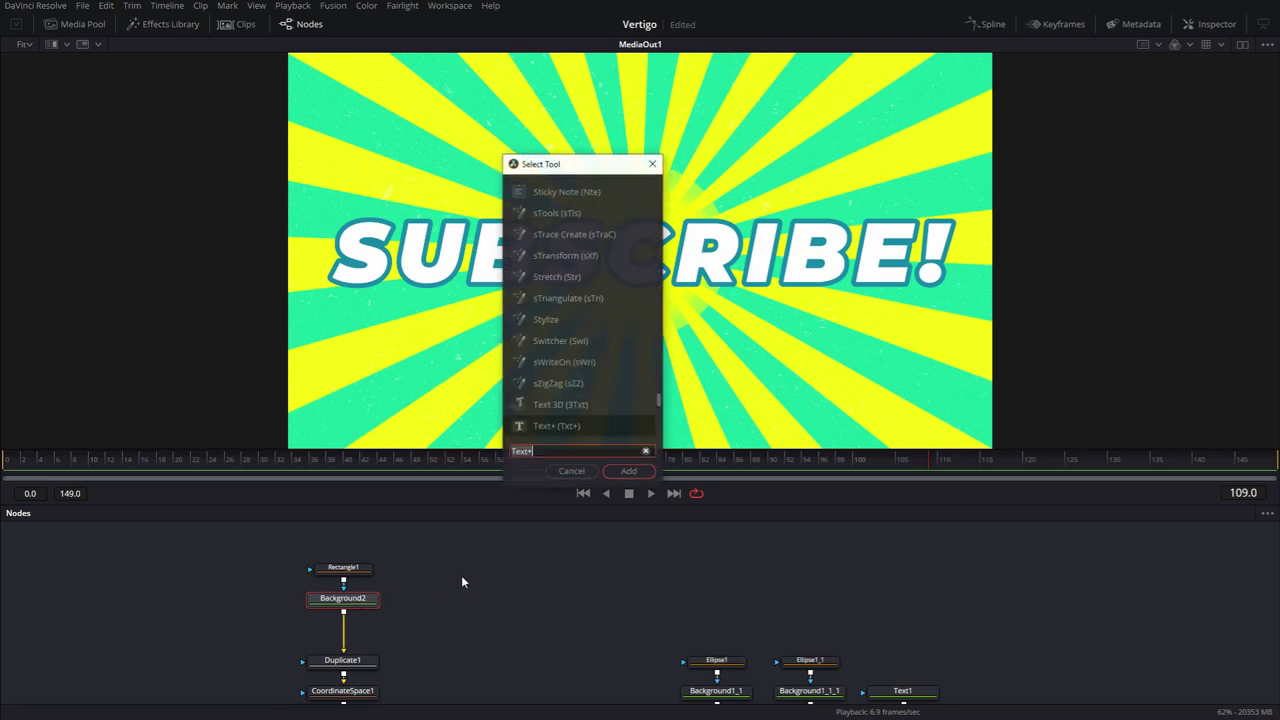
{"action": "type", "text": "xf"}
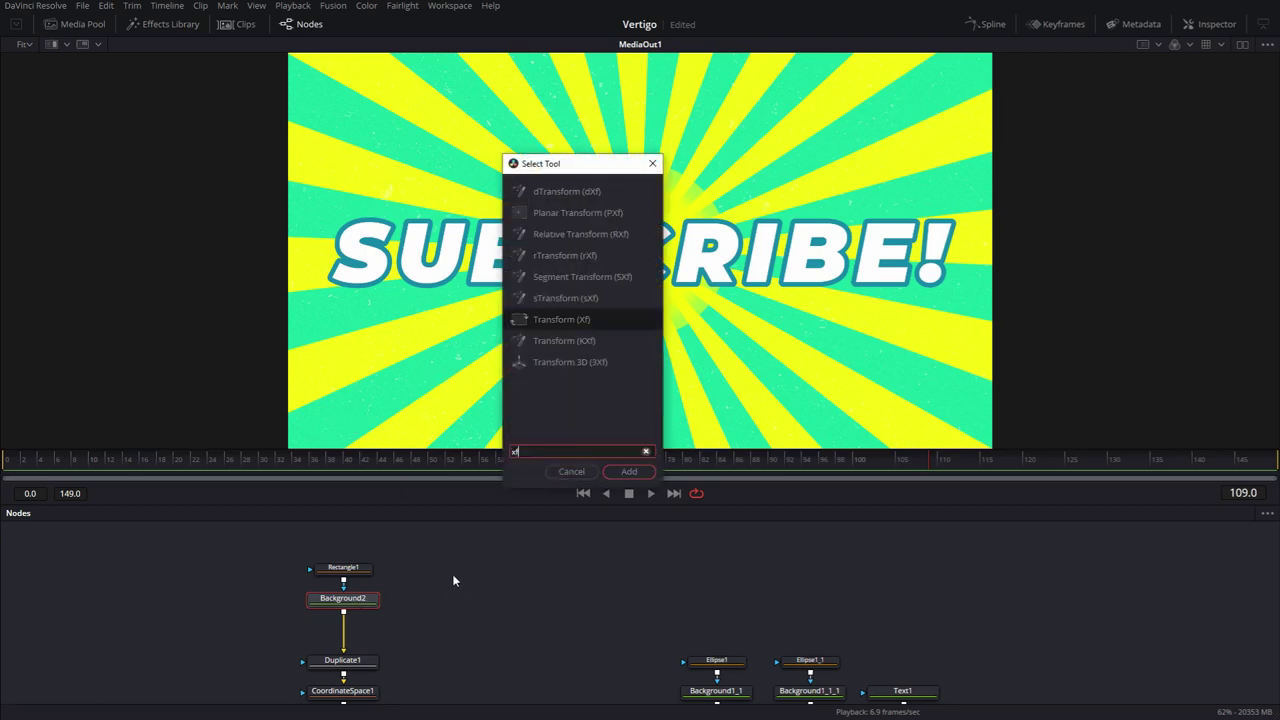
{"action": "left_click", "coordinate": [630, 470]}
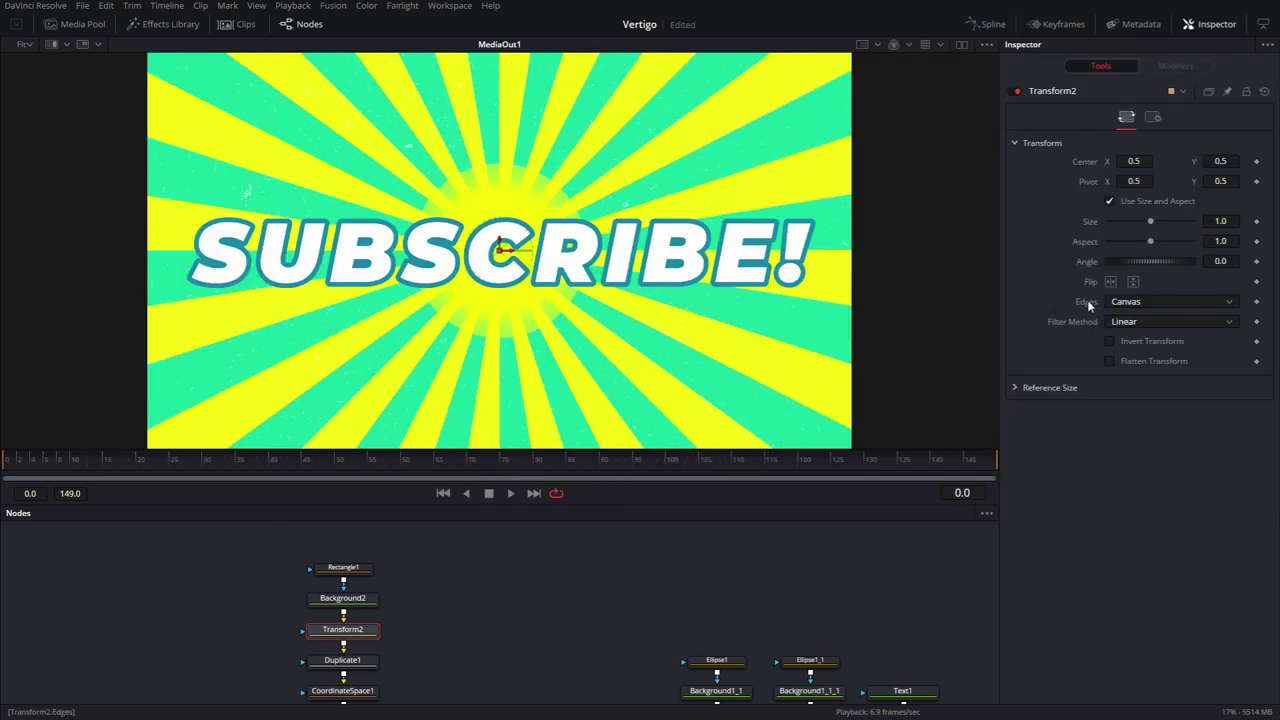
{"action": "left_click_drag", "start_coordinate": [1151, 222], "coordinate": [1027, 230]}
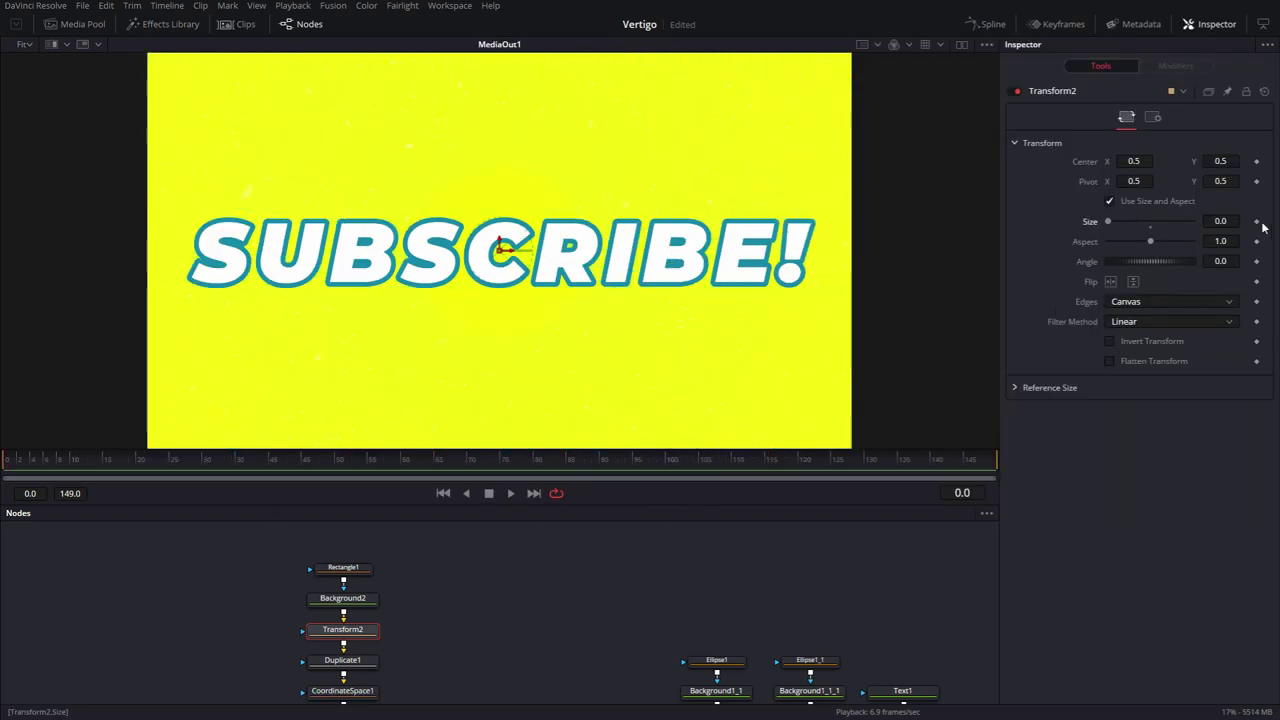
{"action": "left_click", "coordinate": [1257, 221]}
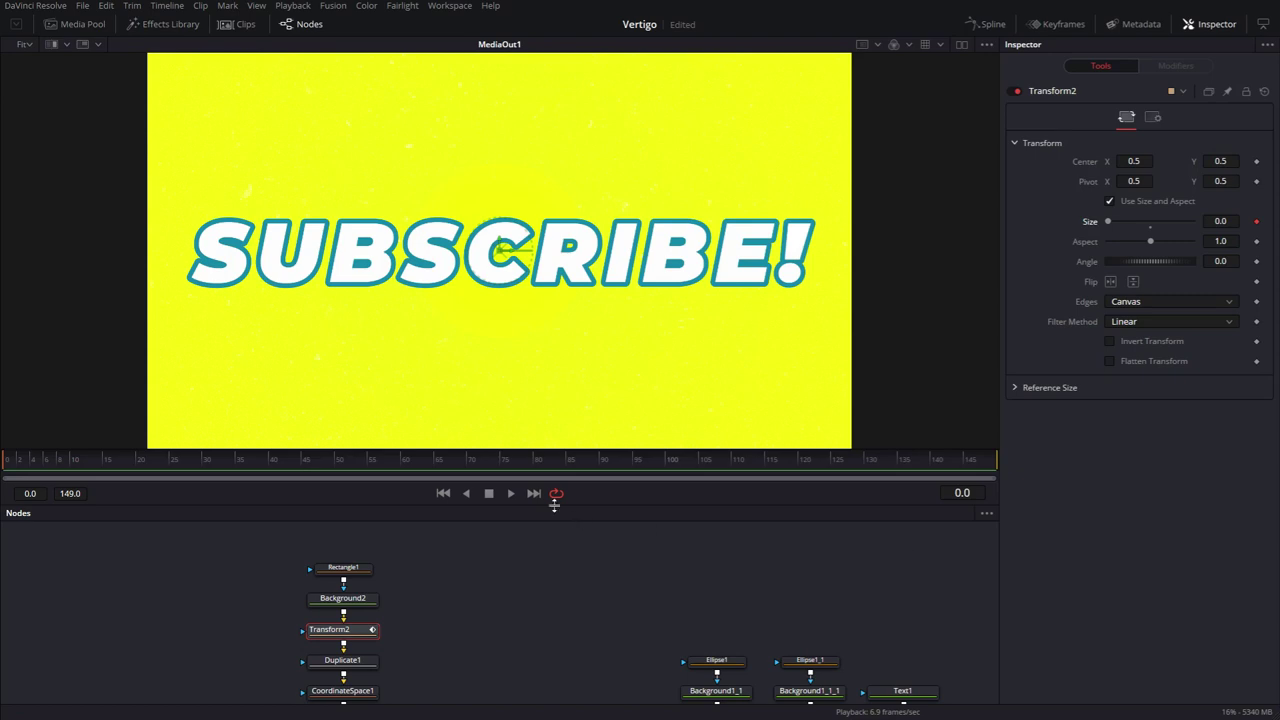
- Keyframe Size back to 1 at frame 70 and set the render end to frame 80
{"action": "left_click", "coordinate": [467, 465]}
{"action": "double_click", "coordinate": [1157, 226]}
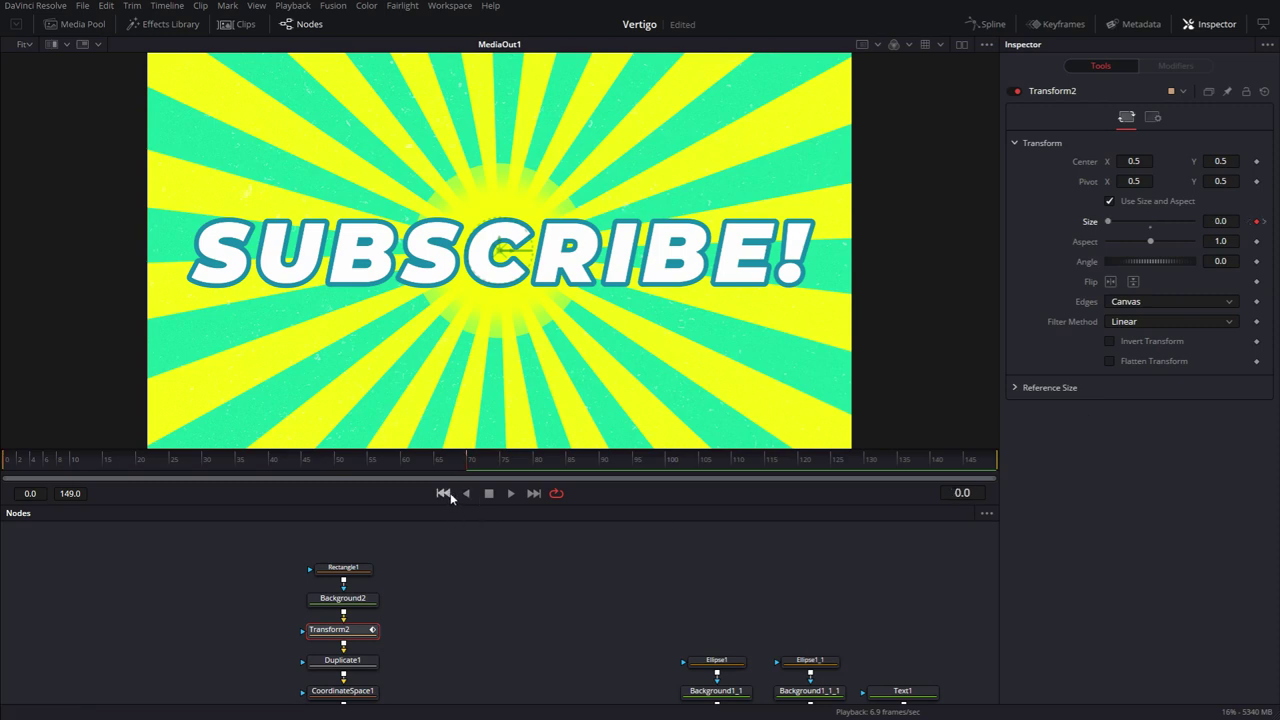
{"action": "left_click", "coordinate": [70, 493]}
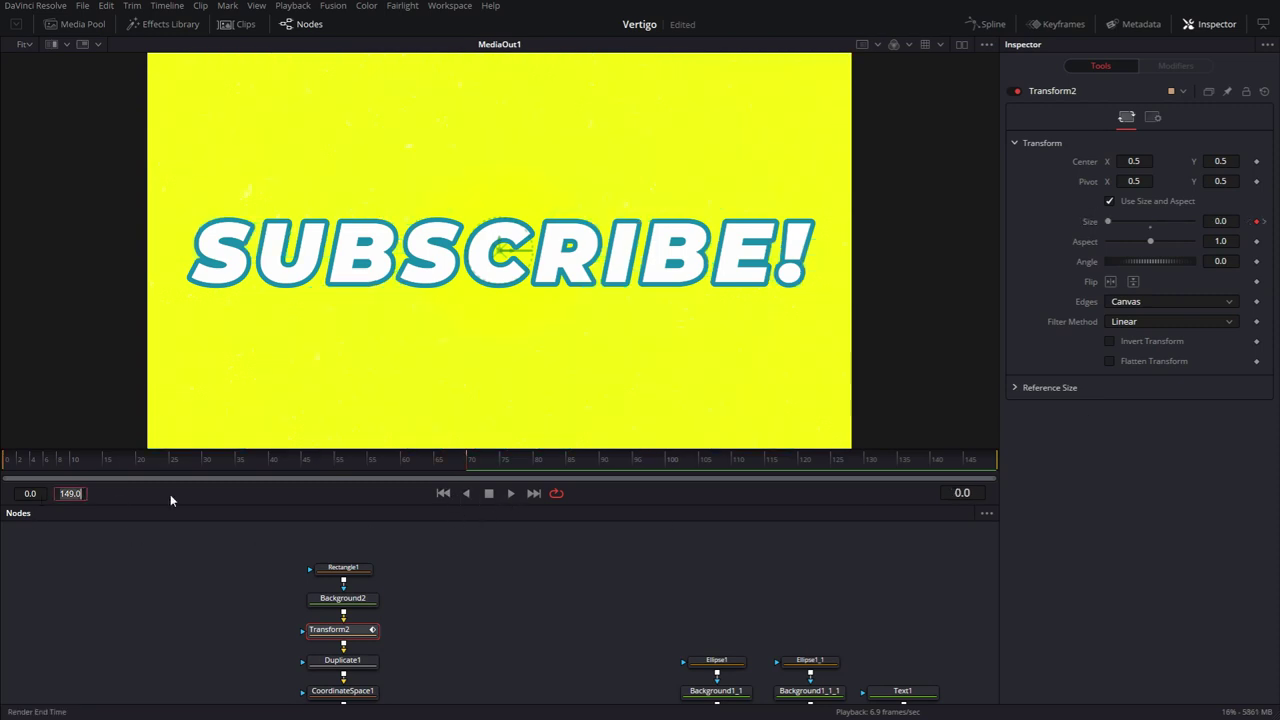
{"action": "type", "text": "80"}
{"action": "key", "text": "Return"}
{"action": "left_click", "coordinate": [548, 542]}
- Play back the animation to watch the teal bars grow to full size, then stop
{"action": "left_click", "coordinate": [508, 493]}
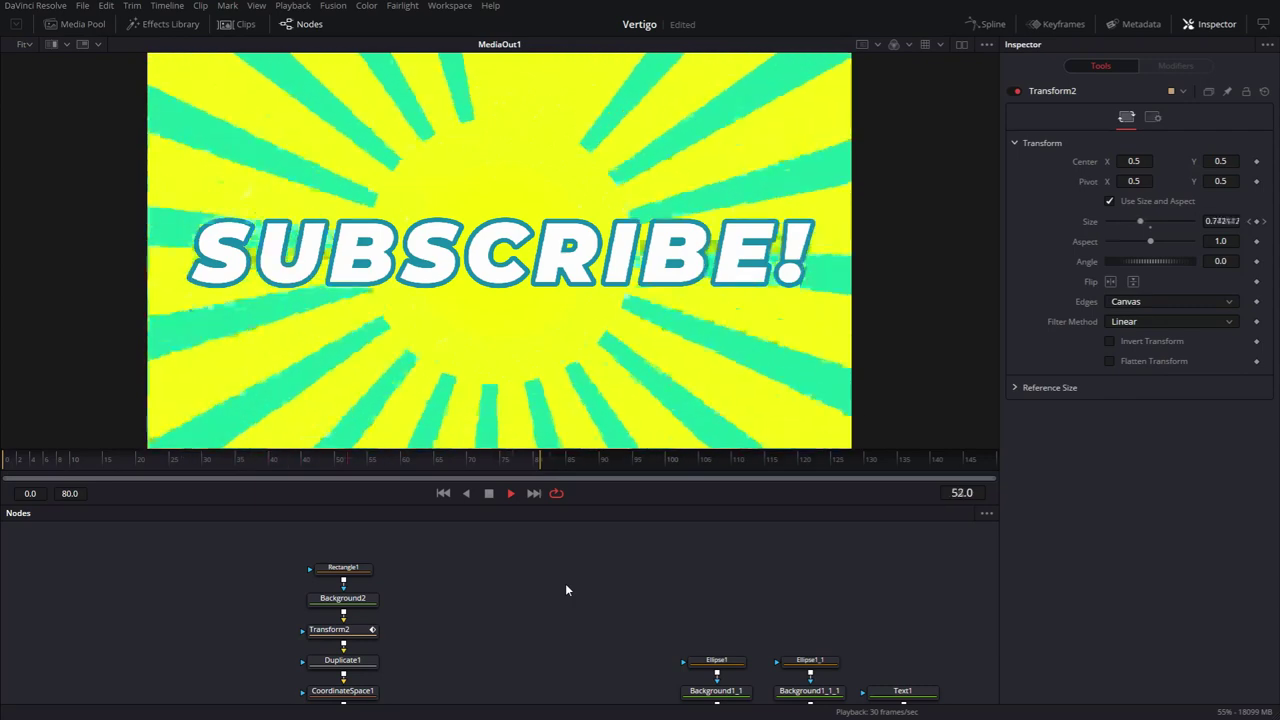
{"action": "key", "text": "space"}
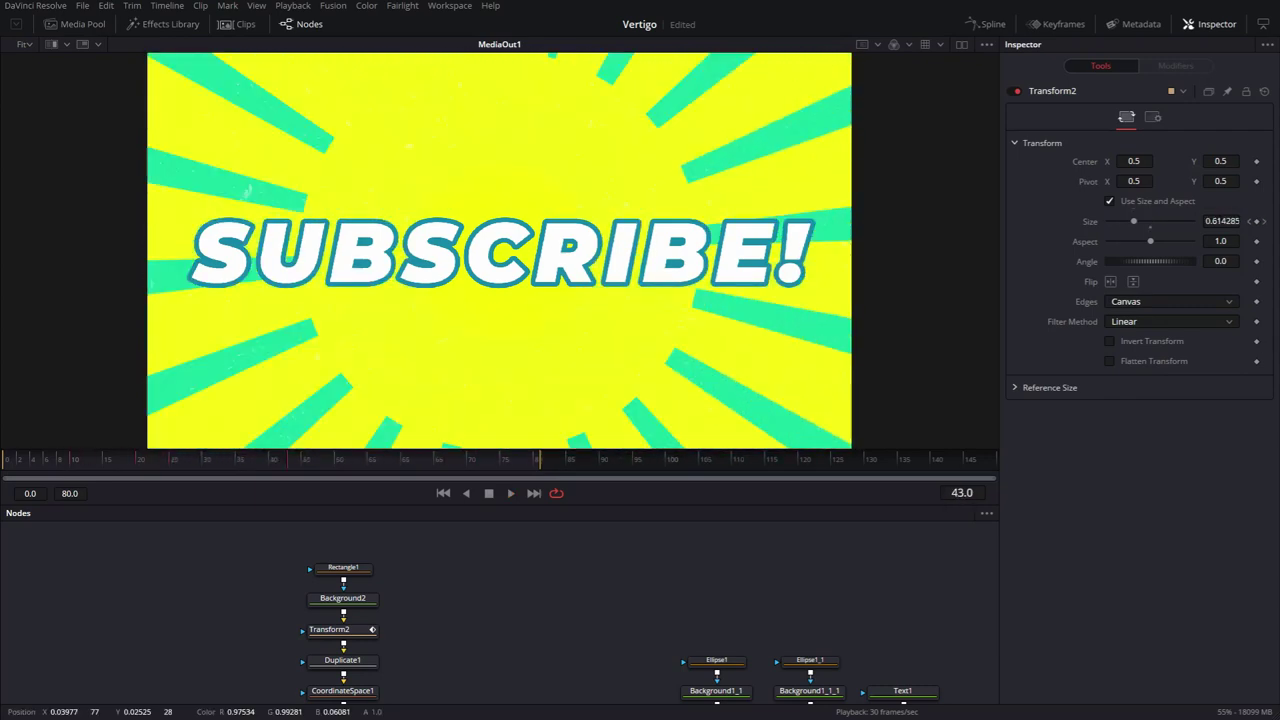